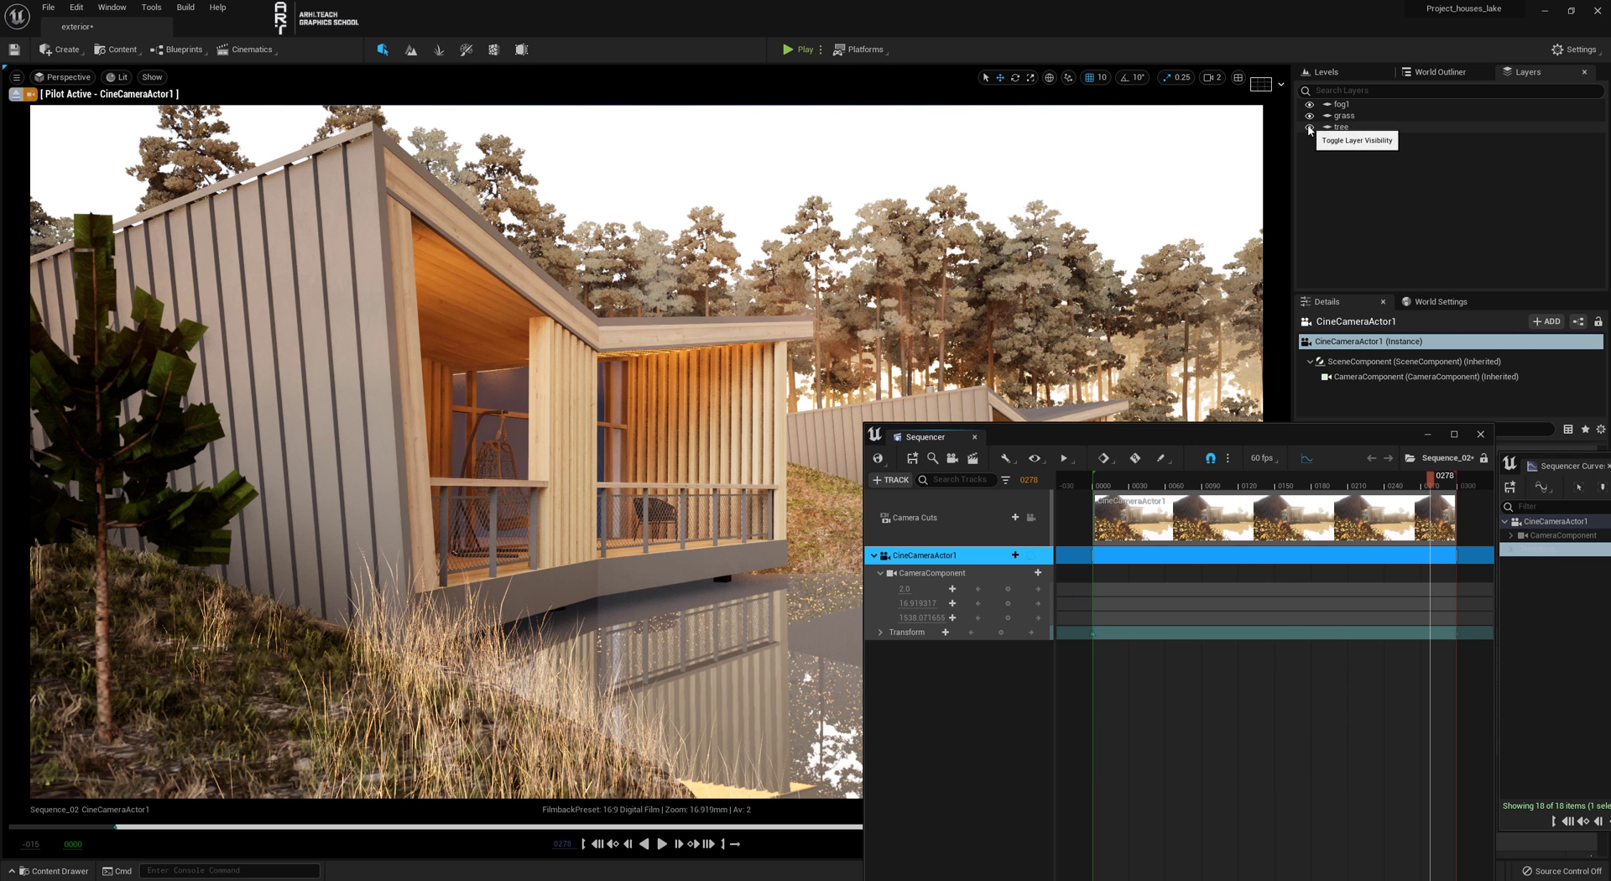
Hide the tree layer and move the Sequencer window clear of the viewport to inspect the house interior.
{"action": "left_click", "coordinate": [1309, 127]}
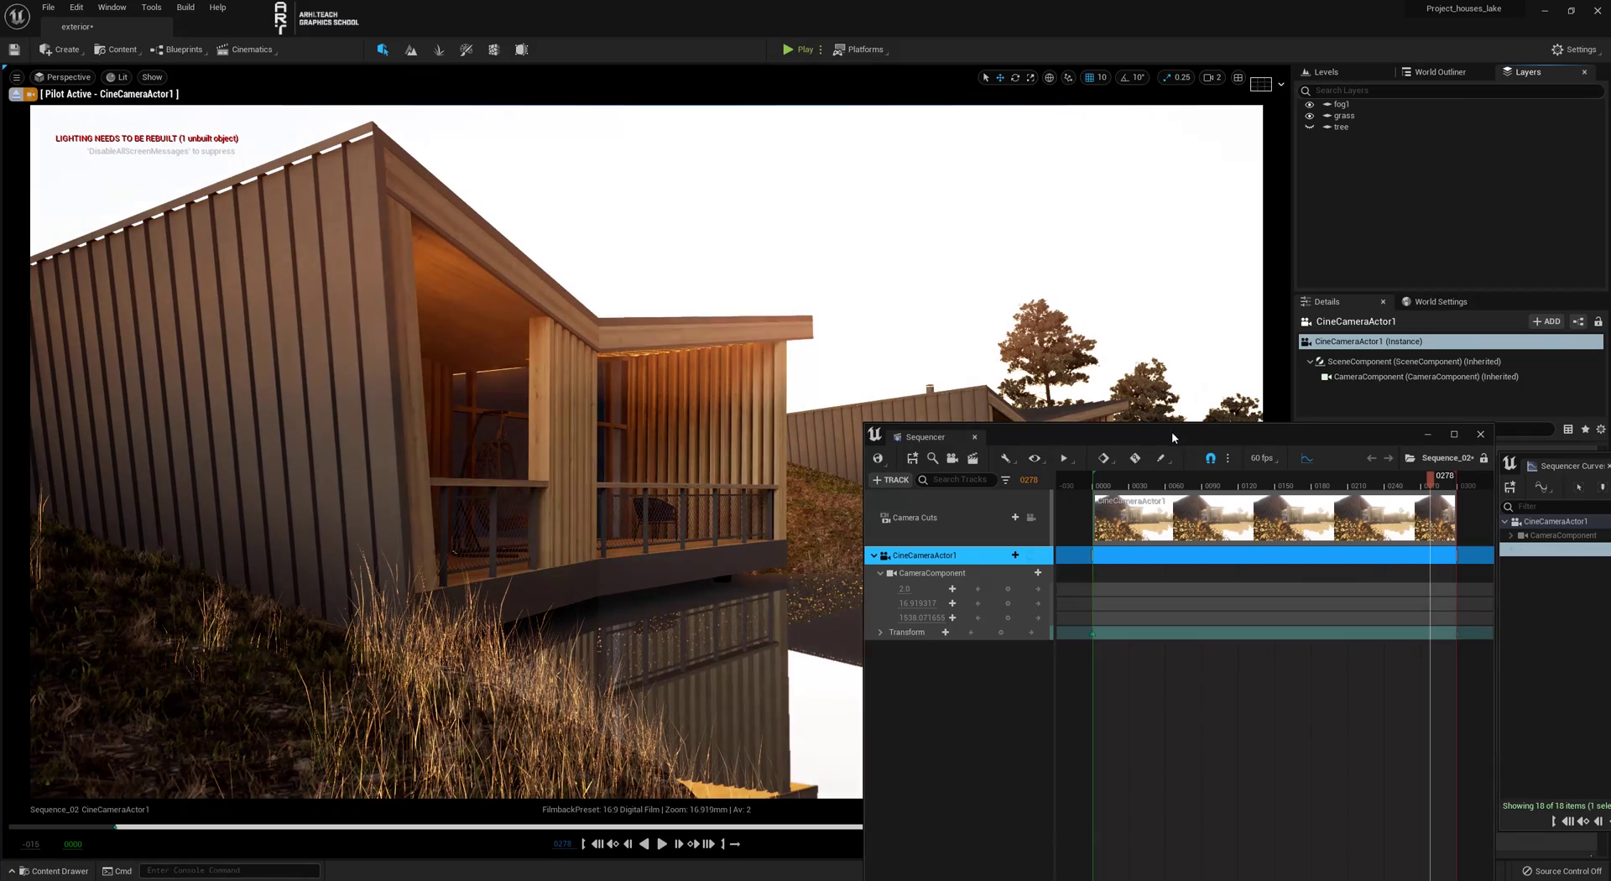
{"action": "left_click_drag", "start_coordinate": [1171, 433], "coordinate": [1610, 369]}
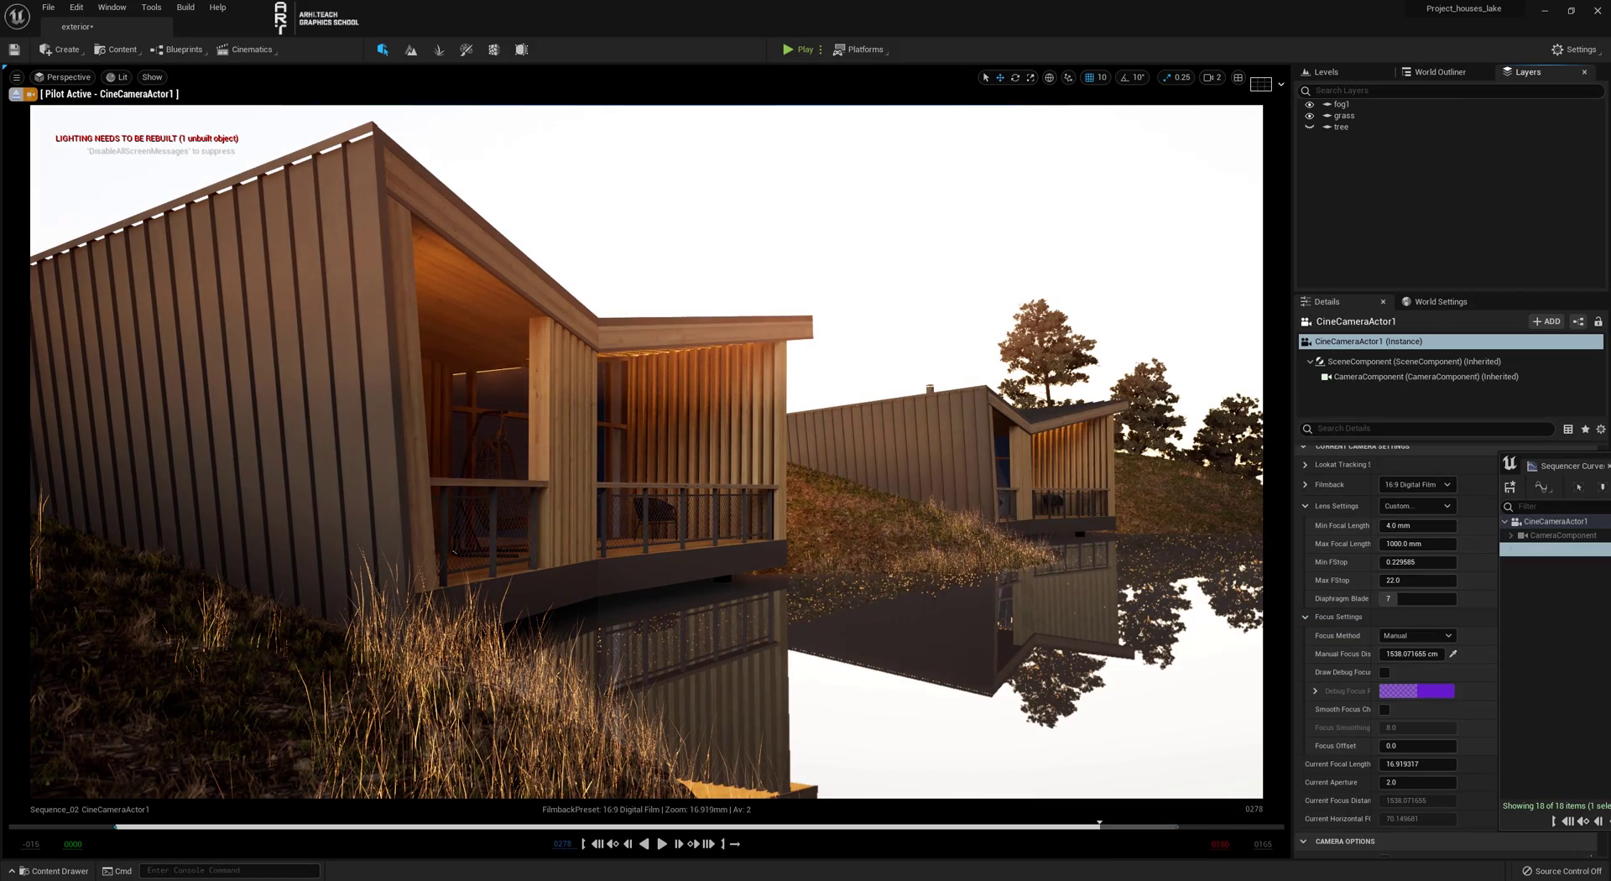
{"action": "right_click_drag", "start_coordinate": [646, 451], "coordinate": [588, 440]}
{"action": "key", "text": "w"}
{"action": "key", "text": "w"}
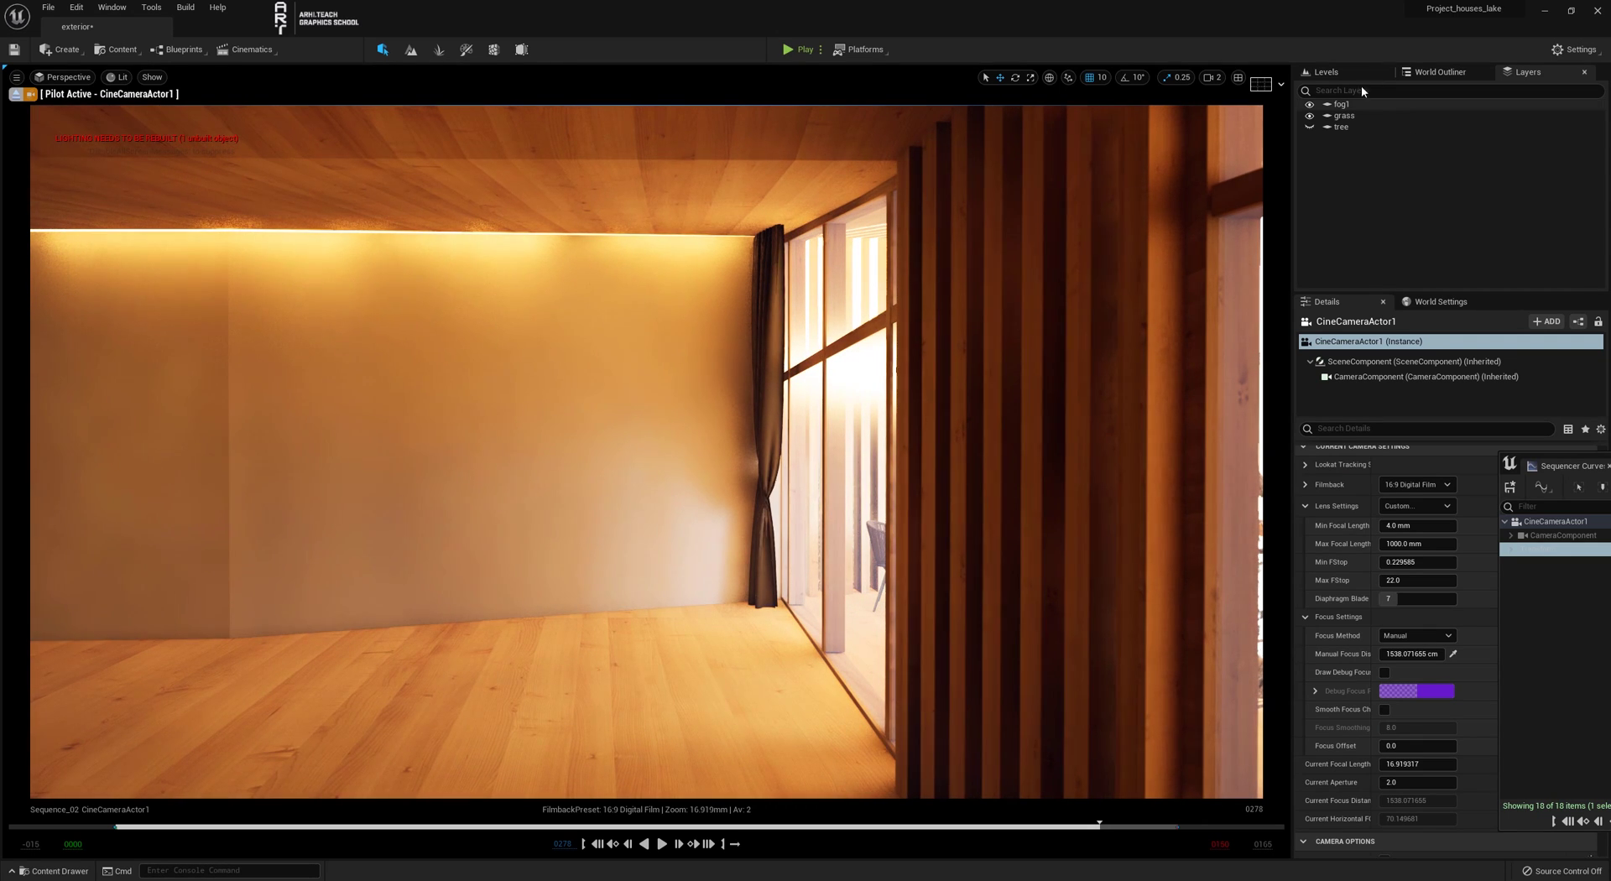
Find the PostProcessVolume with the search term "post", select it, and filter its details by "lumen".
{"action": "left_click", "coordinate": [1443, 75]}
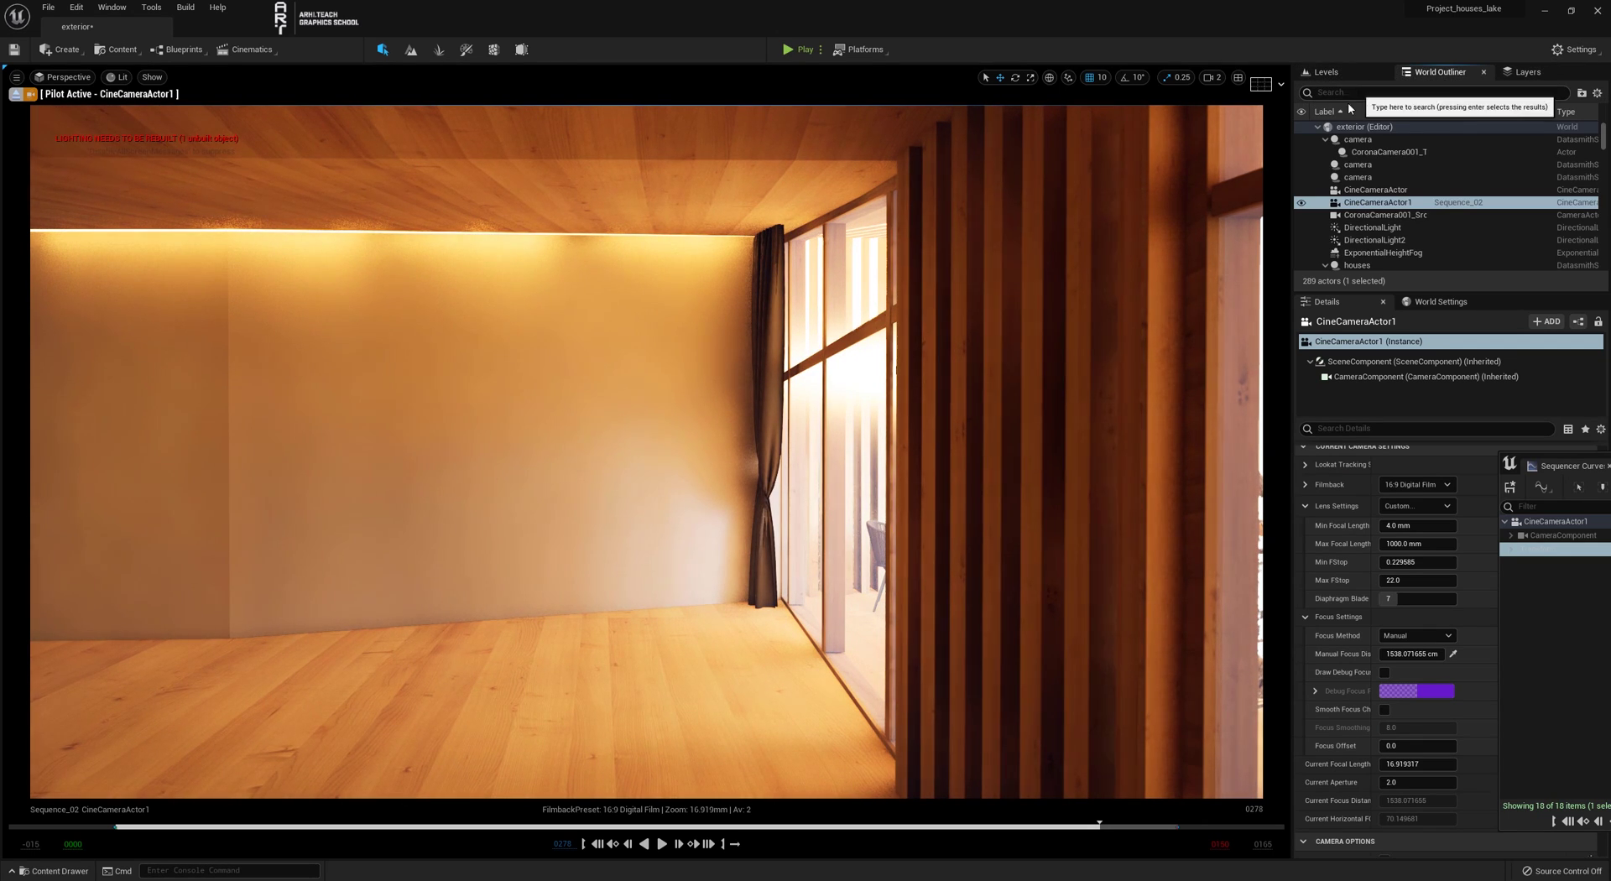
{"action": "type", "text": "post"}
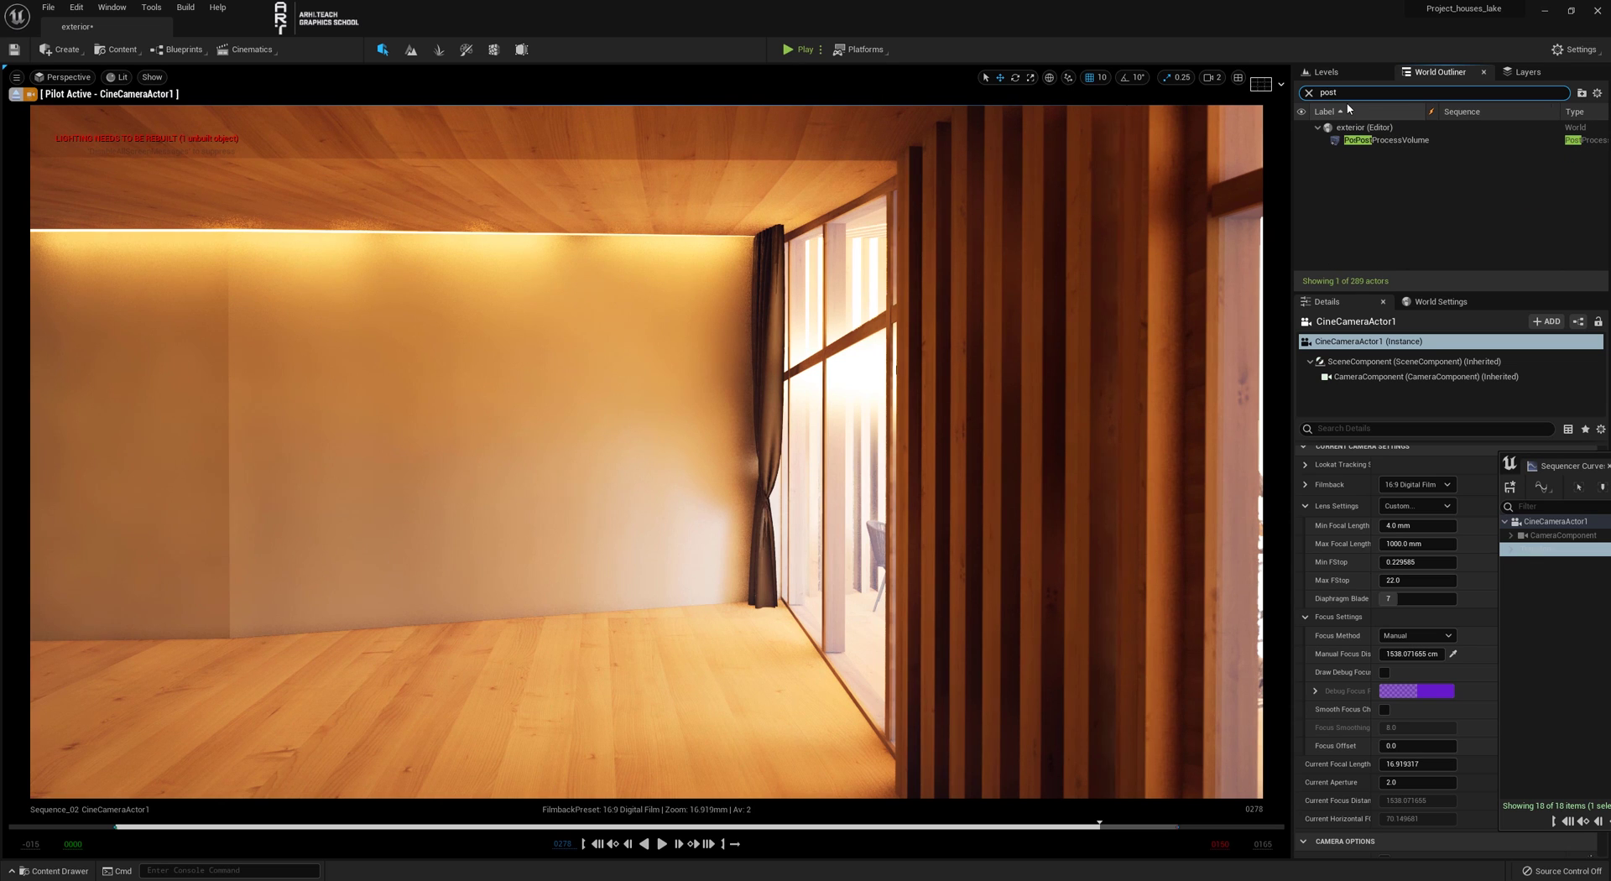
{"action": "left_click", "coordinate": [1386, 141]}
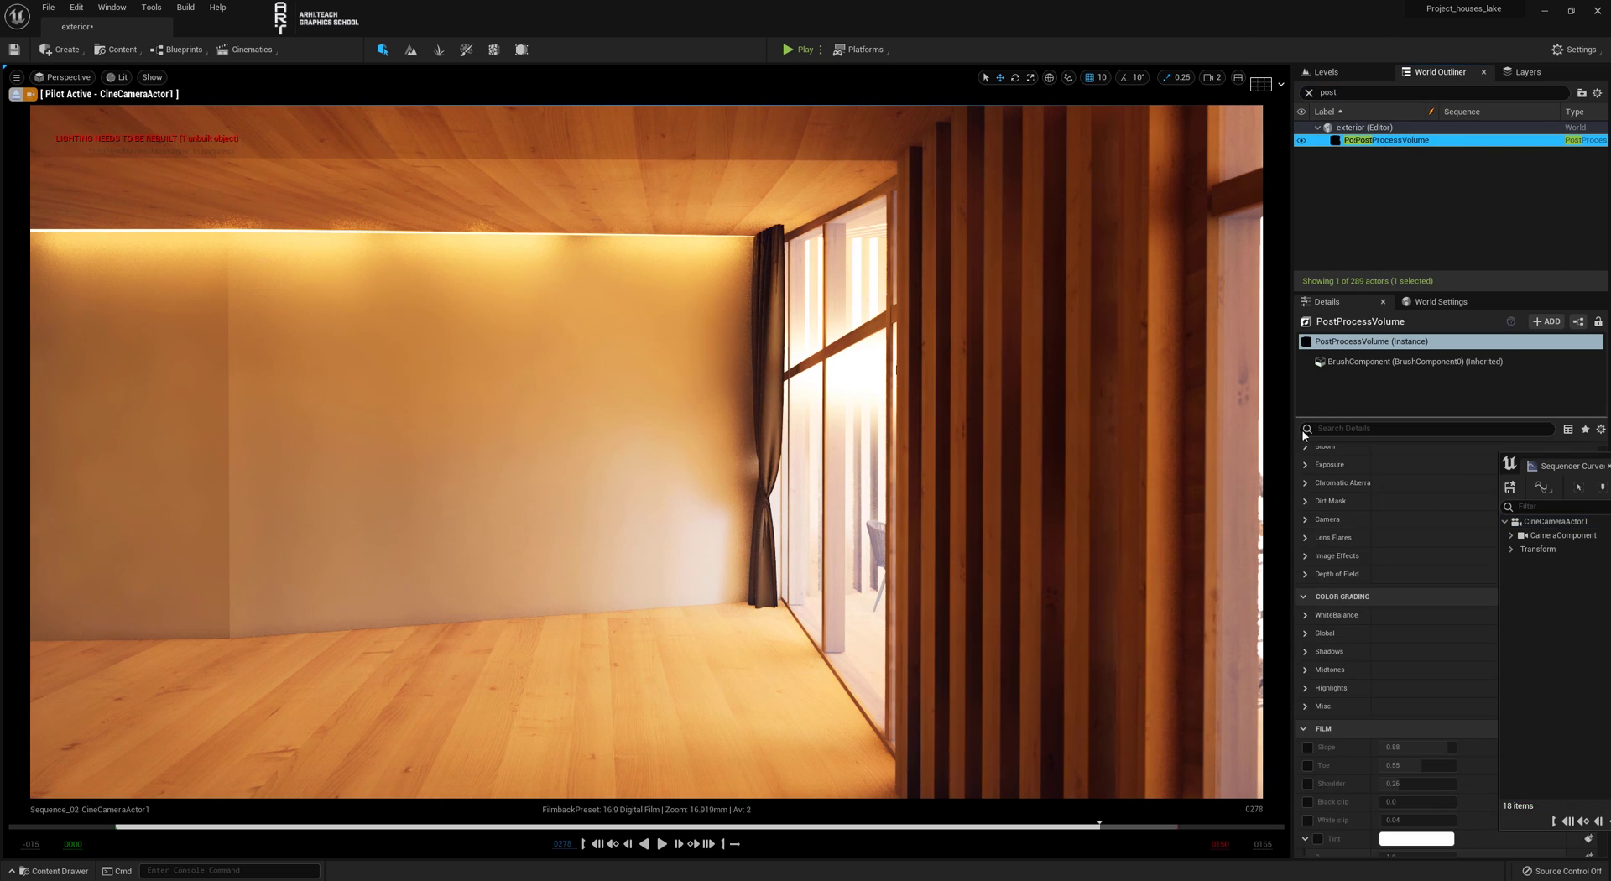
{"action": "type", "text": "lu"}
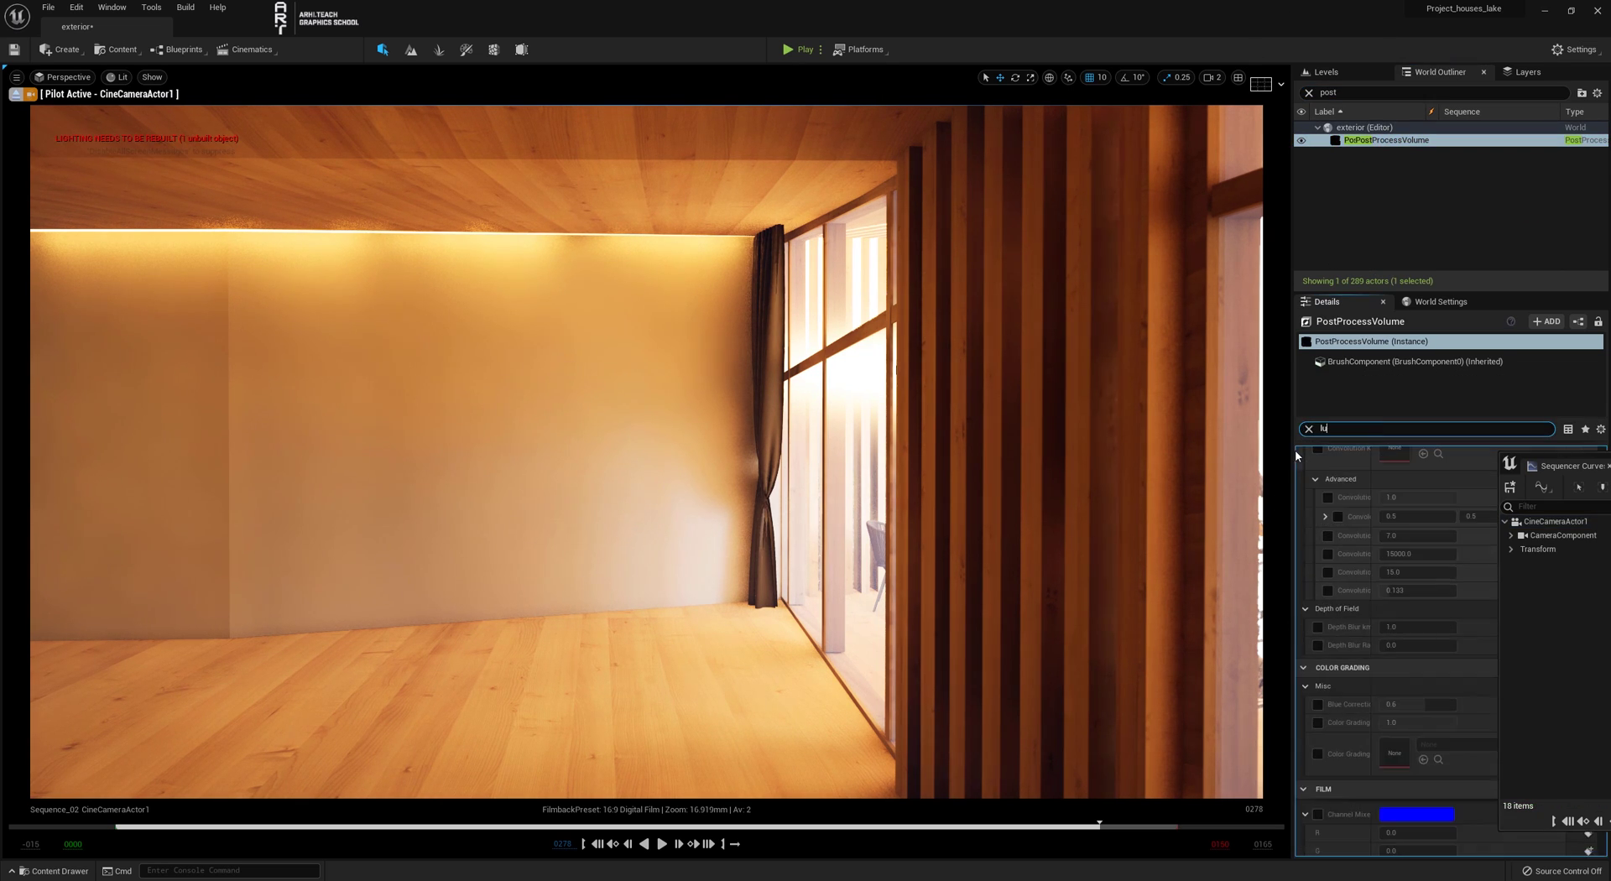
{"action": "type", "text": "men"}
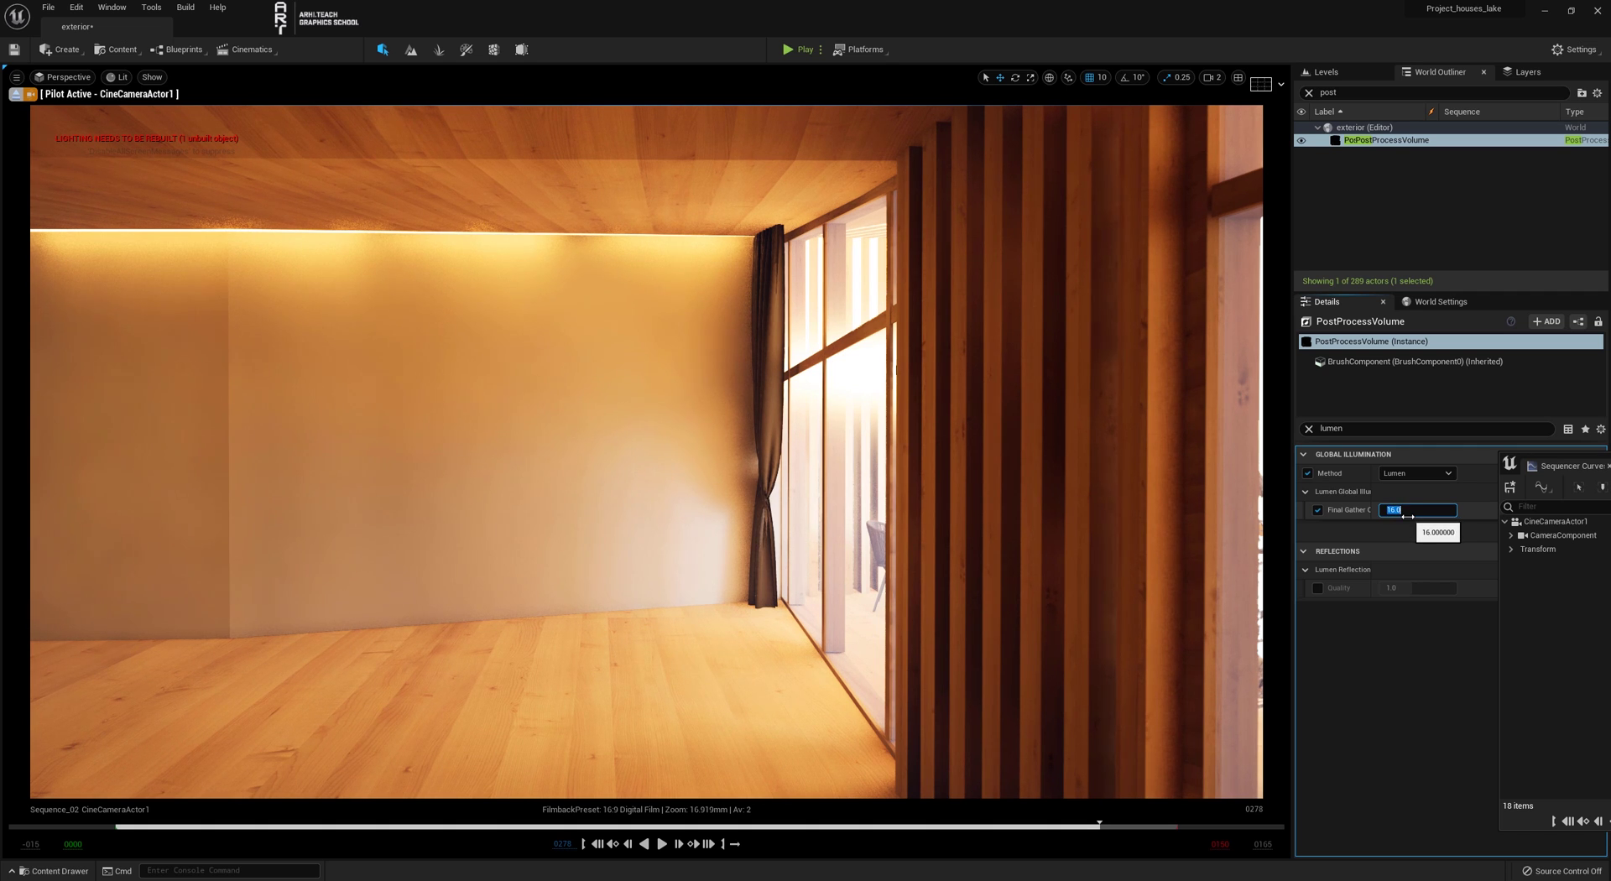
Test the Lumen Final Gather Quality at 16 and 50 on the interior walls, and set it to 1.0.
{"action": "right_click_drag", "start_coordinate": [896, 370], "coordinate": [857, 370]}
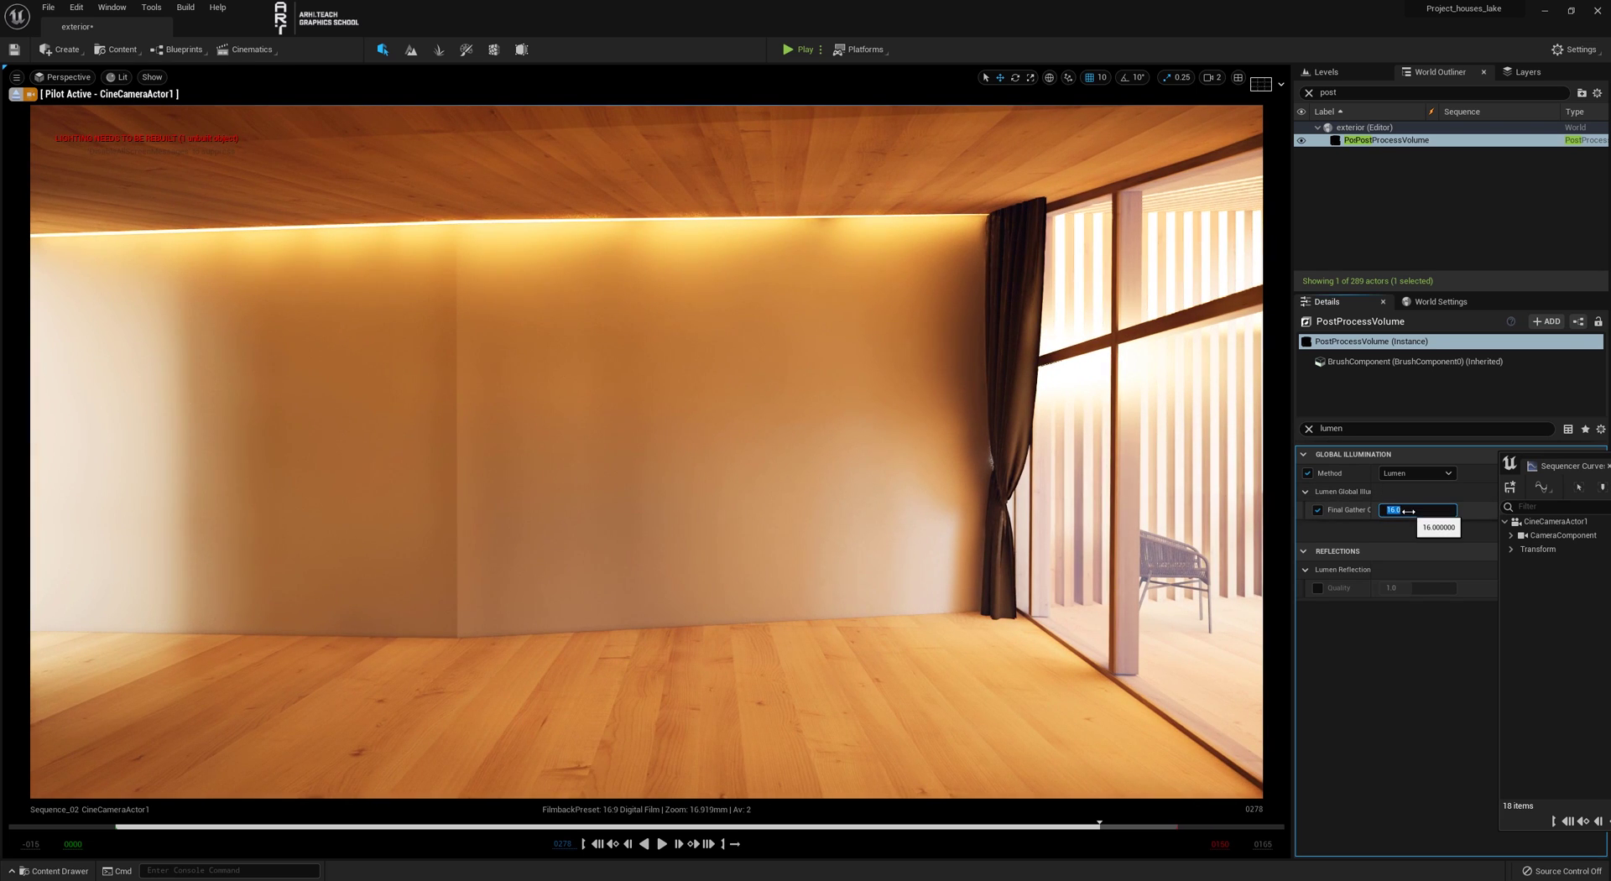
{"action": "right_click_drag", "start_coordinate": [972, 475], "coordinate": [1075, 495]}
{"action": "right_click_drag", "start_coordinate": [1091, 436], "coordinate": [1007, 358]}
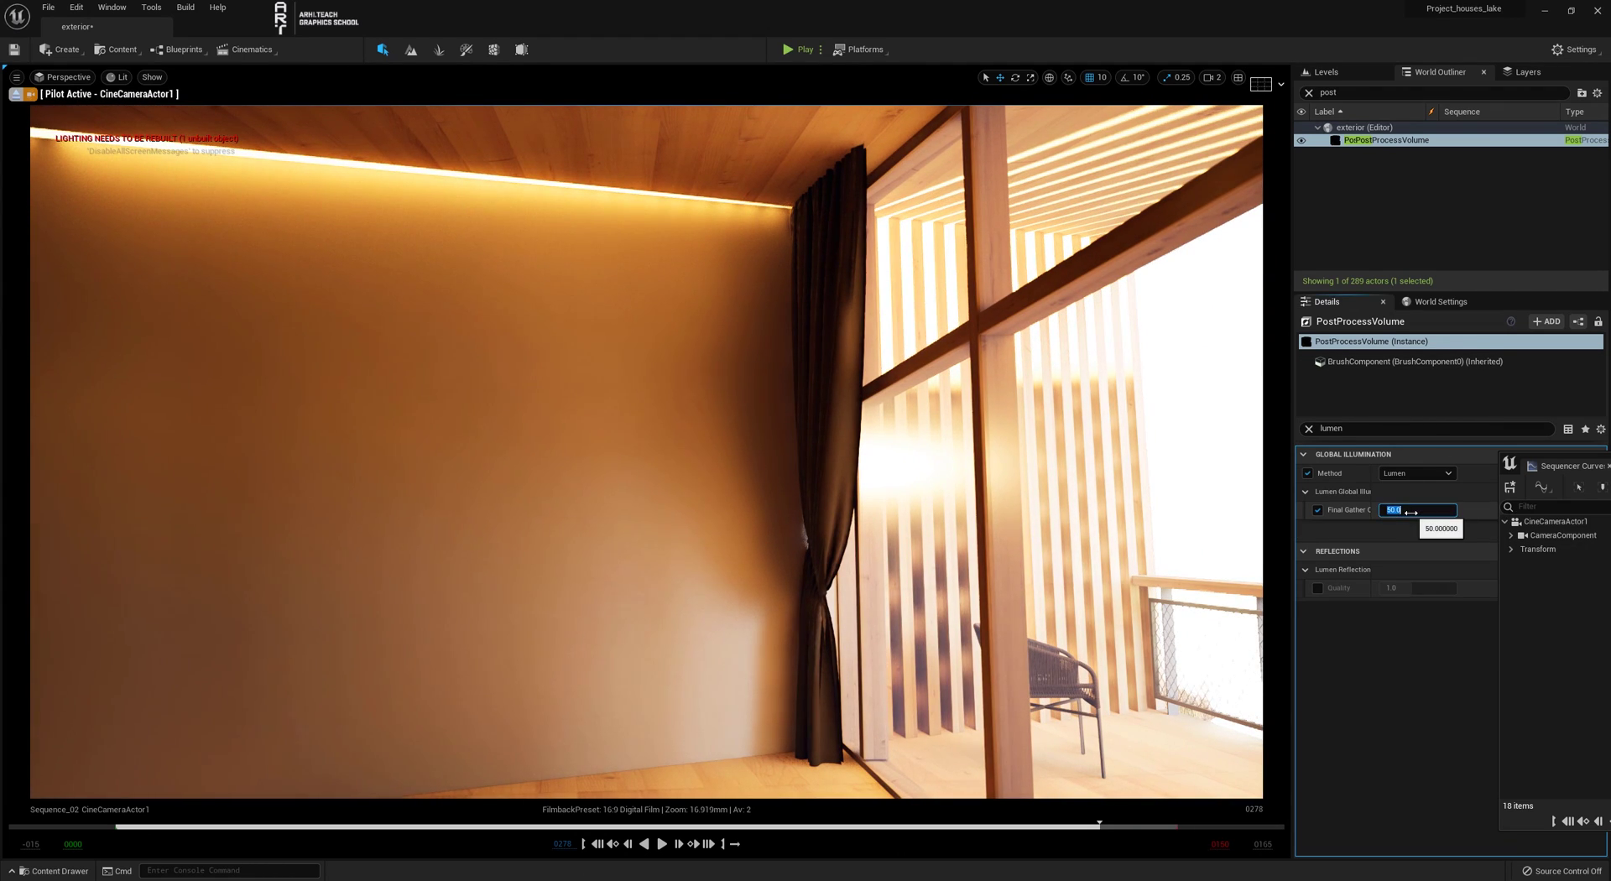
{"action": "key", "text": "s"}
{"action": "right_click_drag", "start_coordinate": [1210, 448], "coordinate": [964, 445]}
{"action": "right_click_drag", "start_coordinate": [1159, 523], "coordinate": [986, 537]}
Place a Rect Light on the floor inside the empty room.
{"action": "left_click", "coordinate": [139, 53]}
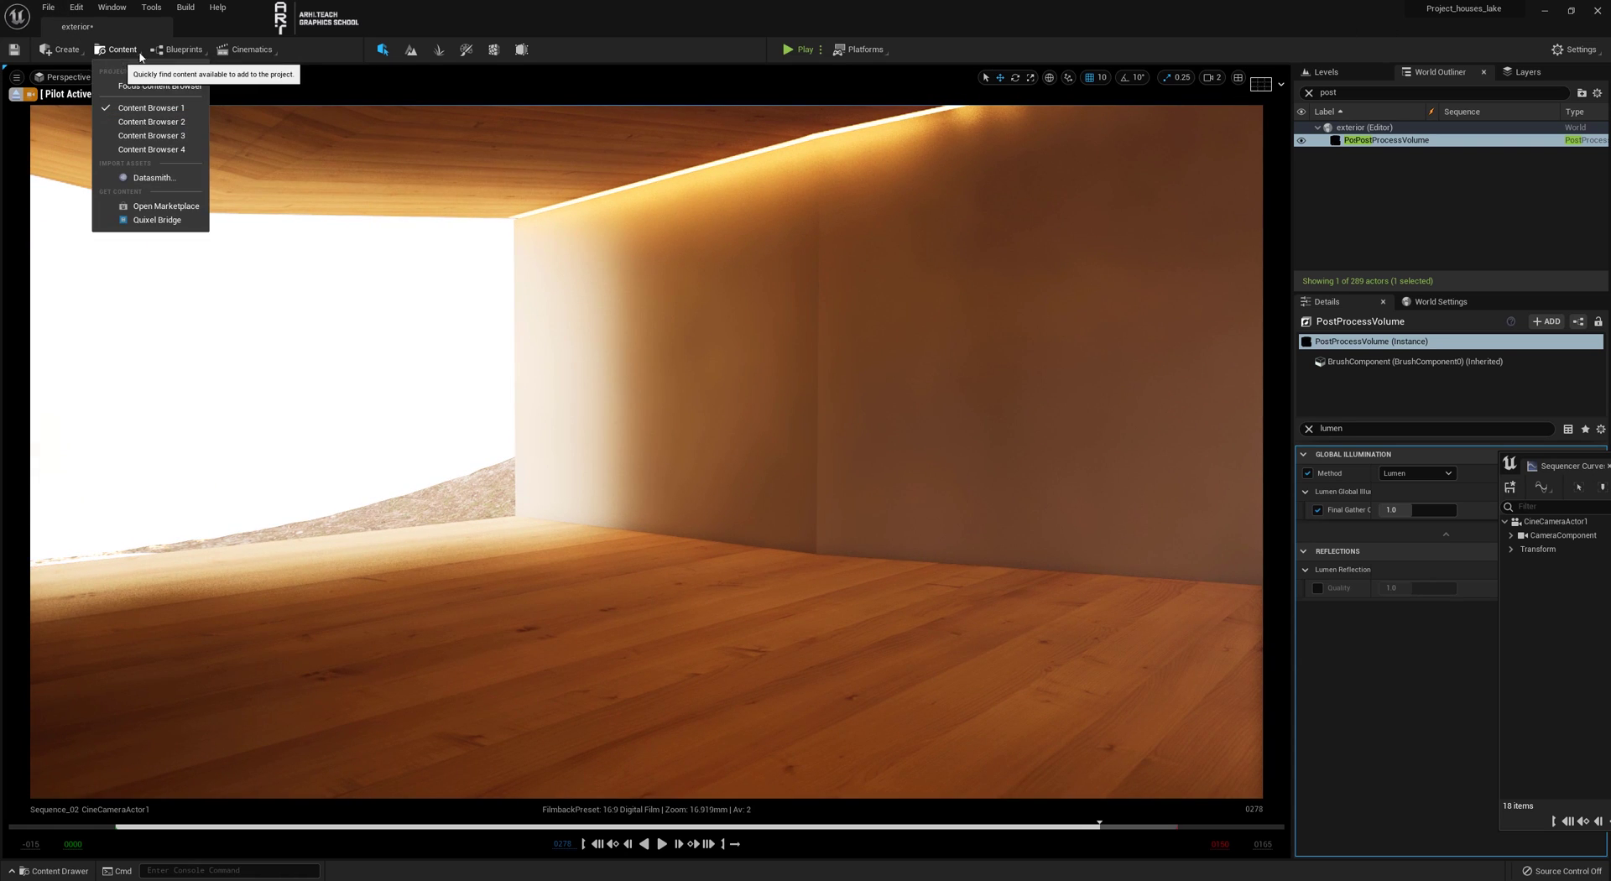
{"action": "left_click", "coordinate": [63, 49]}
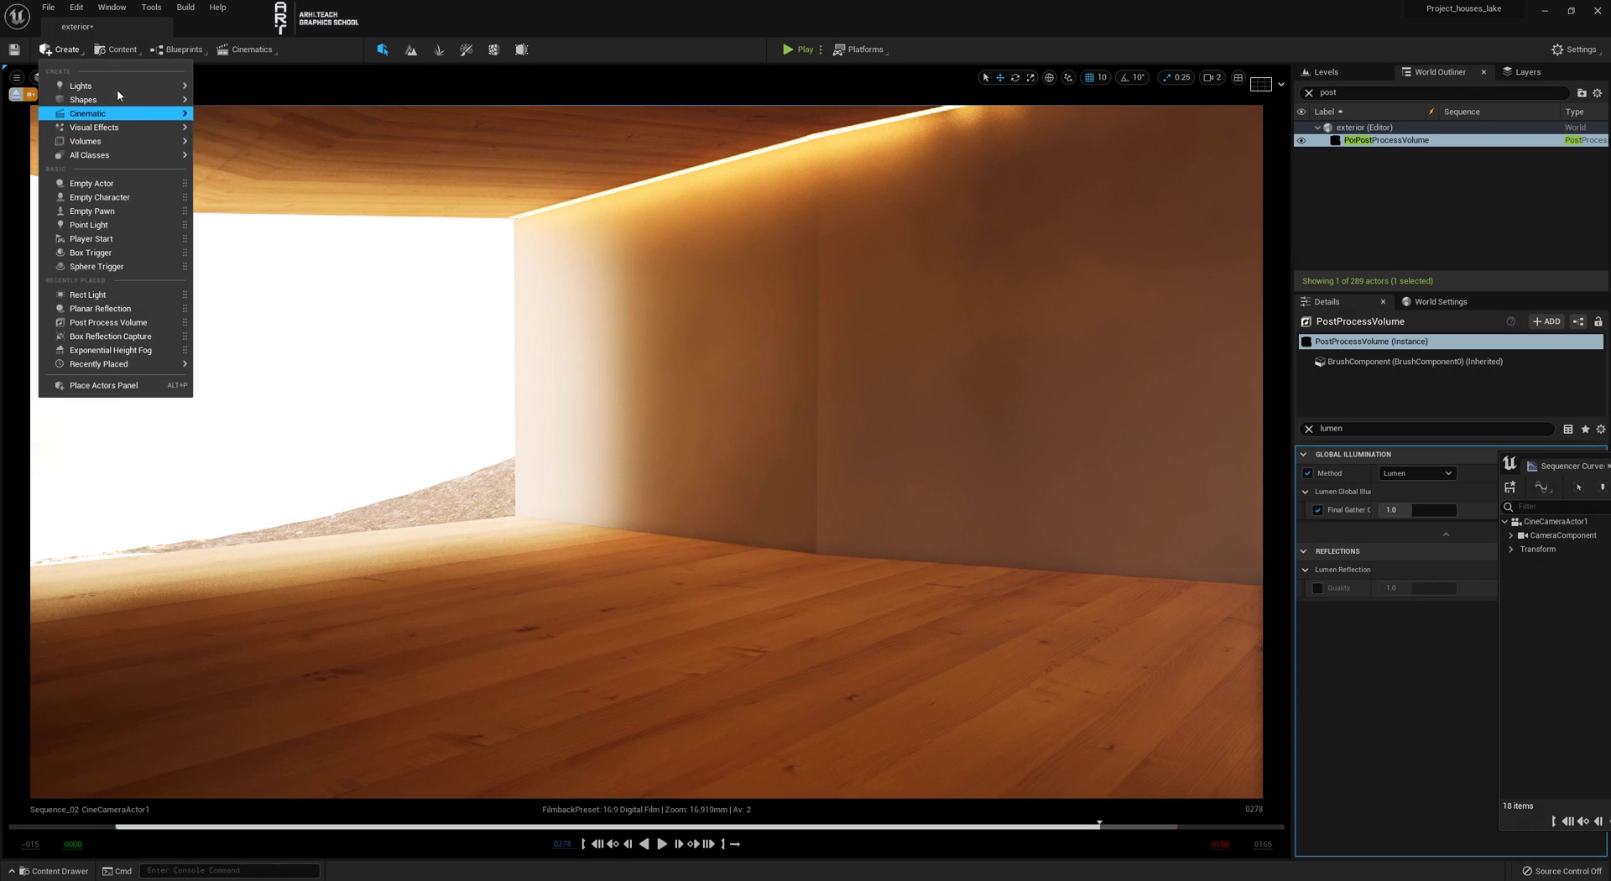
{"action": "mouse_move", "coordinate": [118, 87]}
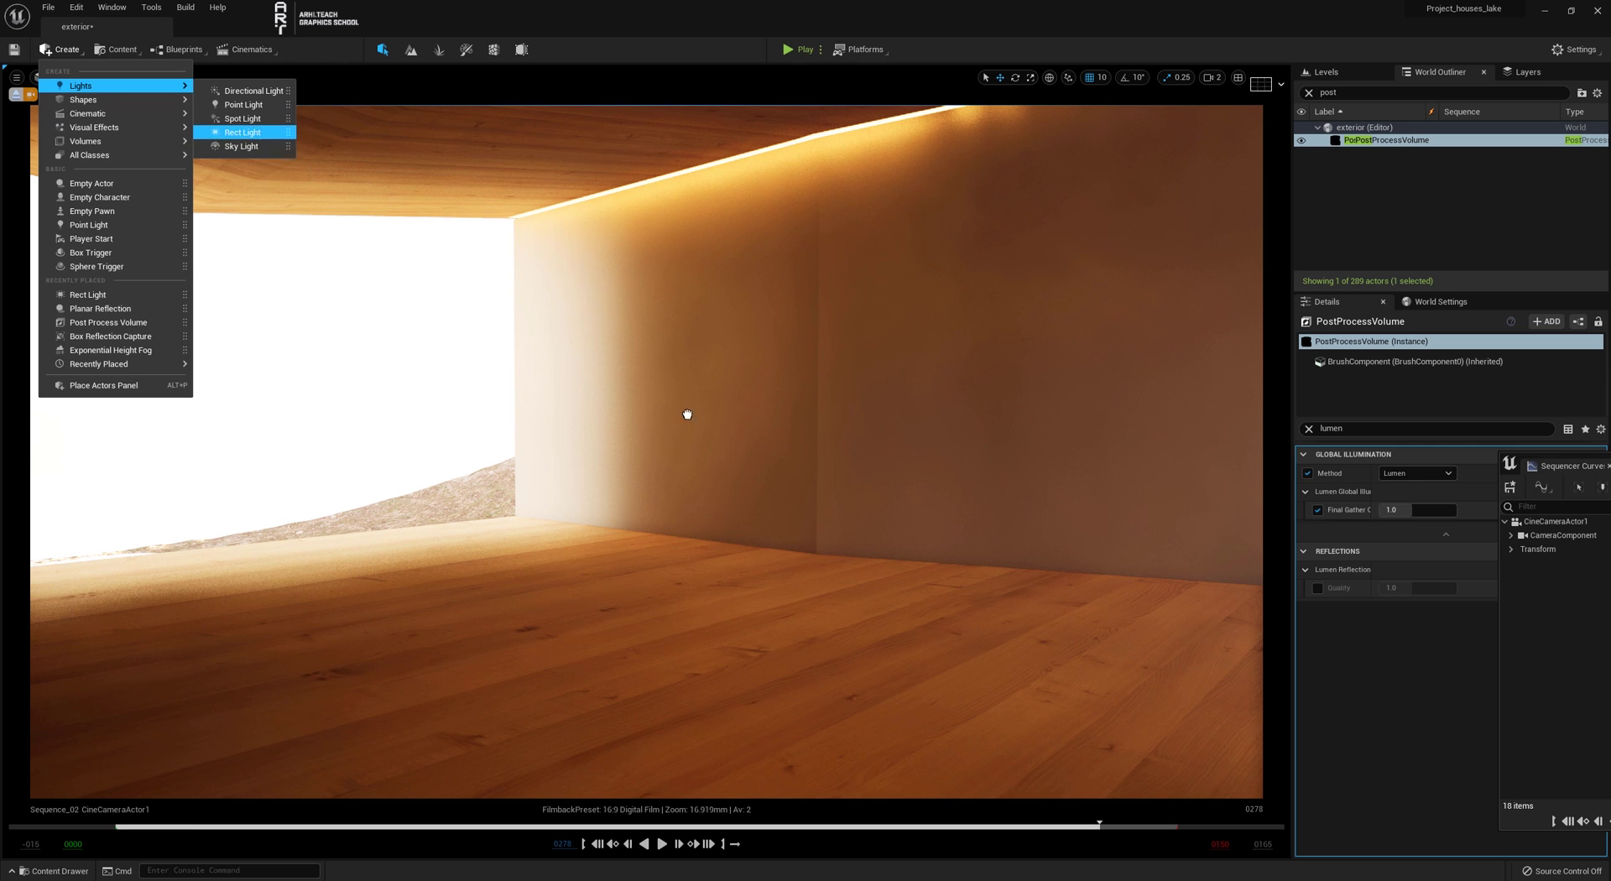
{"action": "left_click_drag", "start_coordinate": [686, 414], "coordinate": [728, 674]}
Rotate the Rect Light so that it shines down onto the floor.
{"action": "right_click_drag", "start_coordinate": [719, 420], "coordinate": [789, 327]}
{"action": "key", "text": "e"}
{"action": "left_click_drag", "start_coordinate": [511, 457], "coordinate": [447, 419]}
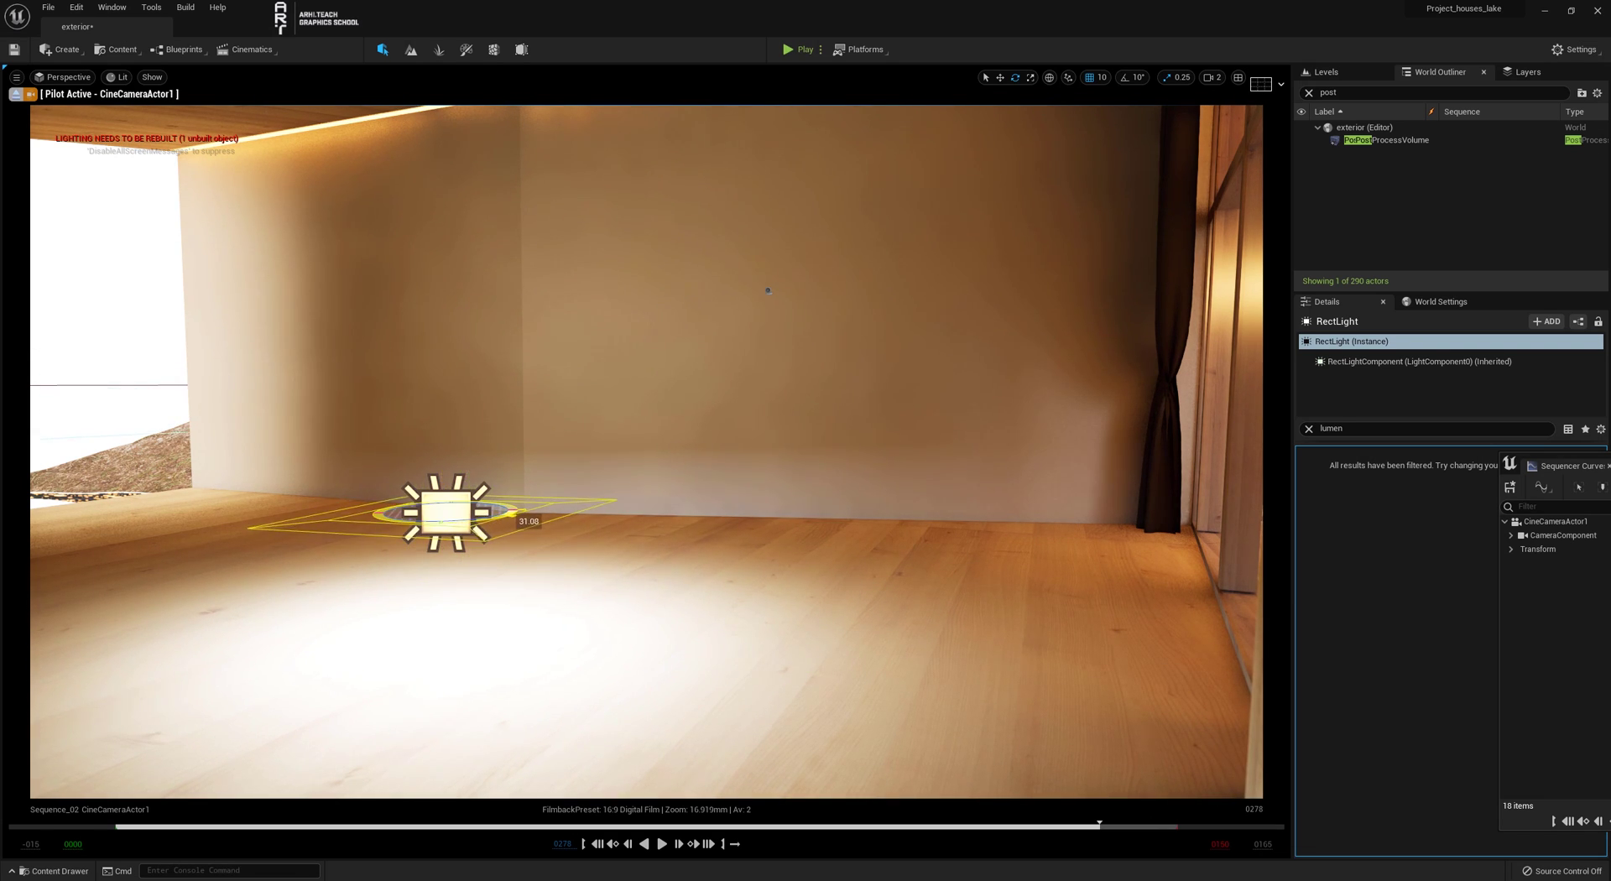
{"action": "left_click_drag", "start_coordinate": [511, 510], "coordinate": [497, 496]}
{"action": "mouse_move", "coordinate": [498, 495]}
{"action": "right_mouse_down"}
{"action": "mouse_move", "coordinate": [512, 419]}
{"action": "mouse_move", "coordinate": [587, 470]}
{"action": "mouse_move", "coordinate": [570, 537]}
{"action": "mouse_move", "coordinate": [498, 496]}
{"action": "right_mouse_up"}
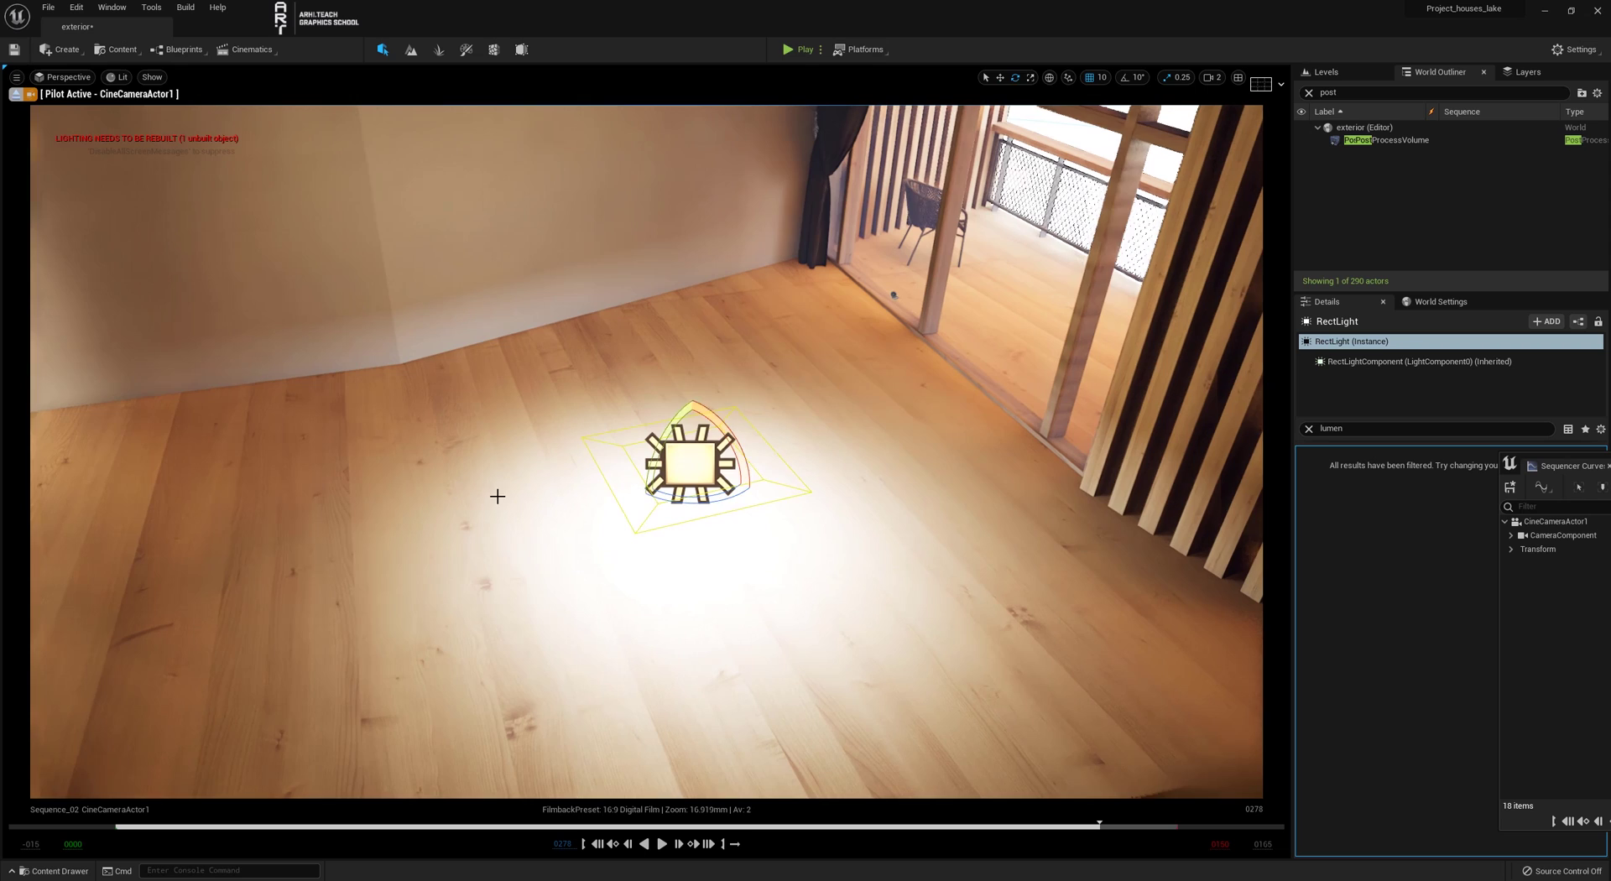
Raise the Rect Light from the floor to just below the room's ceiling.
{"action": "key", "text": "w"}
{"action": "left_click_drag", "start_coordinate": [693, 435], "coordinate": [744, 127]}
{"action": "mouse_move", "coordinate": [744, 127]}
{"action": "right_mouse_down"}
{"action": "mouse_move", "coordinate": [759, 127]}
{"action": "mouse_move", "coordinate": [751, 76]}
{"action": "mouse_move", "coordinate": [744, 127]}
{"action": "right_mouse_up"}
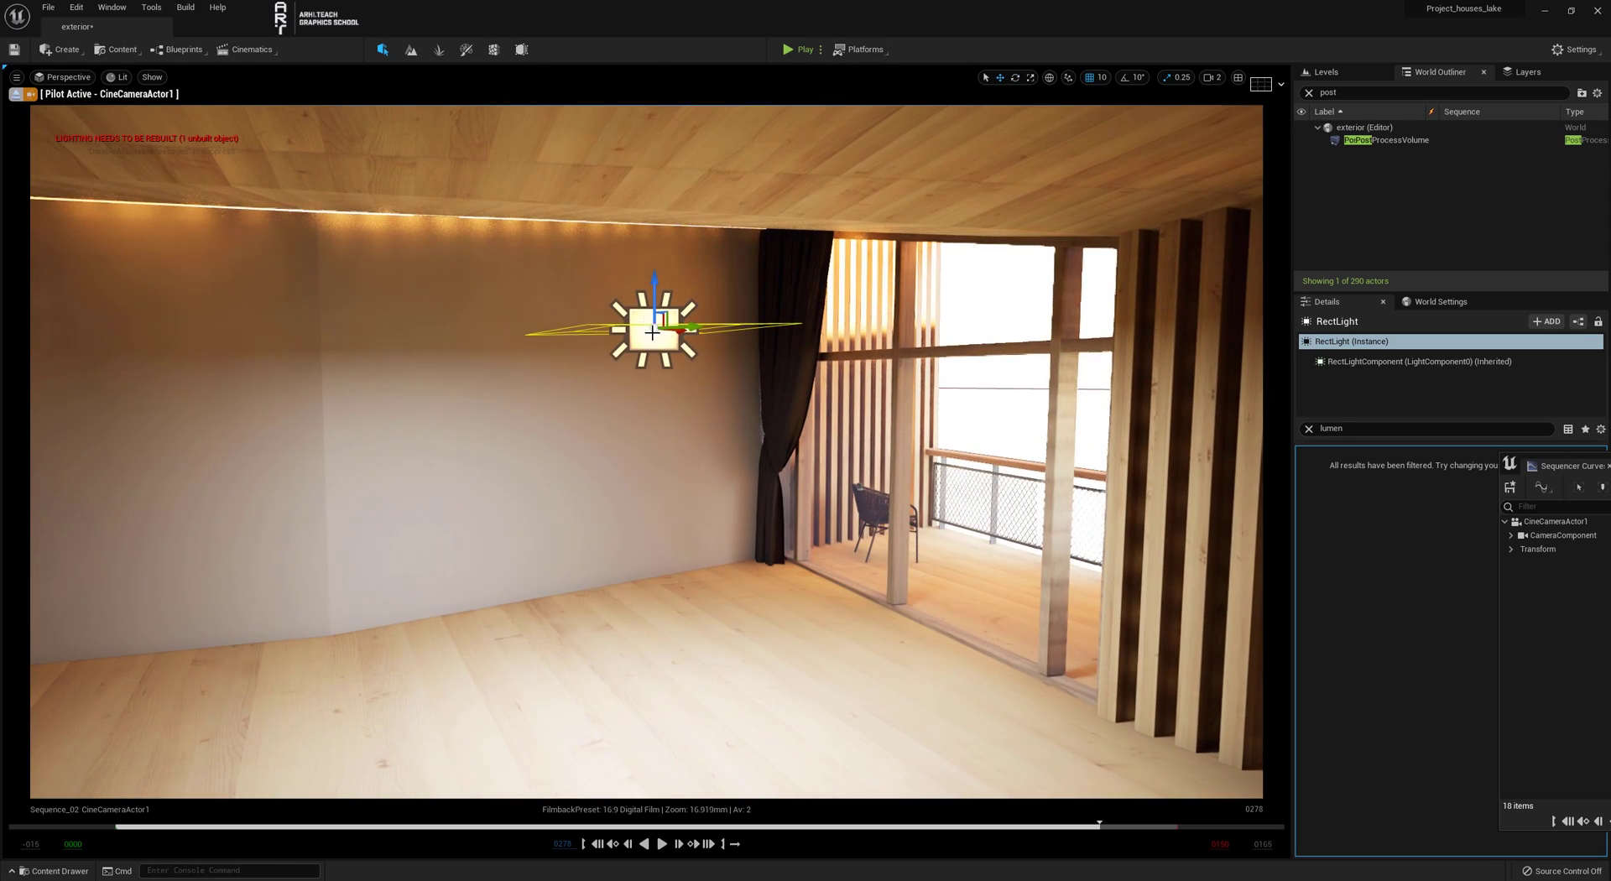
{"action": "left_click_drag", "start_coordinate": [655, 290], "coordinate": [654, 190]}
Enable a colour temperature of 2500 on the Rect Light and set its intensity to 50 cd.
{"action": "right_click_drag", "start_coordinate": [654, 190], "coordinate": [612, 206]}
{"action": "key", "text": "s"}
{"action": "key", "text": "d"}
{"action": "key", "text": "a"}
{"action": "key", "text": "s"}
{"action": "key", "text": "d"}
{"action": "right_click_drag", "start_coordinate": [411, 369], "coordinate": [443, 348]}
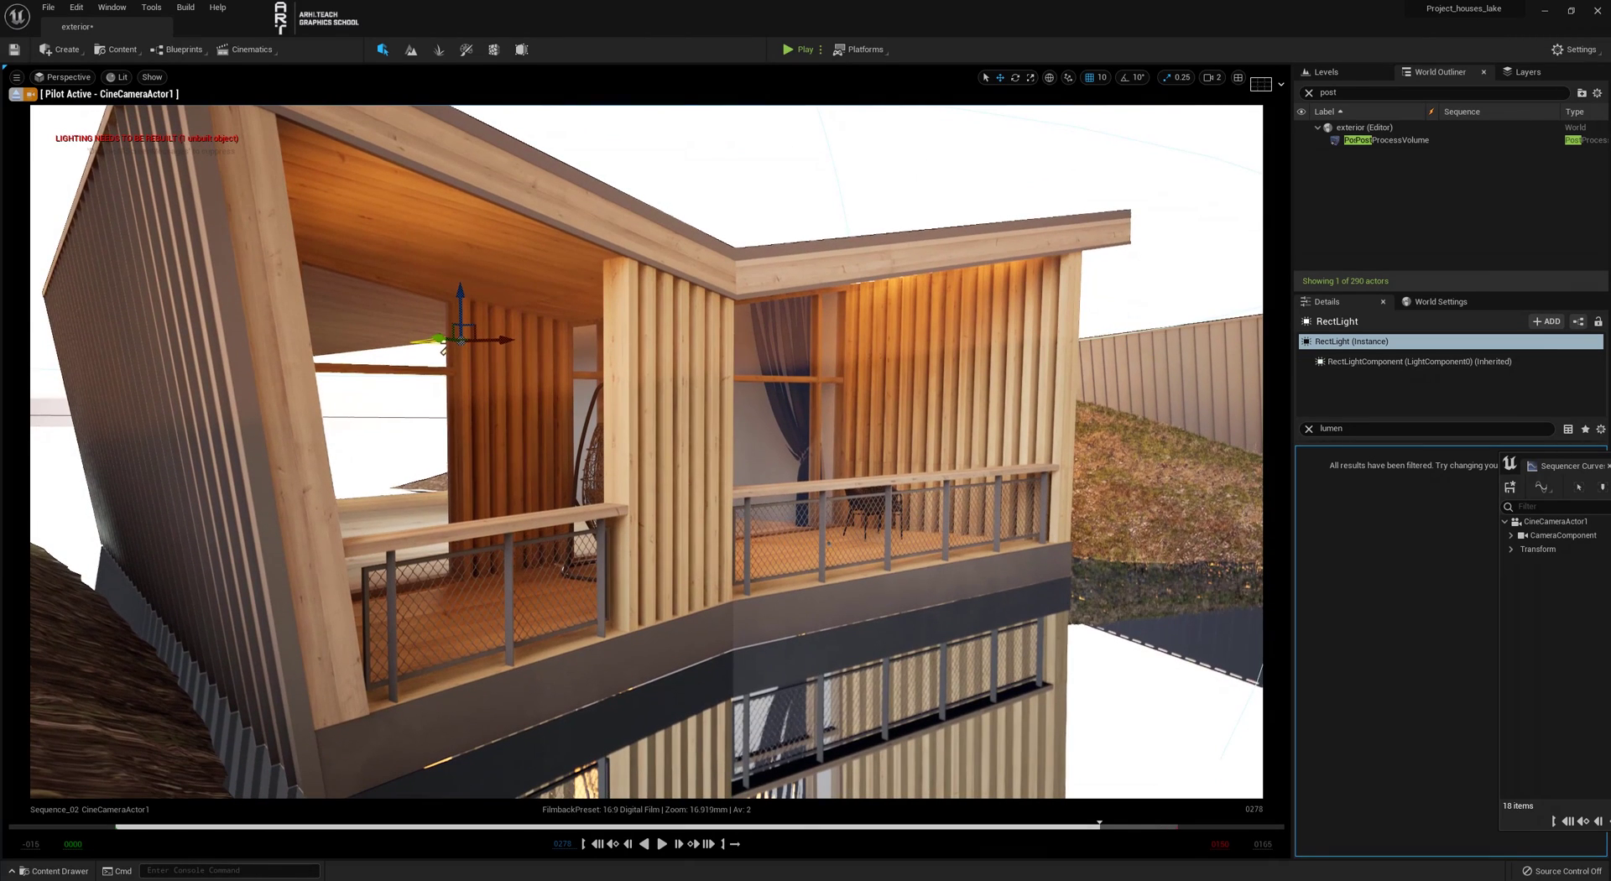
{"action": "left_click", "coordinate": [1311, 430]}
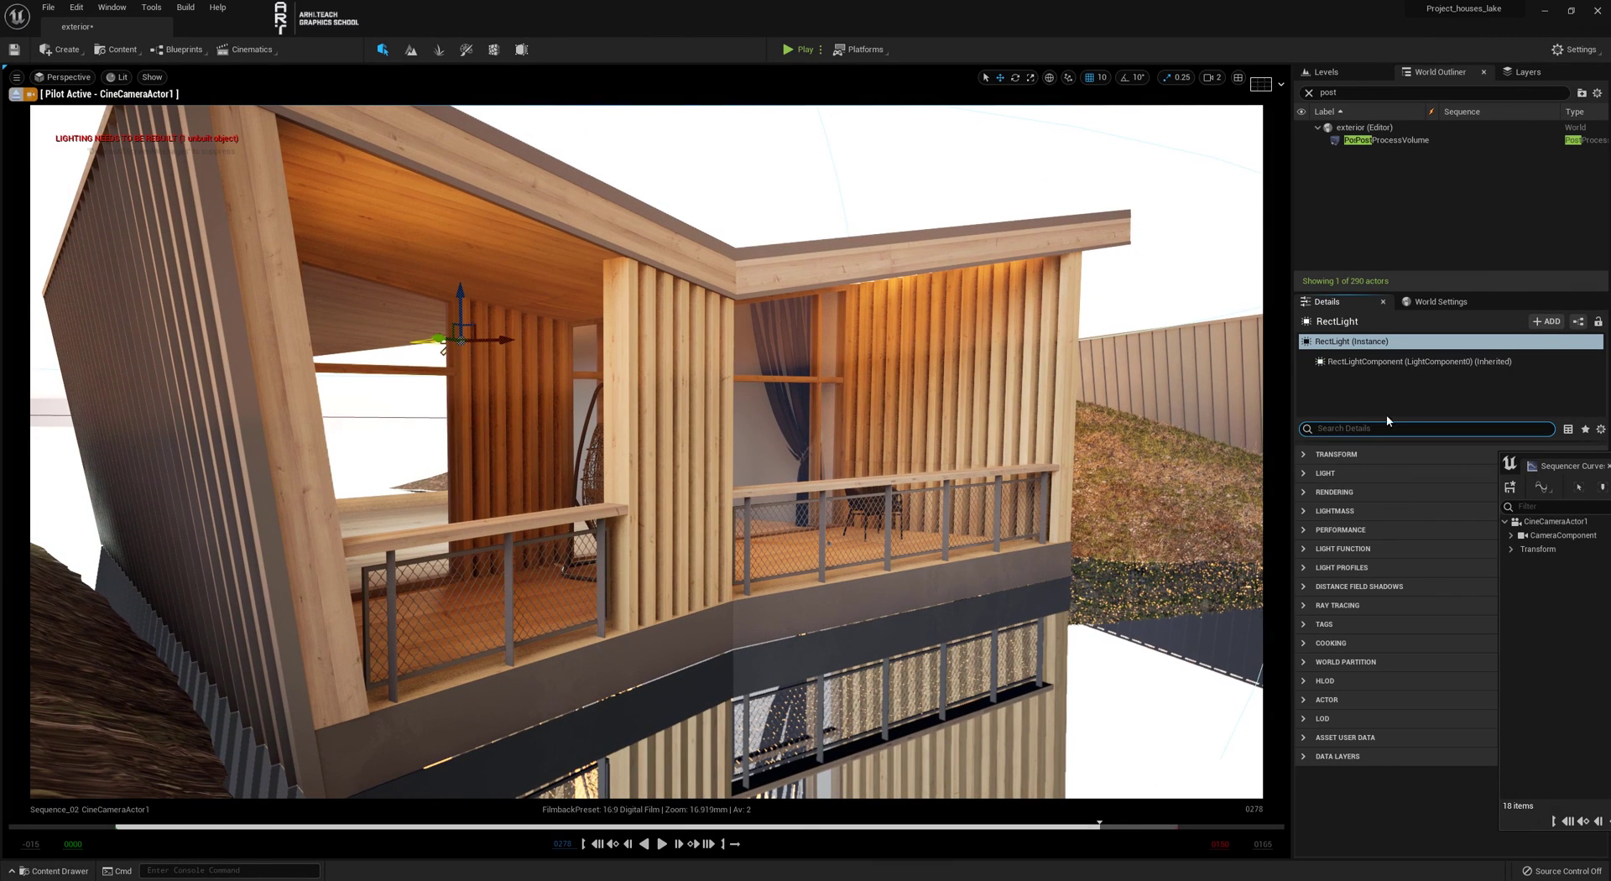
{"action": "left_click", "coordinate": [1345, 474]}
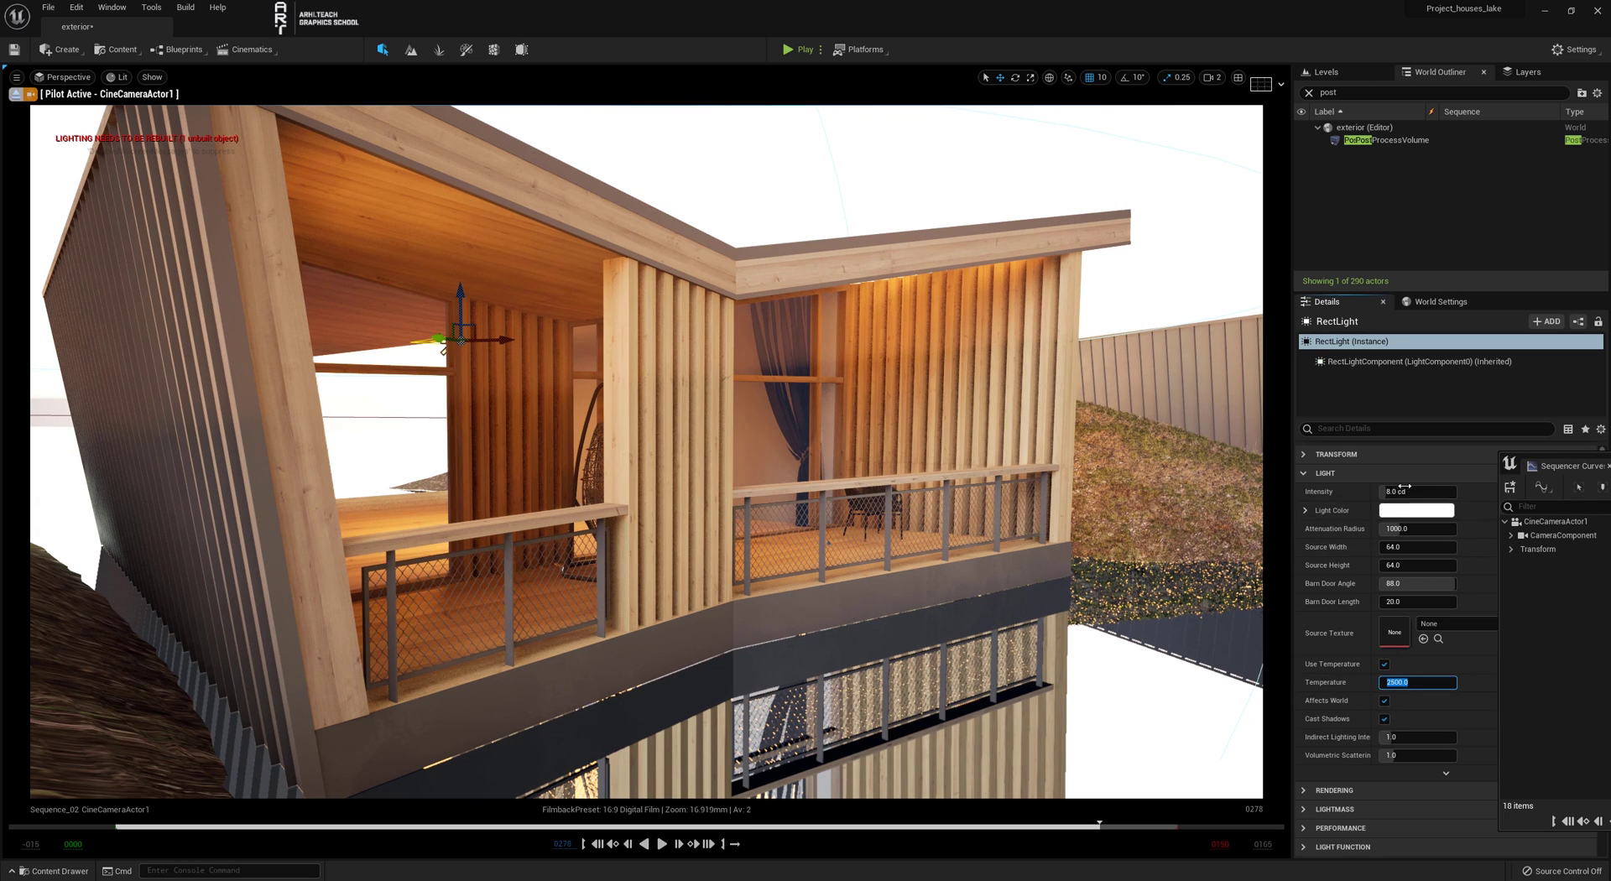
{"action": "key", "text": "Return"}
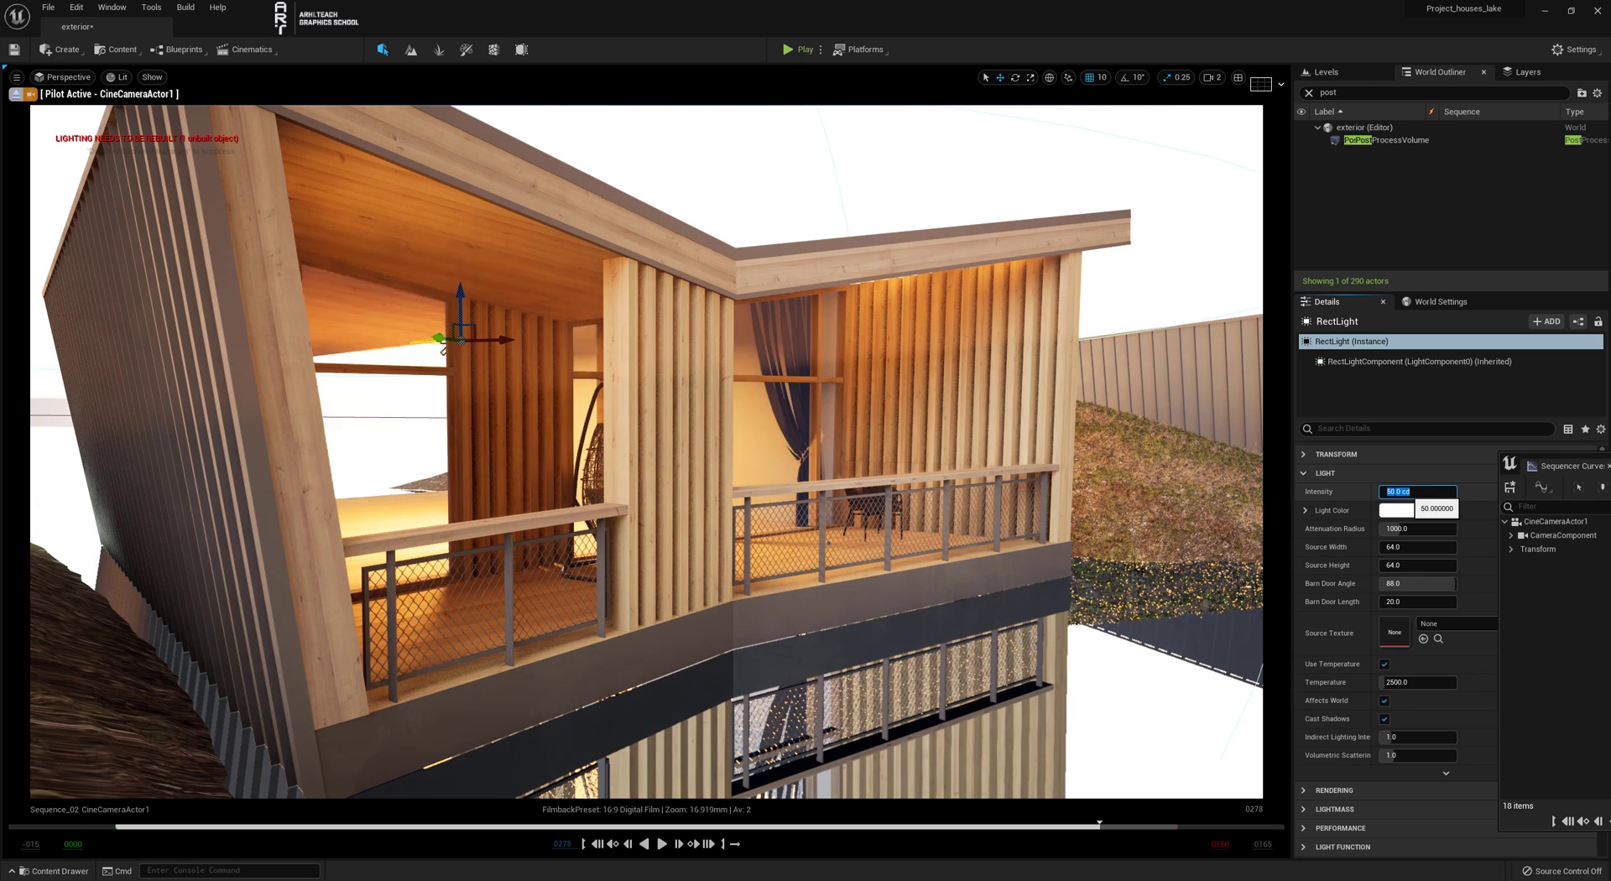
Bring the Sequencer window back over the viewport and move the playhead to frame 86.
{"action": "mouse_move", "coordinate": [839, 486]}
{"action": "right_mouse_down"}
{"action": "mouse_move", "coordinate": [903, 457]}
{"action": "mouse_move", "coordinate": [845, 432]}
{"action": "mouse_move", "coordinate": [827, 466]}
{"action": "right_mouse_up"}
{"action": "key", "text": "a"}
{"action": "key", "text": "s"}
{"action": "key", "text": "w"}
{"action": "left_click_drag", "start_coordinate": [1610, 377], "coordinate": [1226, 381]}
{"action": "left_click_drag", "start_coordinate": [1187, 325], "coordinate": [1033, 577]}
Clear the World Outliner search and add the RectLight to Sequence_02 as a track.
{"action": "left_click", "coordinate": [1308, 93]}
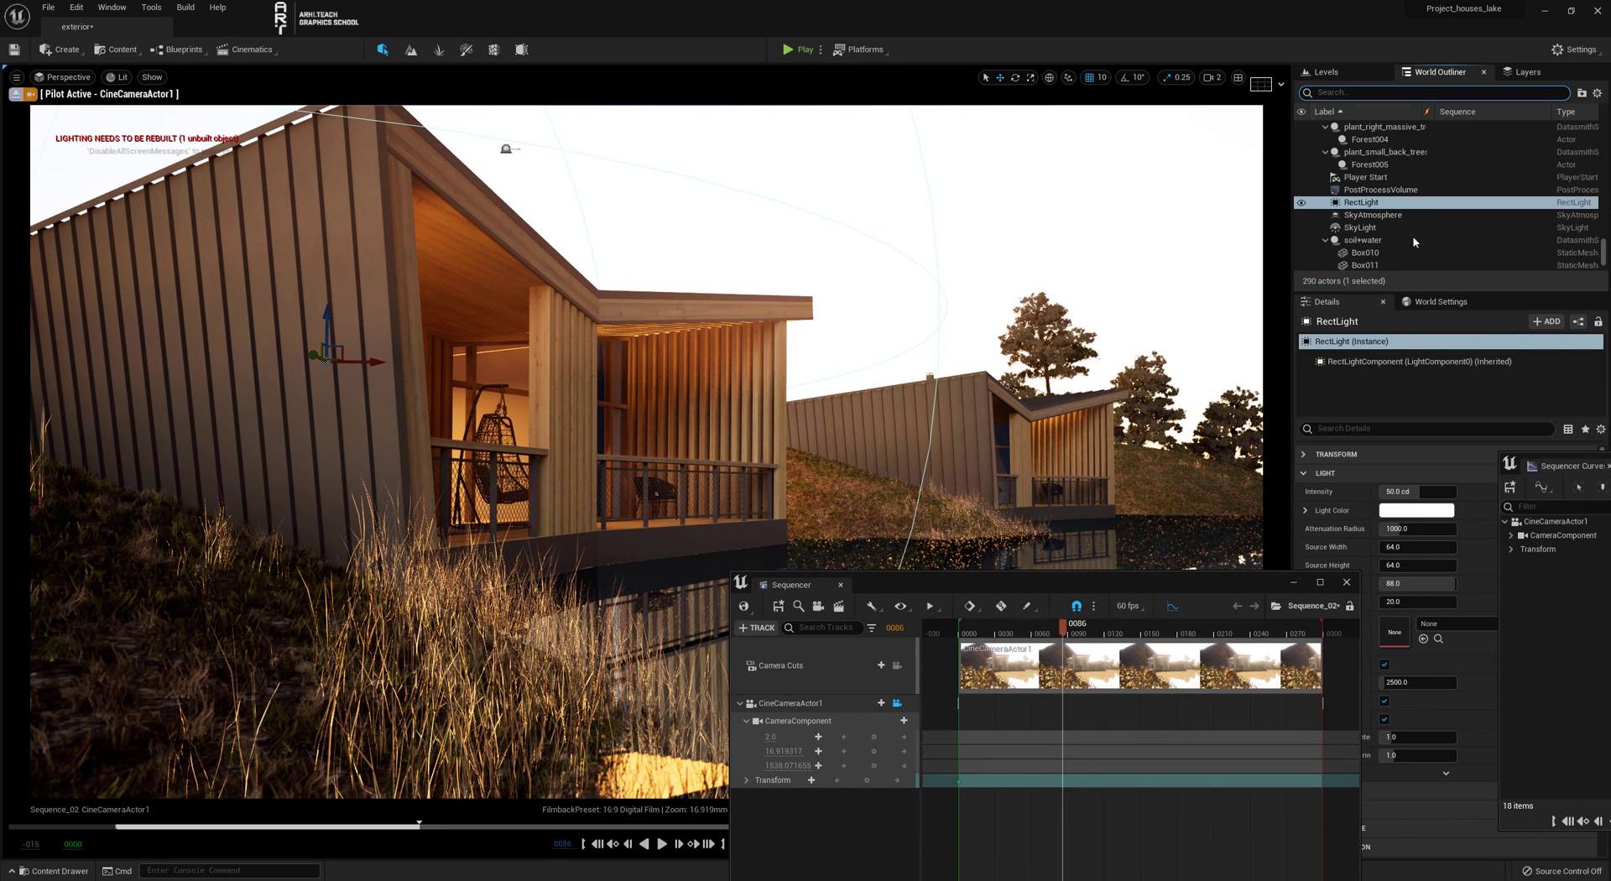
{"action": "left_click_drag", "start_coordinate": [1071, 599], "coordinate": [1225, 357]}
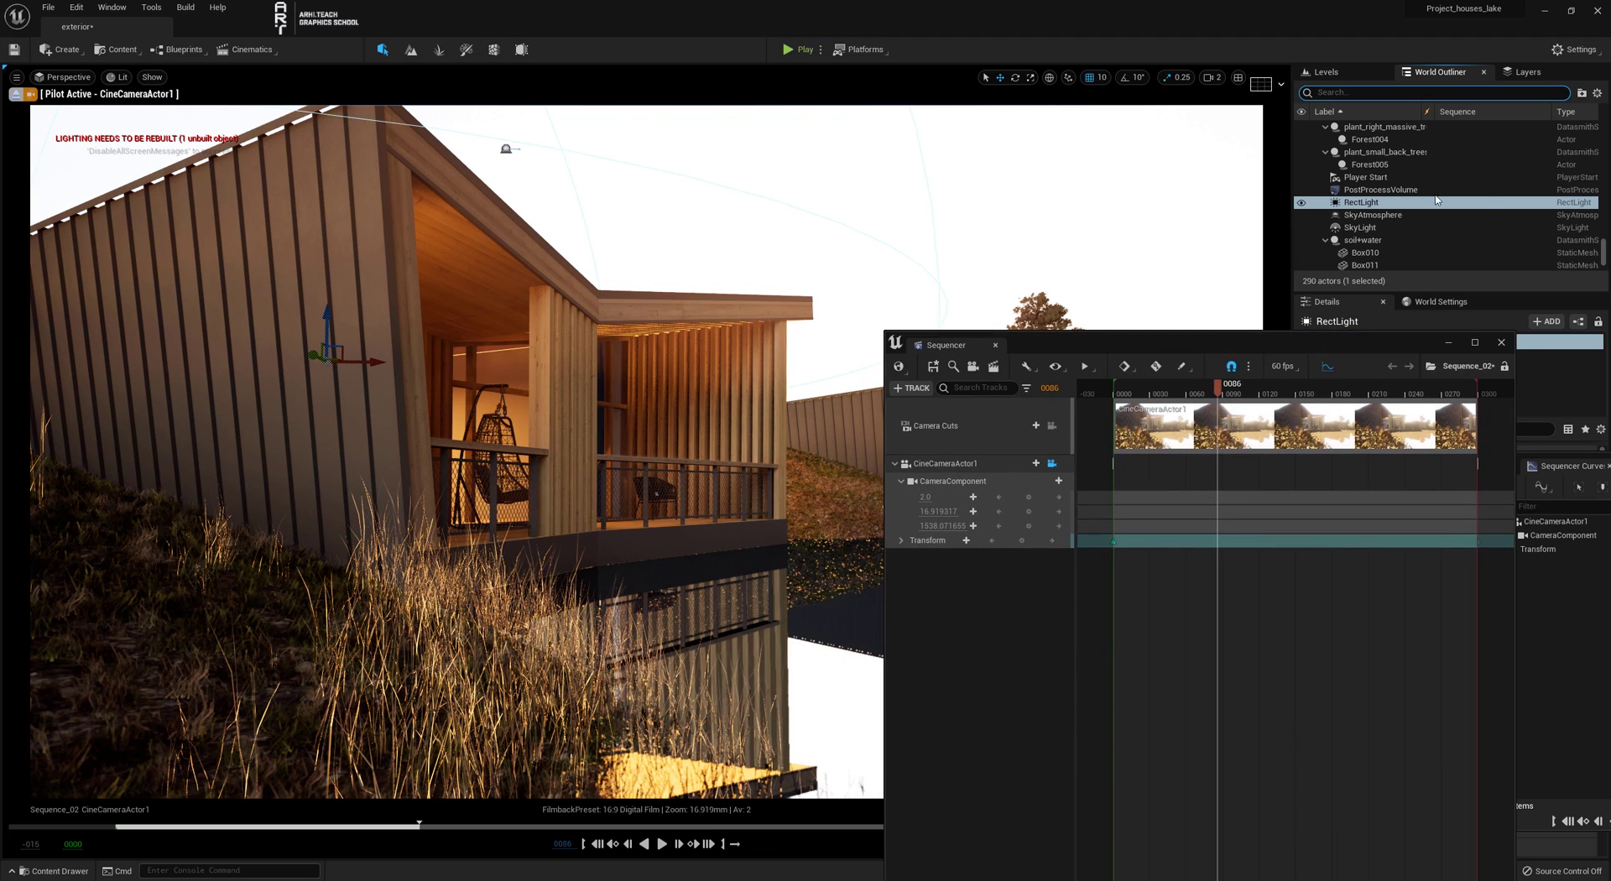
{"action": "left_click_drag", "start_coordinate": [1360, 202], "coordinate": [964, 610]}
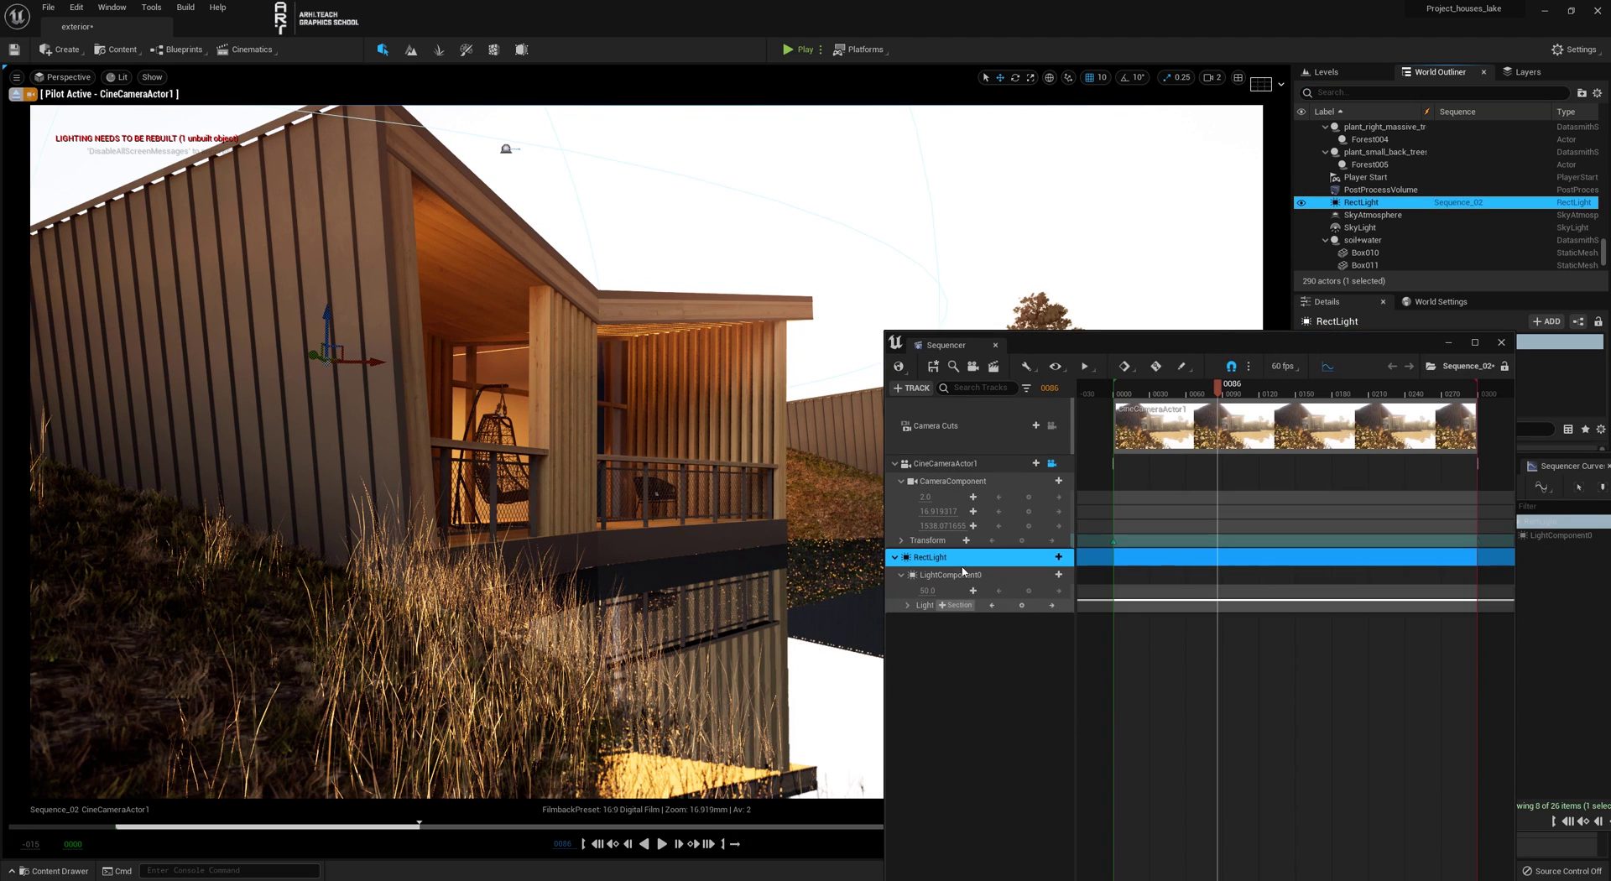
Move the playhead to frame 0 and set the RectLight's intensity track to 0.
{"action": "left_click_drag", "start_coordinate": [1219, 329], "coordinate": [1268, 260]}
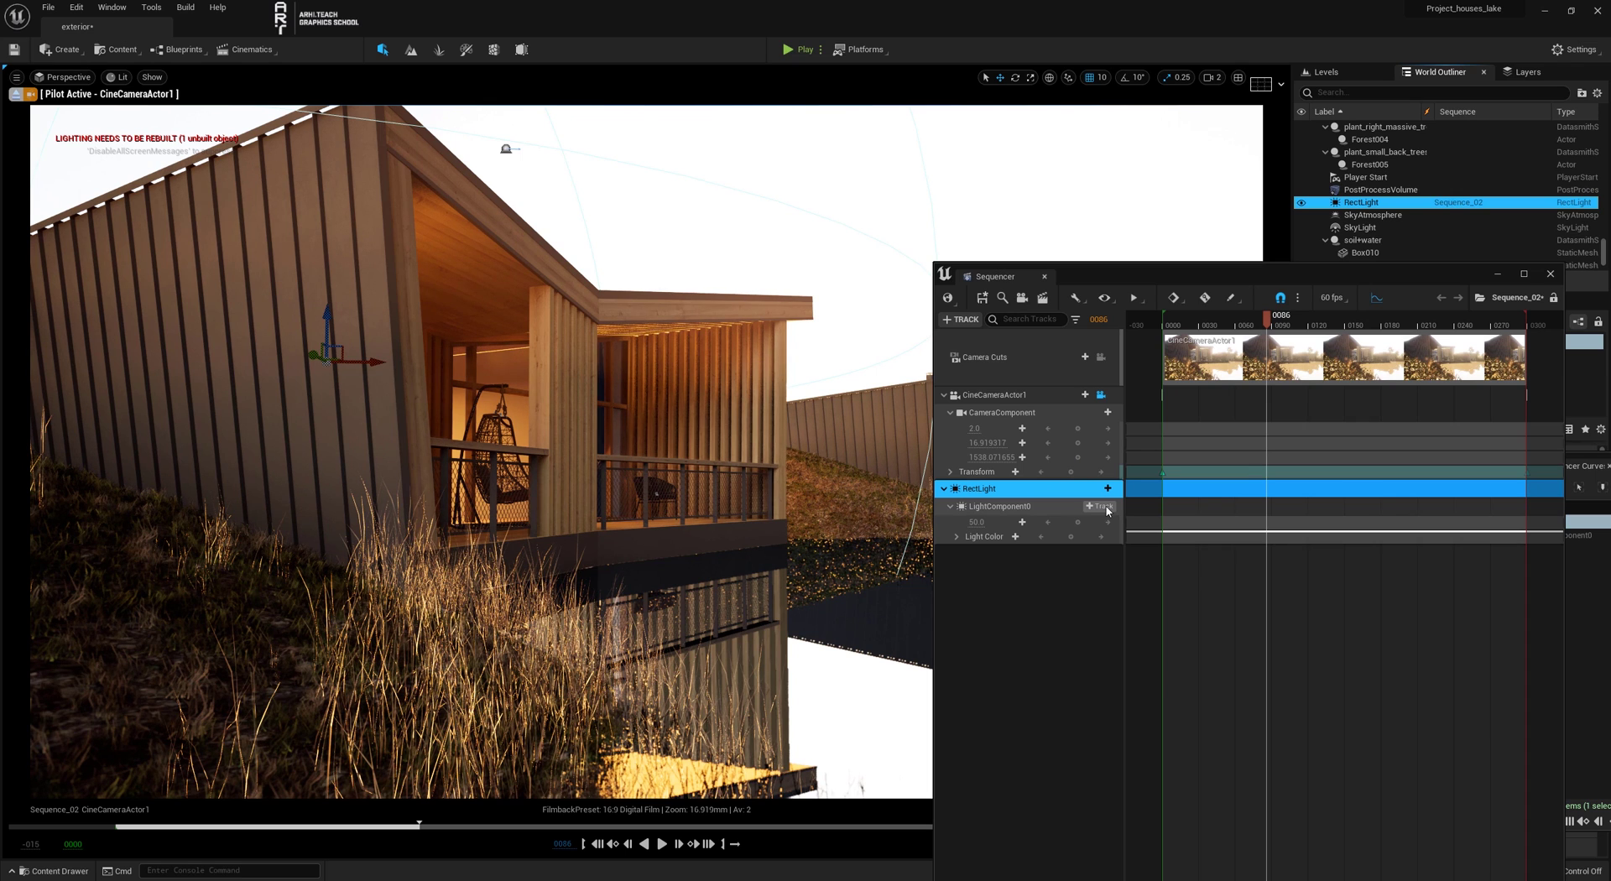
{"action": "left_click_drag", "start_coordinate": [1091, 276], "coordinate": [715, 438]}
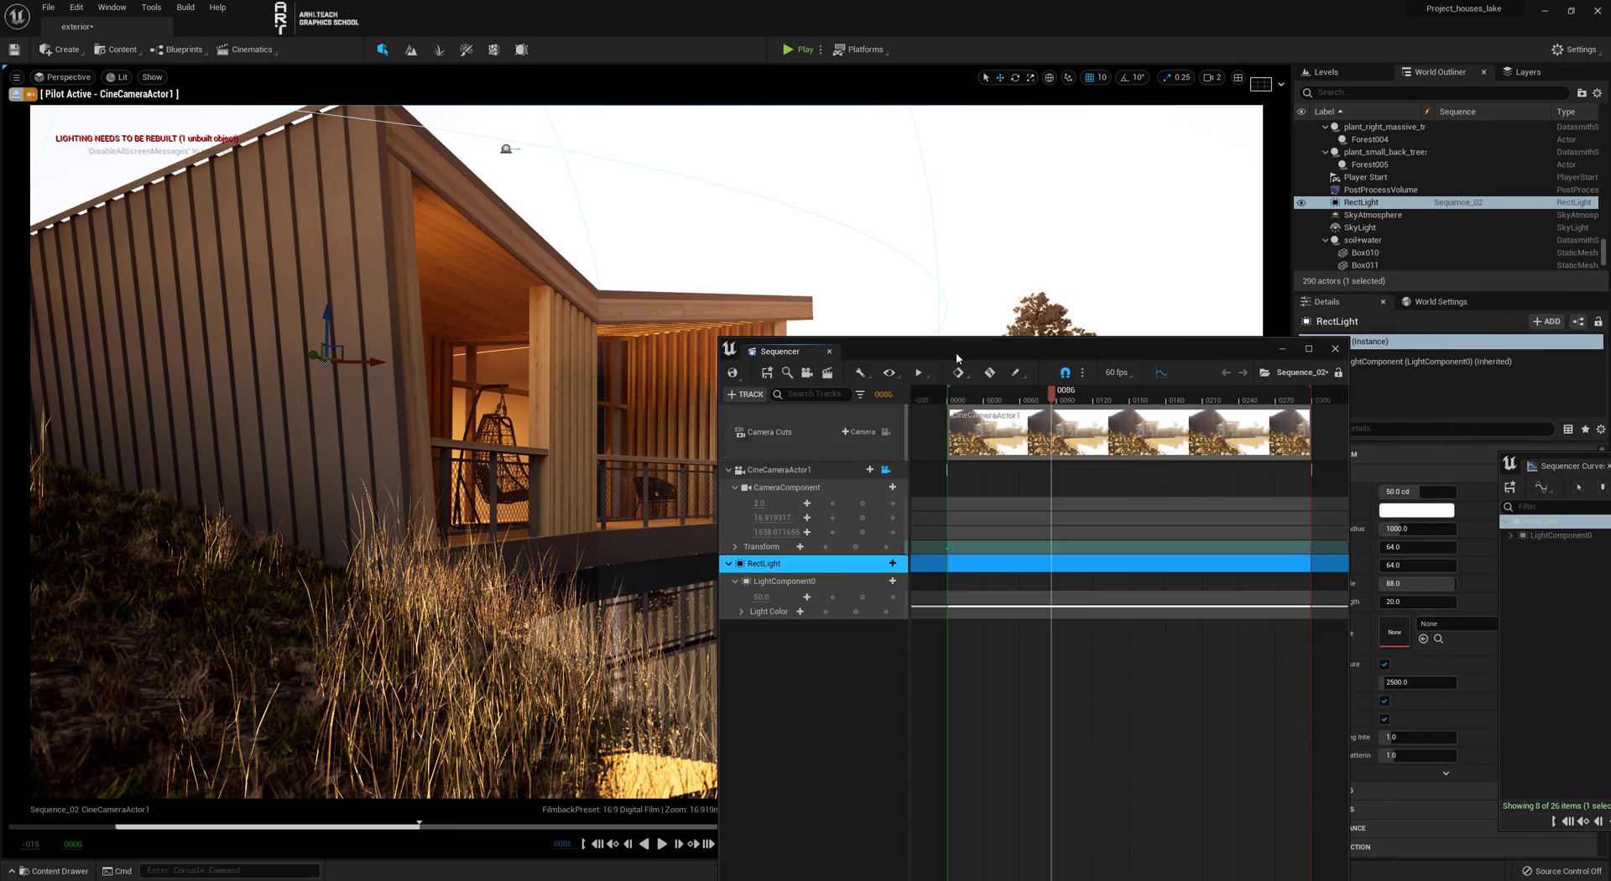
{"action": "left_click_drag", "start_coordinate": [956, 356], "coordinate": [1072, 389]}
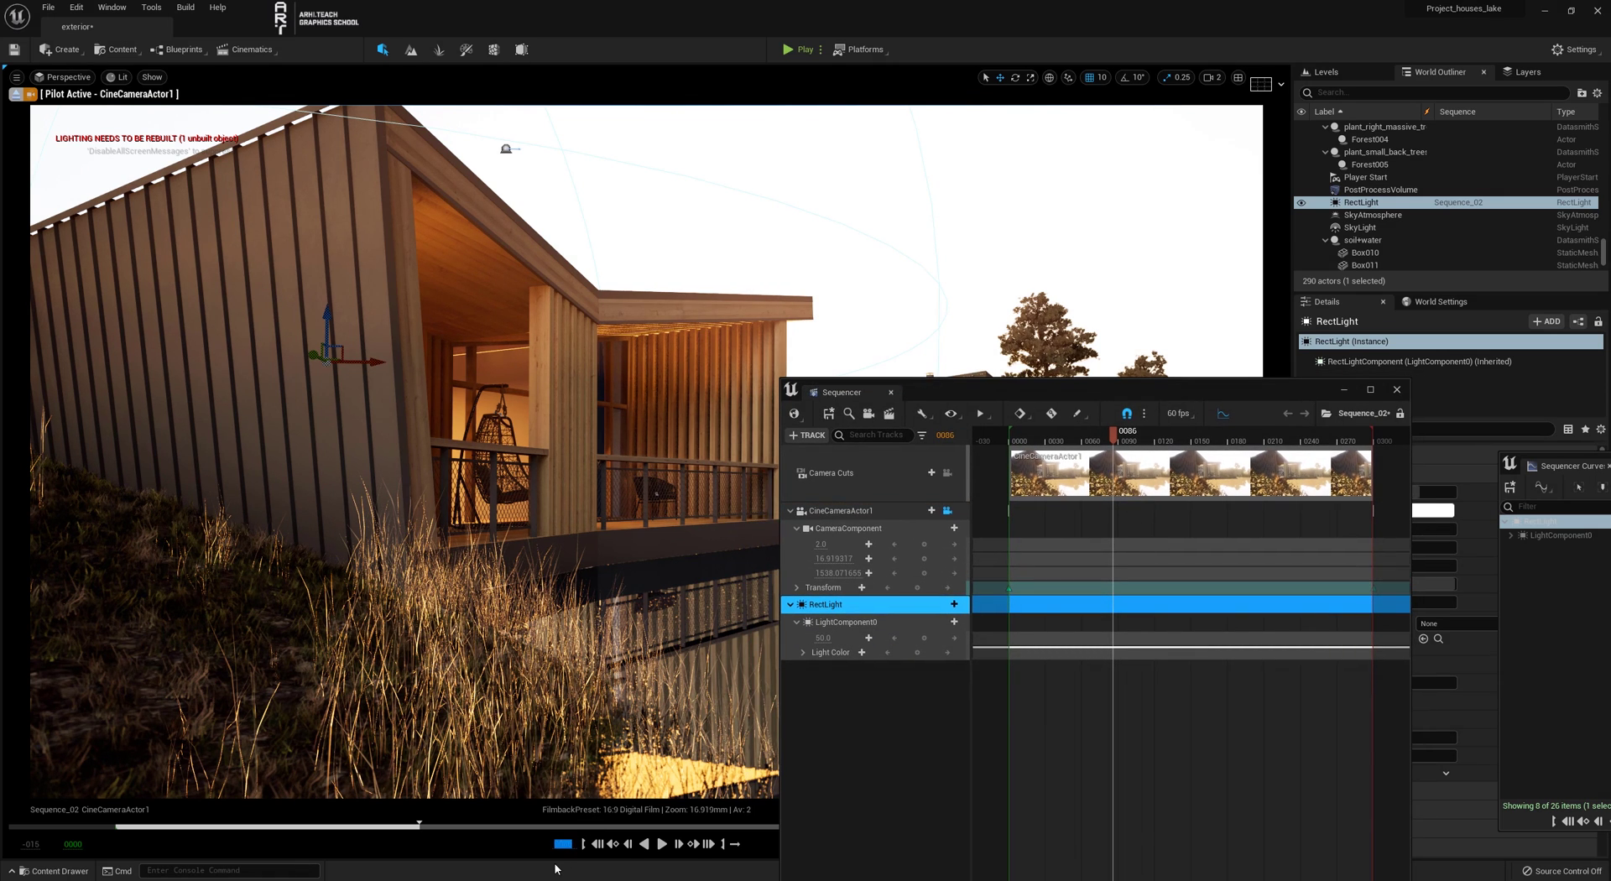
{"action": "type", "text": "0"}
{"action": "key", "text": "Return"}
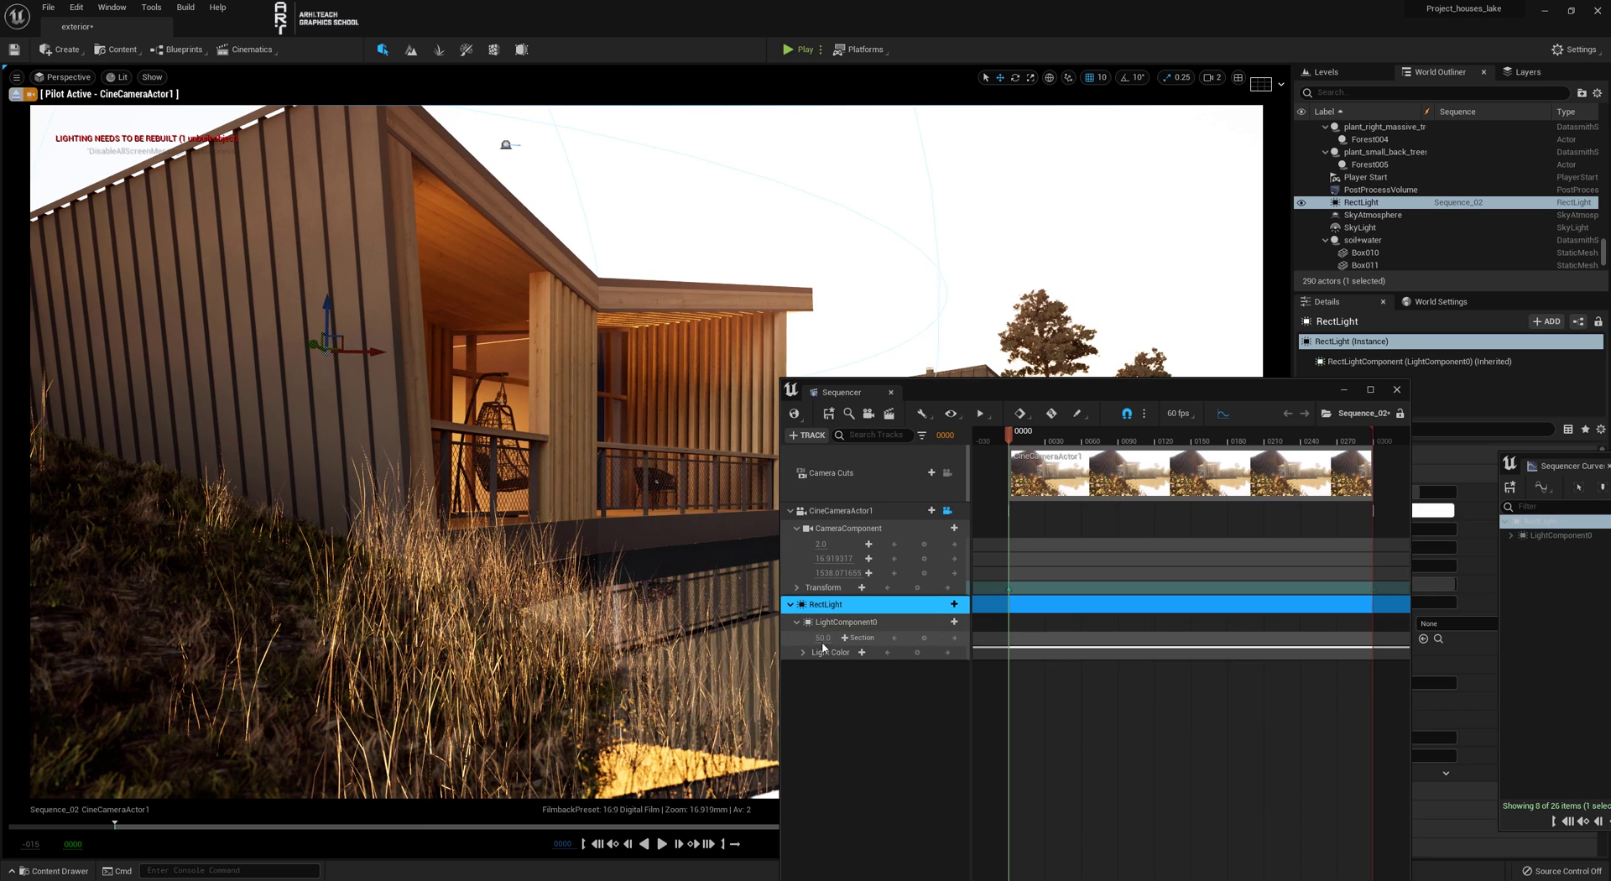
{"action": "left_click", "coordinate": [822, 639]}
{"action": "type", "text": "0"}
{"action": "key", "text": "Return"}
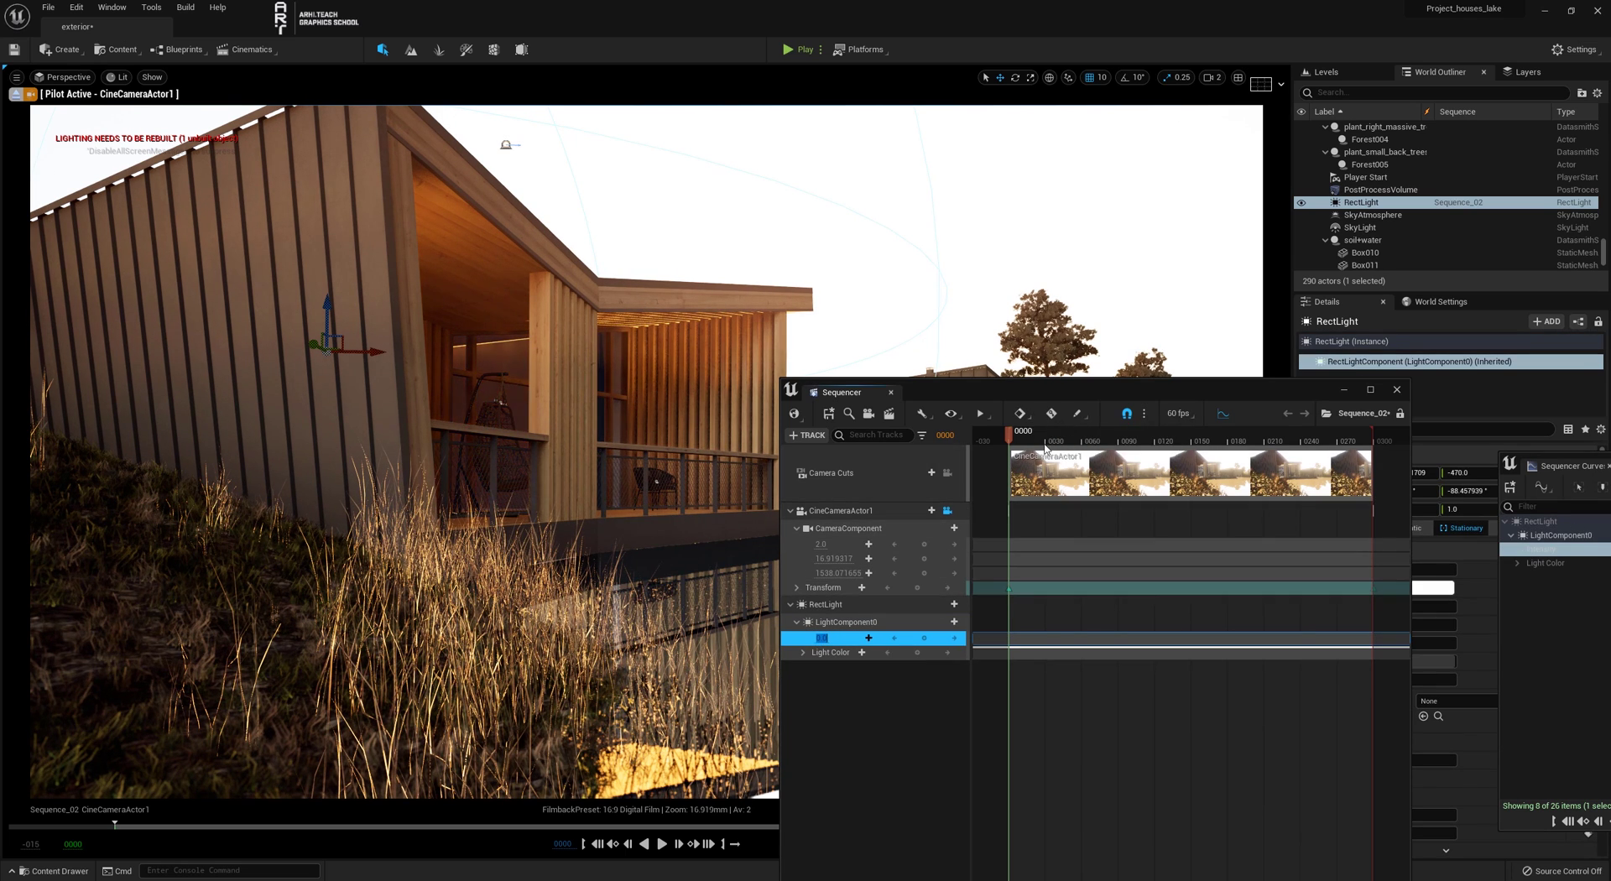
Keyframe the RectLight intensity from 0 at about frame 150 to 50 at frame 183, and play the sequence from the start.
{"action": "left_click_drag", "start_coordinate": [1088, 441], "coordinate": [1246, 443]}
{"action": "left_click_drag", "start_coordinate": [1111, 638], "coordinate": [1192, 639]}
{"action": "left_click_drag", "start_coordinate": [1191, 435], "coordinate": [1232, 463]}
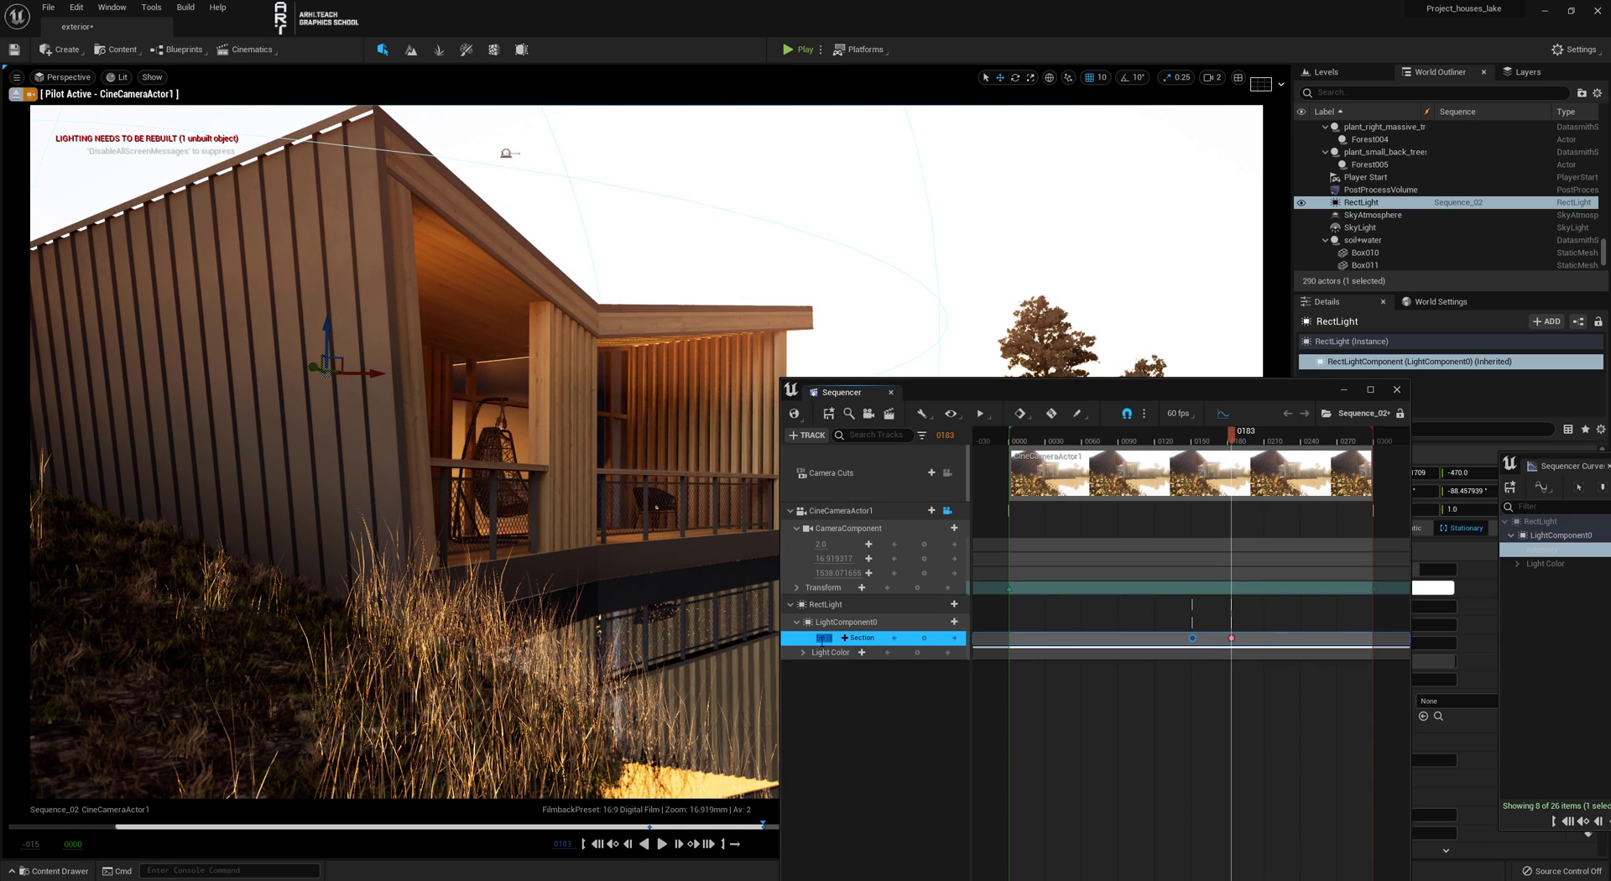
{"action": "left_click_drag", "start_coordinate": [1232, 442], "coordinate": [1008, 443]}
{"action": "key", "text": "space"}
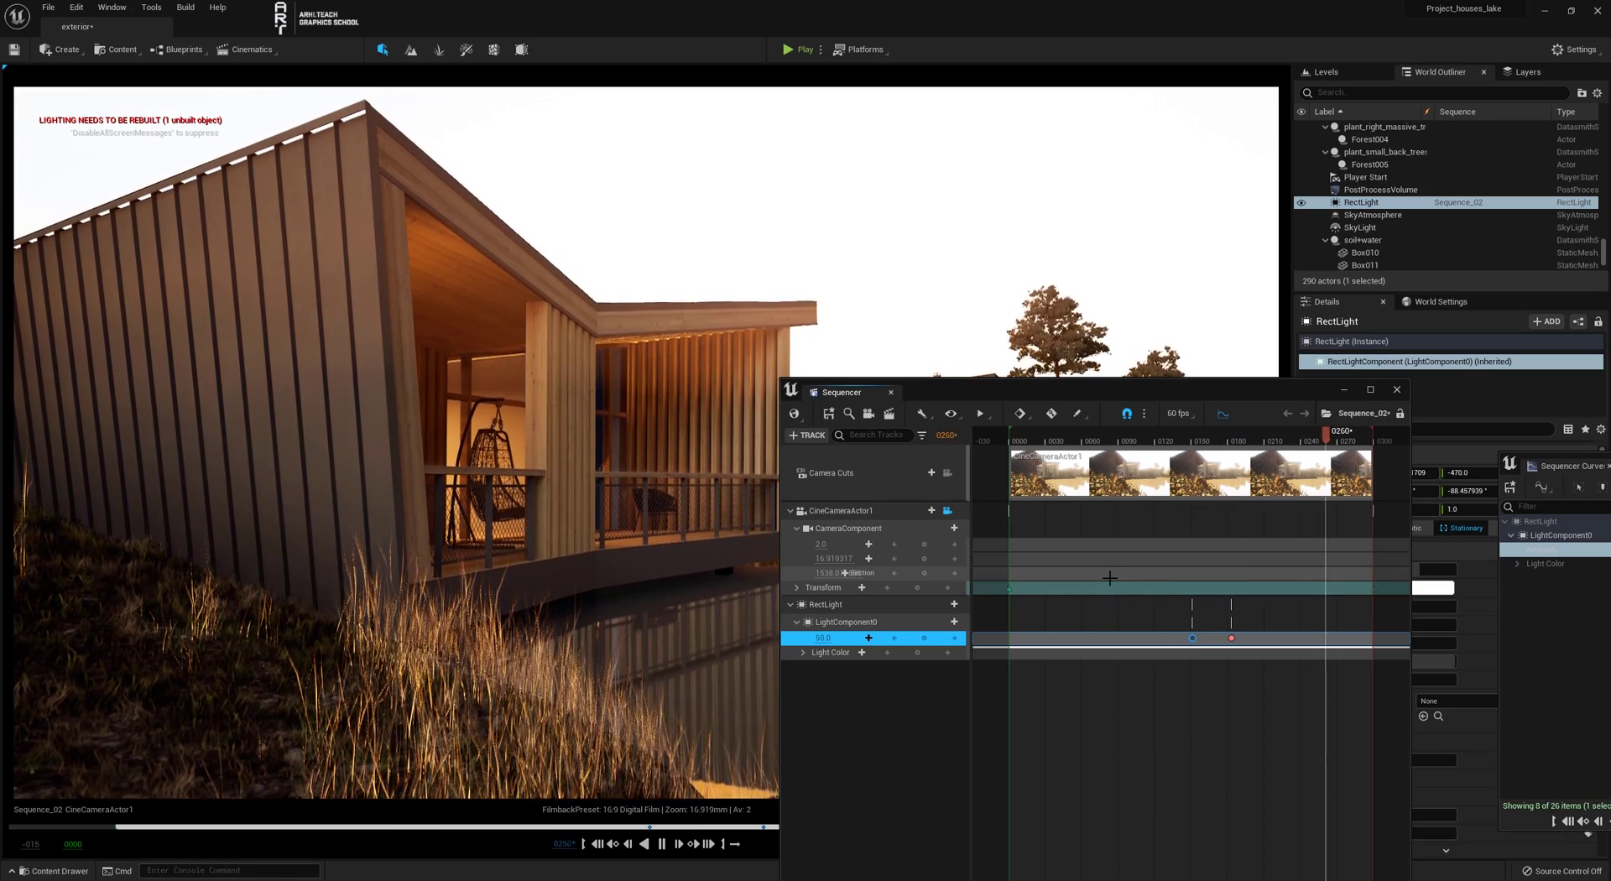
Move the Sequencer window lower, clear of the houses, and stop piloting CineCameraActor1.
{"action": "left_click_drag", "start_coordinate": [1052, 391], "coordinate": [1025, 425]}
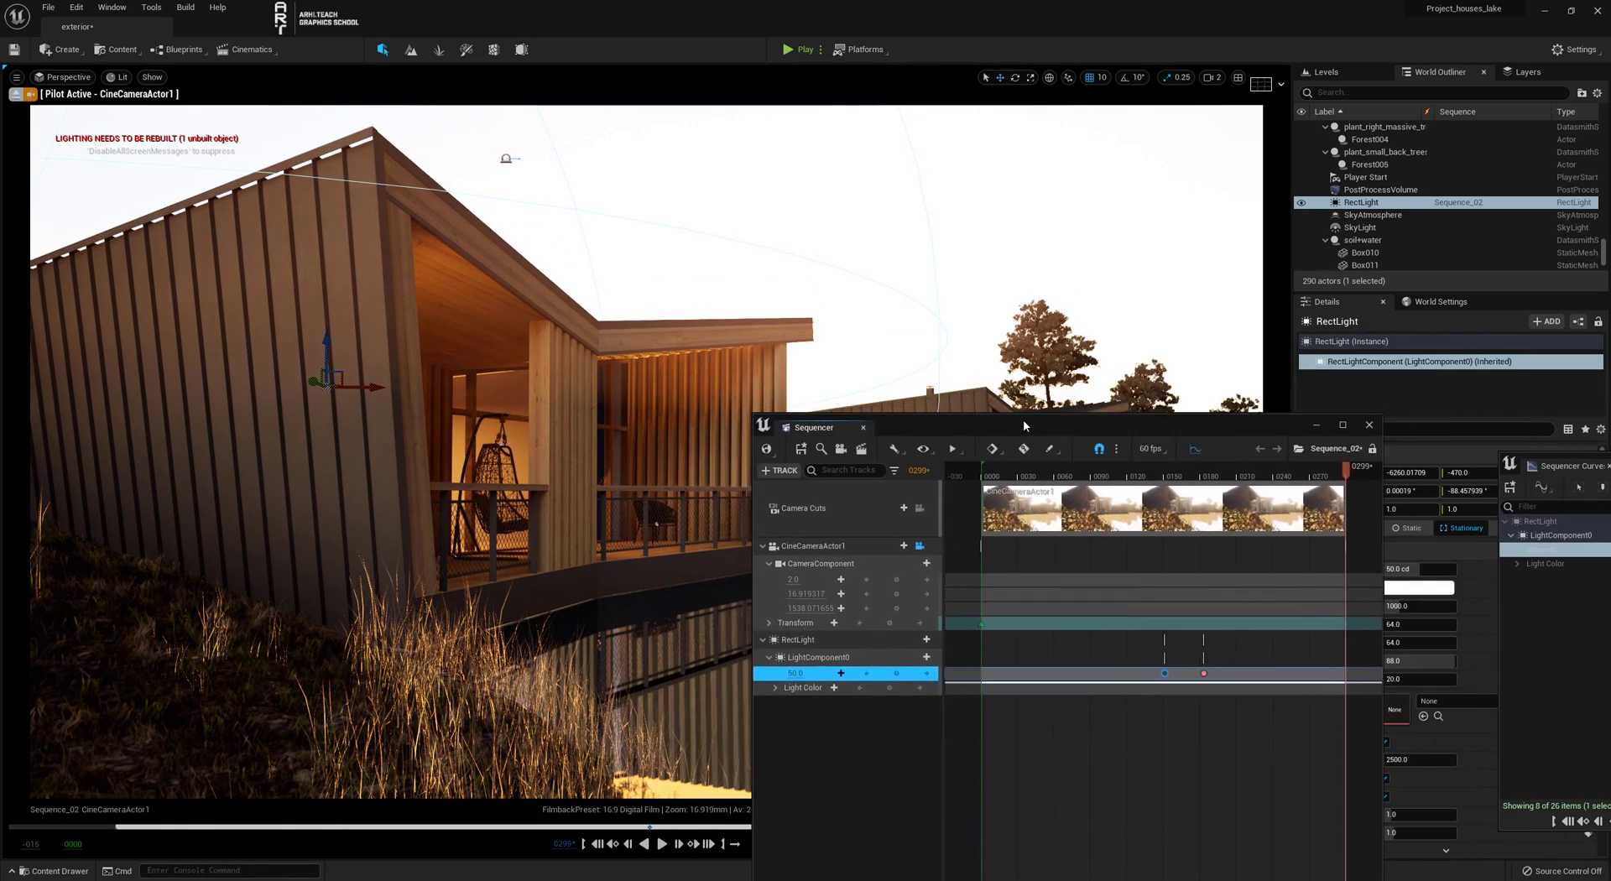
{"action": "left_click", "coordinate": [814, 660]}
{"action": "left_click_drag", "start_coordinate": [1003, 428], "coordinate": [1085, 630]}
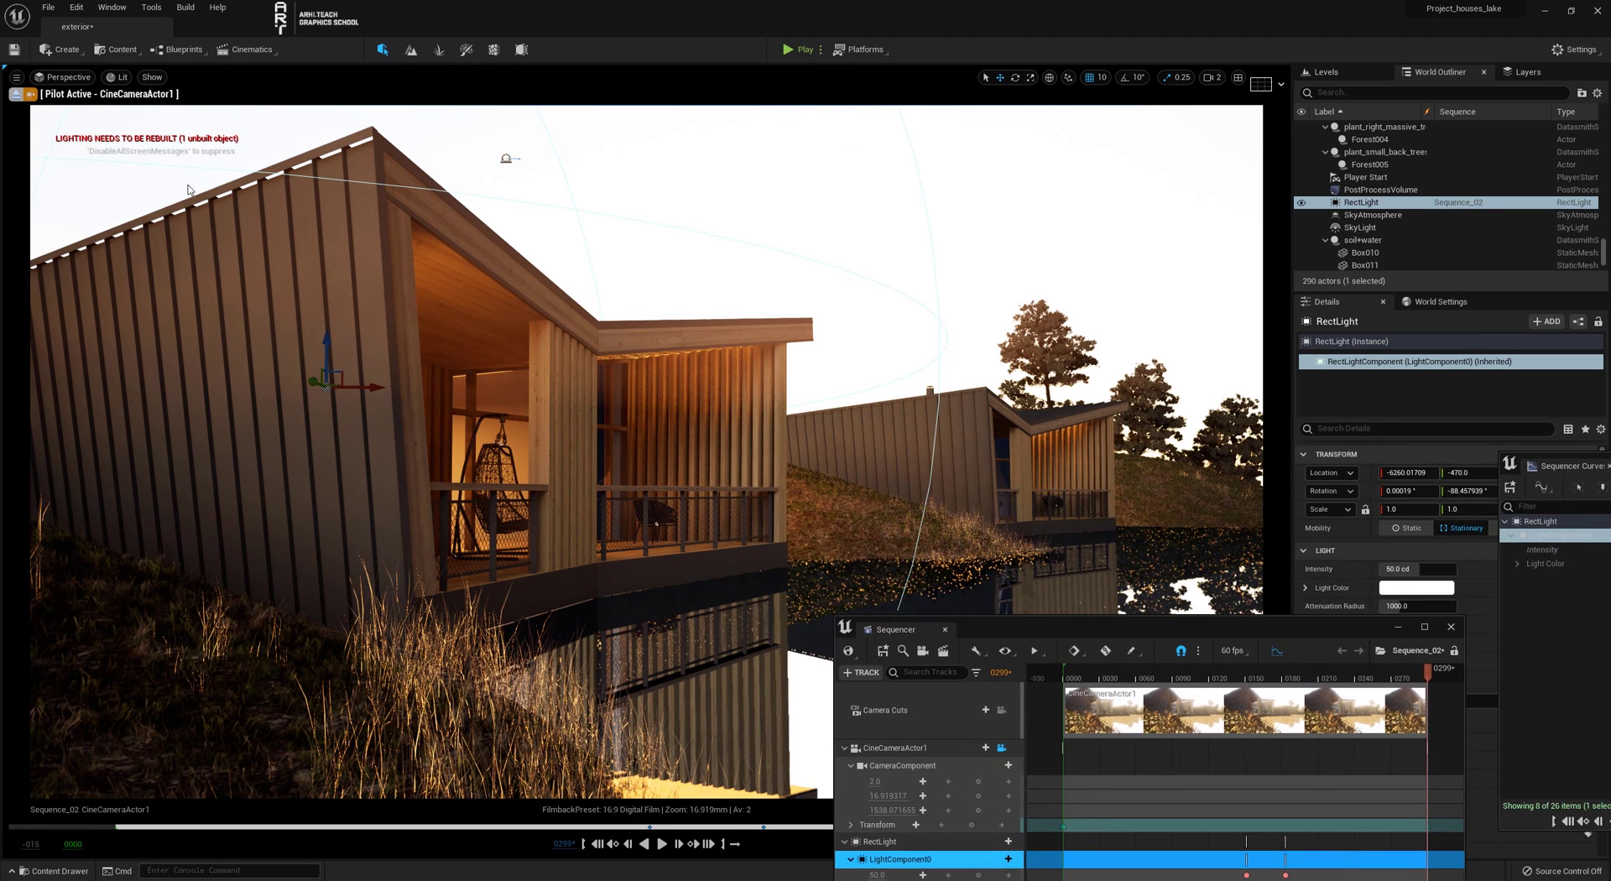
{"action": "left_click", "coordinate": [14, 96]}
{"action": "key", "text": "e"}
{"action": "right_click_drag", "start_coordinate": [646, 402], "coordinate": [618, 457]}
{"action": "key", "text": "w"}
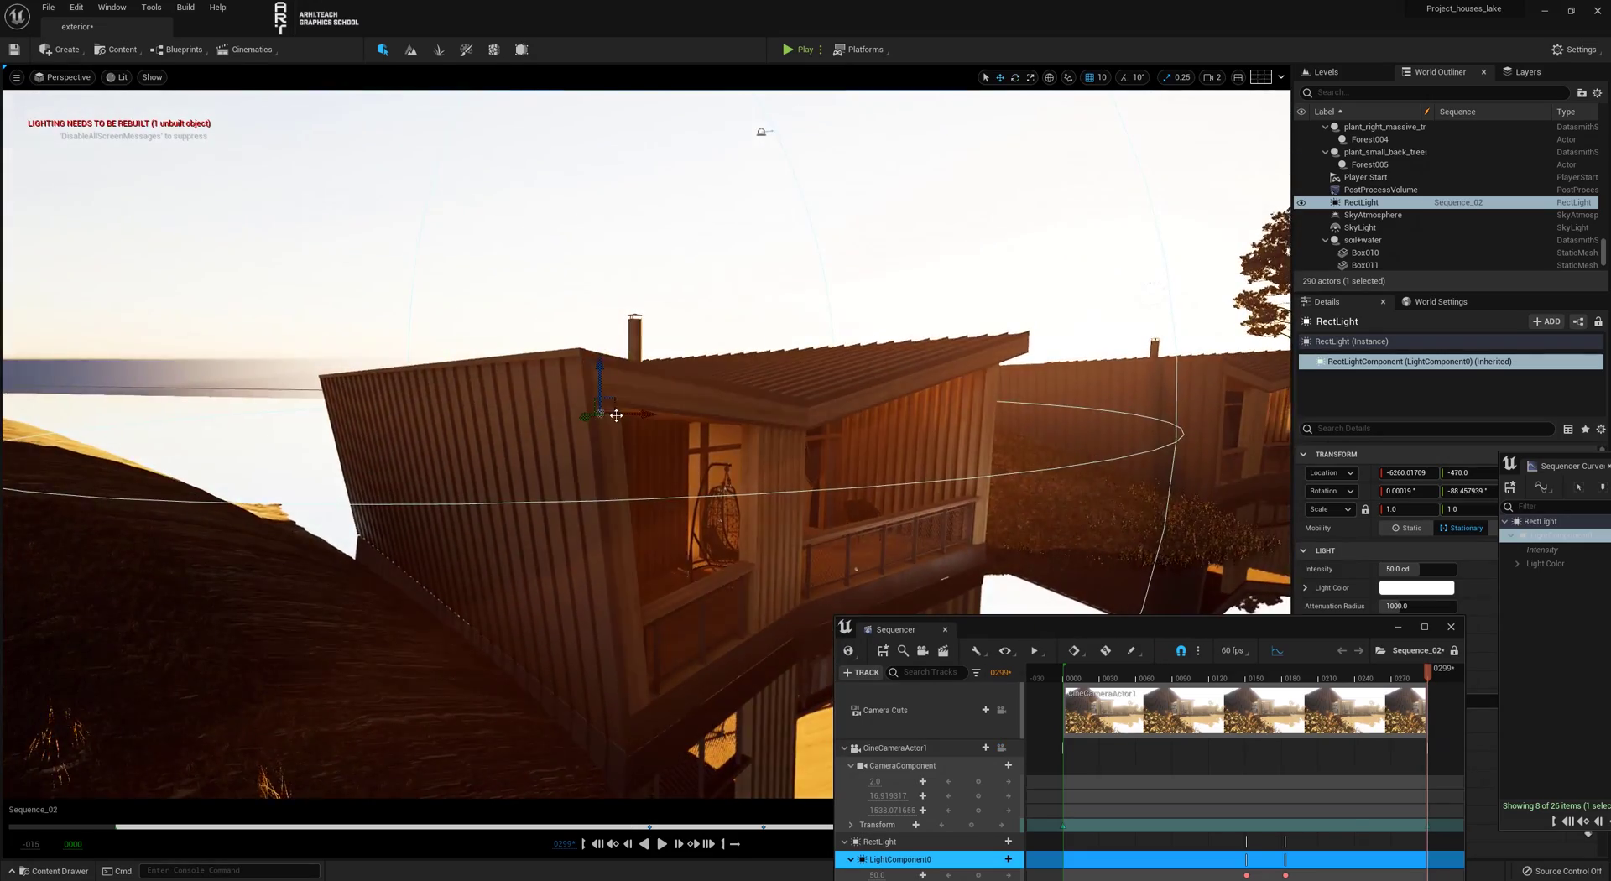
Duplicate the RectLight and place the copy inside the second house at about X -4587, Y -2227, Z 292.
{"action": "mouse_move", "coordinate": [564, 296]}
{"action": "right_mouse_down"}
{"action": "mouse_move", "coordinate": [571, 344]}
{"action": "mouse_move", "coordinate": [564, 296]}
{"action": "right_mouse_up"}
{"action": "left_click_drag", "start_coordinate": [567, 283], "coordinate": [1172, 295], "text": "alt"}
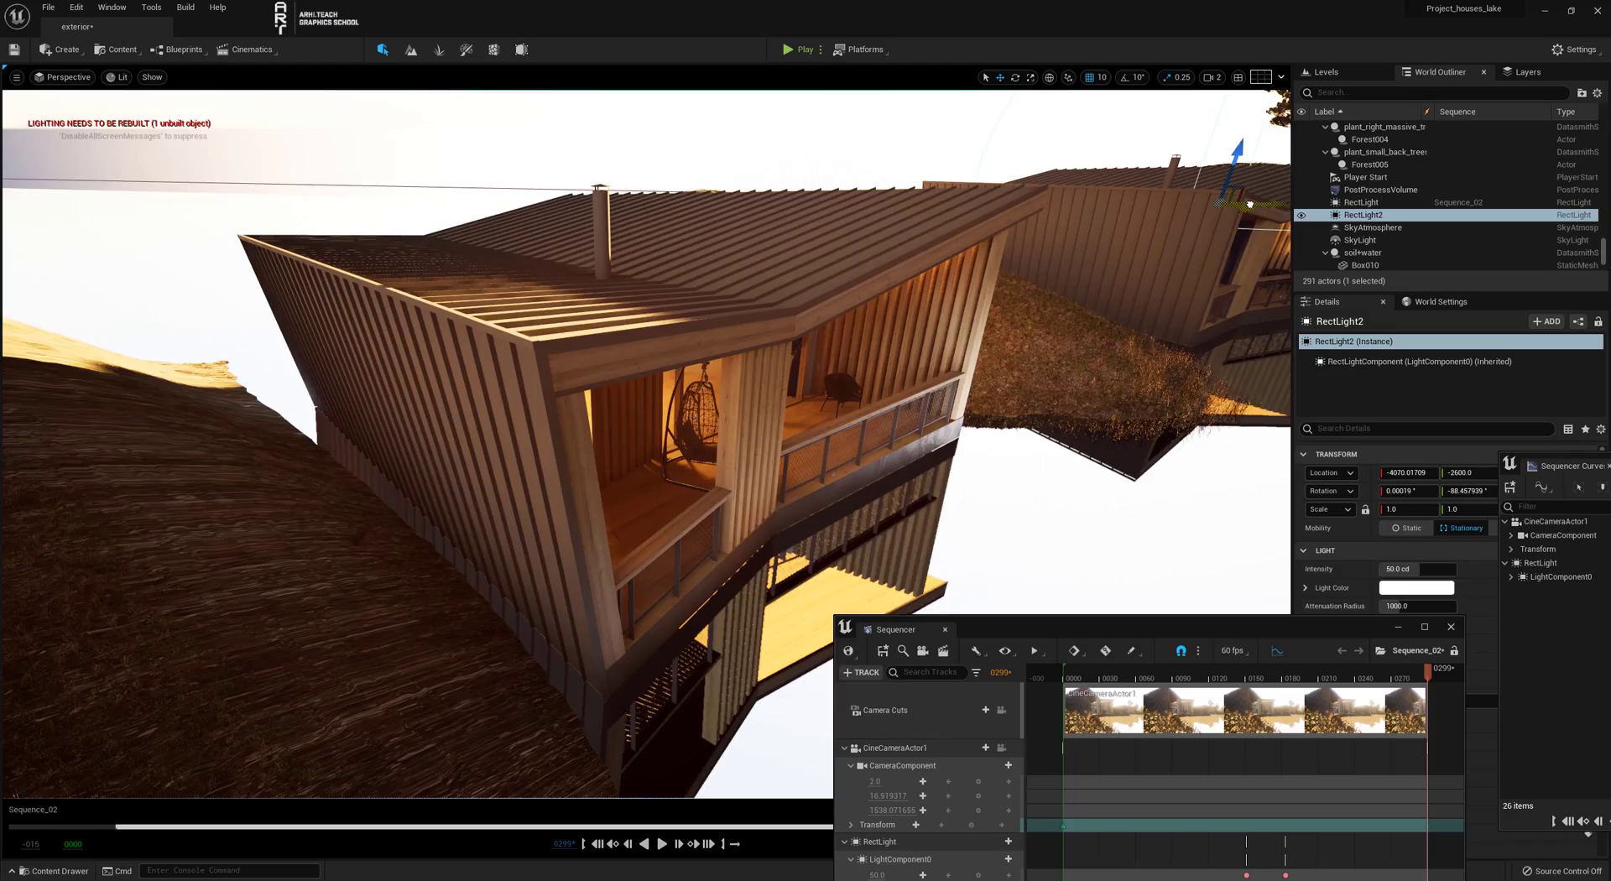
{"action": "right_click_drag", "start_coordinate": [554, 251], "coordinate": [453, 361]}
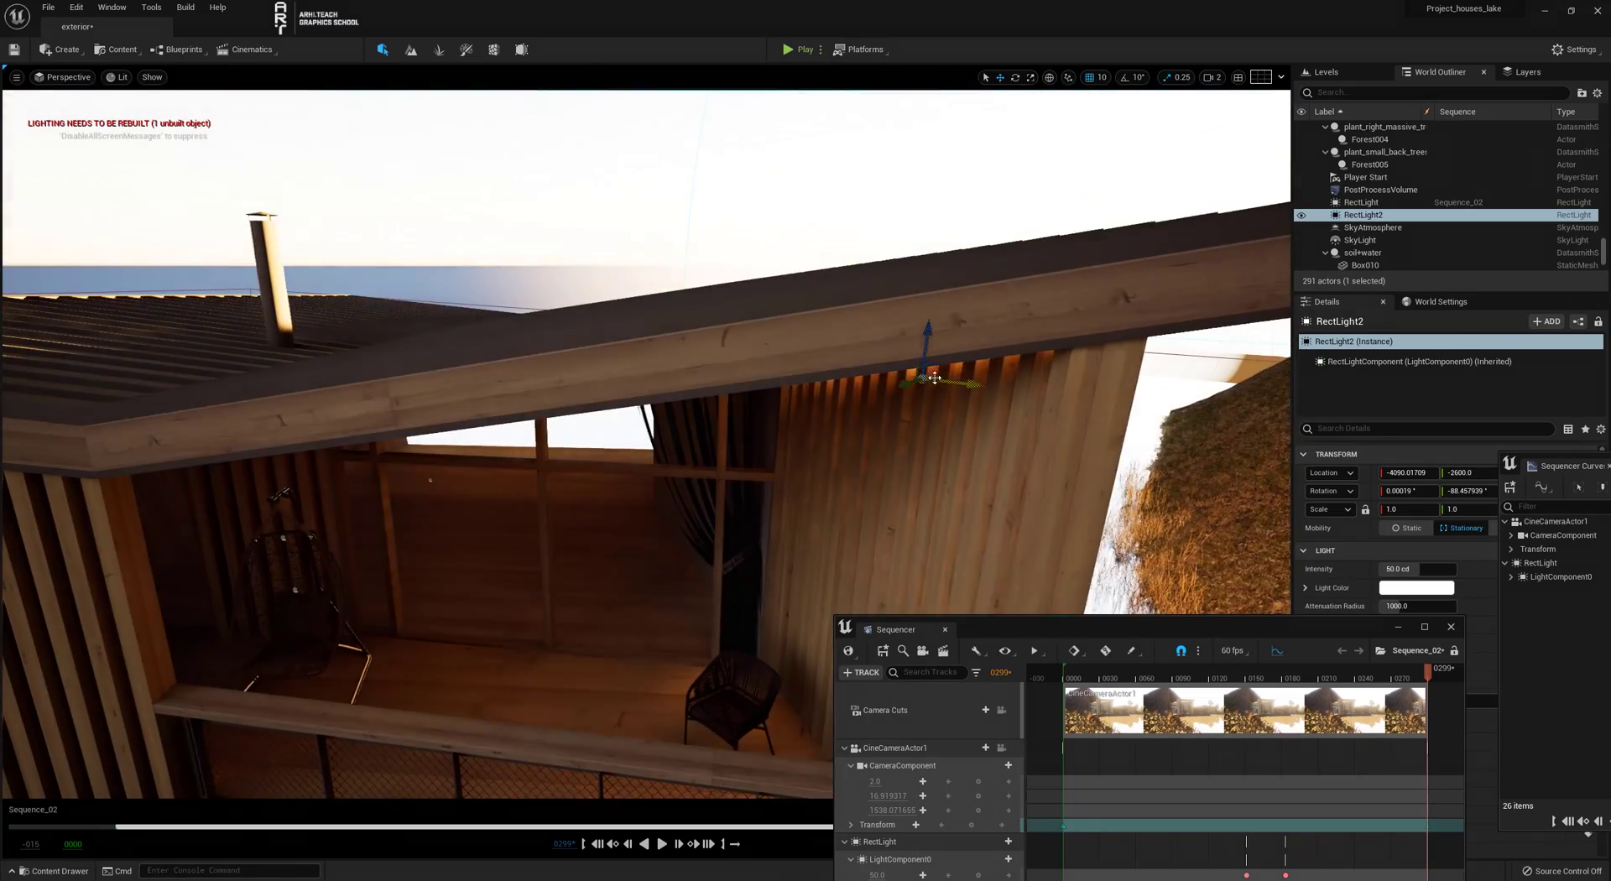
{"action": "left_click_drag", "start_coordinate": [923, 361], "coordinate": [546, 449]}
{"action": "right_click_drag", "start_coordinate": [546, 448], "coordinate": [637, 453]}
{"action": "left_click_drag", "start_coordinate": [693, 471], "coordinate": [639, 471]}
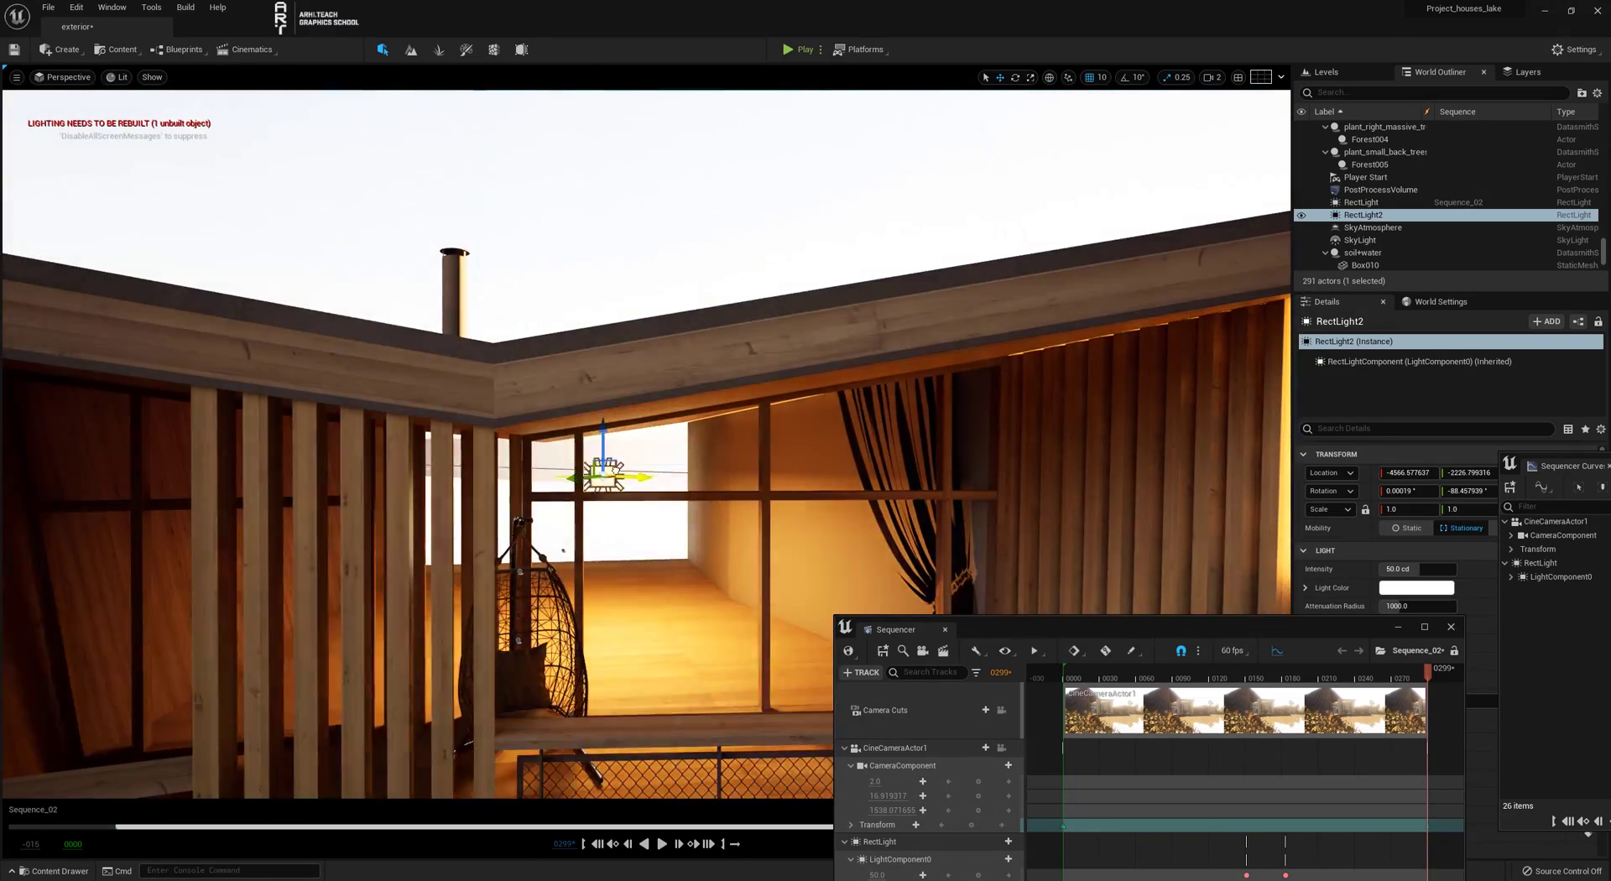
{"action": "key", "text": "s"}
{"action": "right_click_drag", "start_coordinate": [640, 471], "coordinate": [671, 419]}
Lock the viewport to the Camera Cuts camera and move the Sequencer window clear of the houses.
{"action": "left_click_drag", "start_coordinate": [1032, 628], "coordinate": [1163, 483]}
{"action": "left_click", "coordinate": [1131, 566]}
{"action": "left_click_drag", "start_coordinate": [1049, 484], "coordinate": [876, 408]}
Remove RectLight2 with its Transform track from Sequence_02 and reposition the Sequencer window.
{"action": "left_click_drag", "start_coordinate": [1420, 731], "coordinate": [1344, 681]}
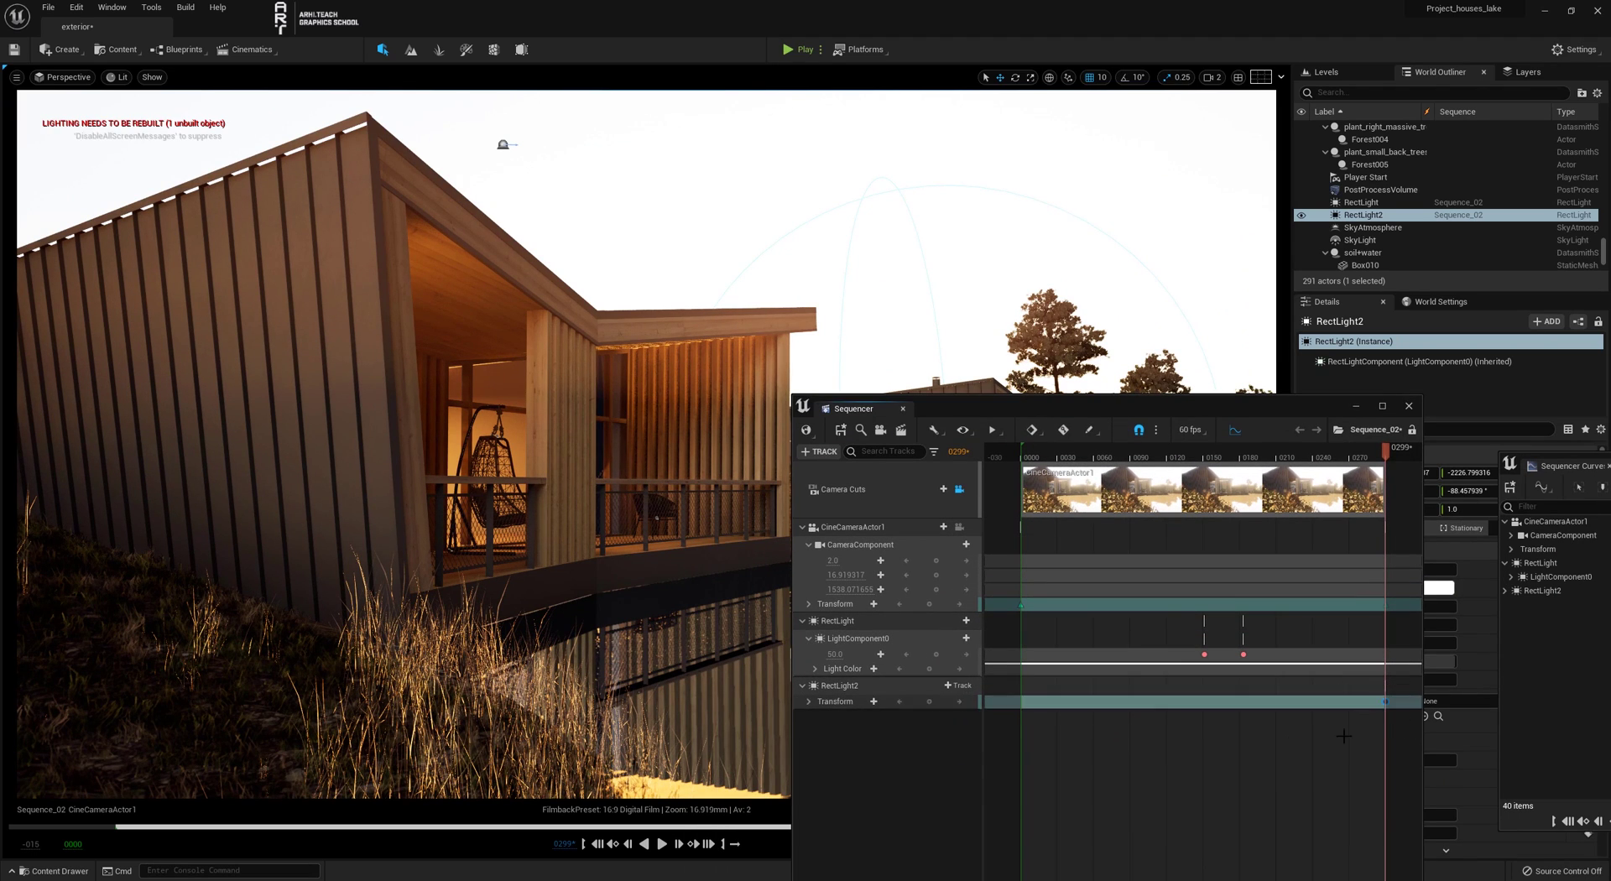
{"action": "key", "text": "Delete"}
{"action": "left_click", "coordinate": [841, 685]}
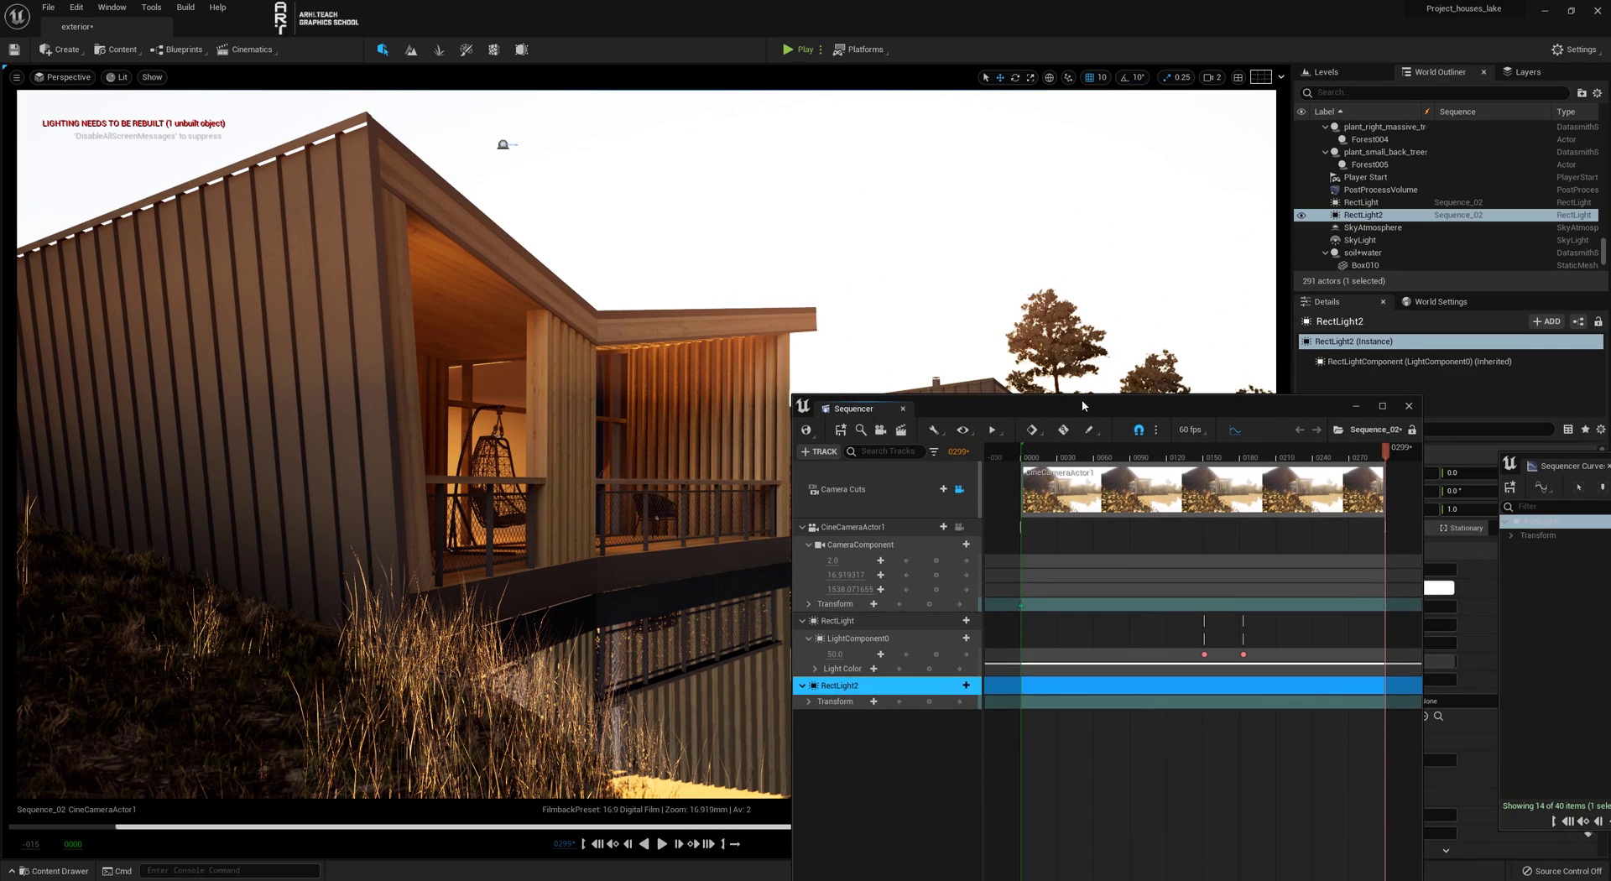
{"action": "left_click_drag", "start_coordinate": [1082, 405], "coordinate": [401, 365]}
{"action": "key", "text": "ctrl+z"}
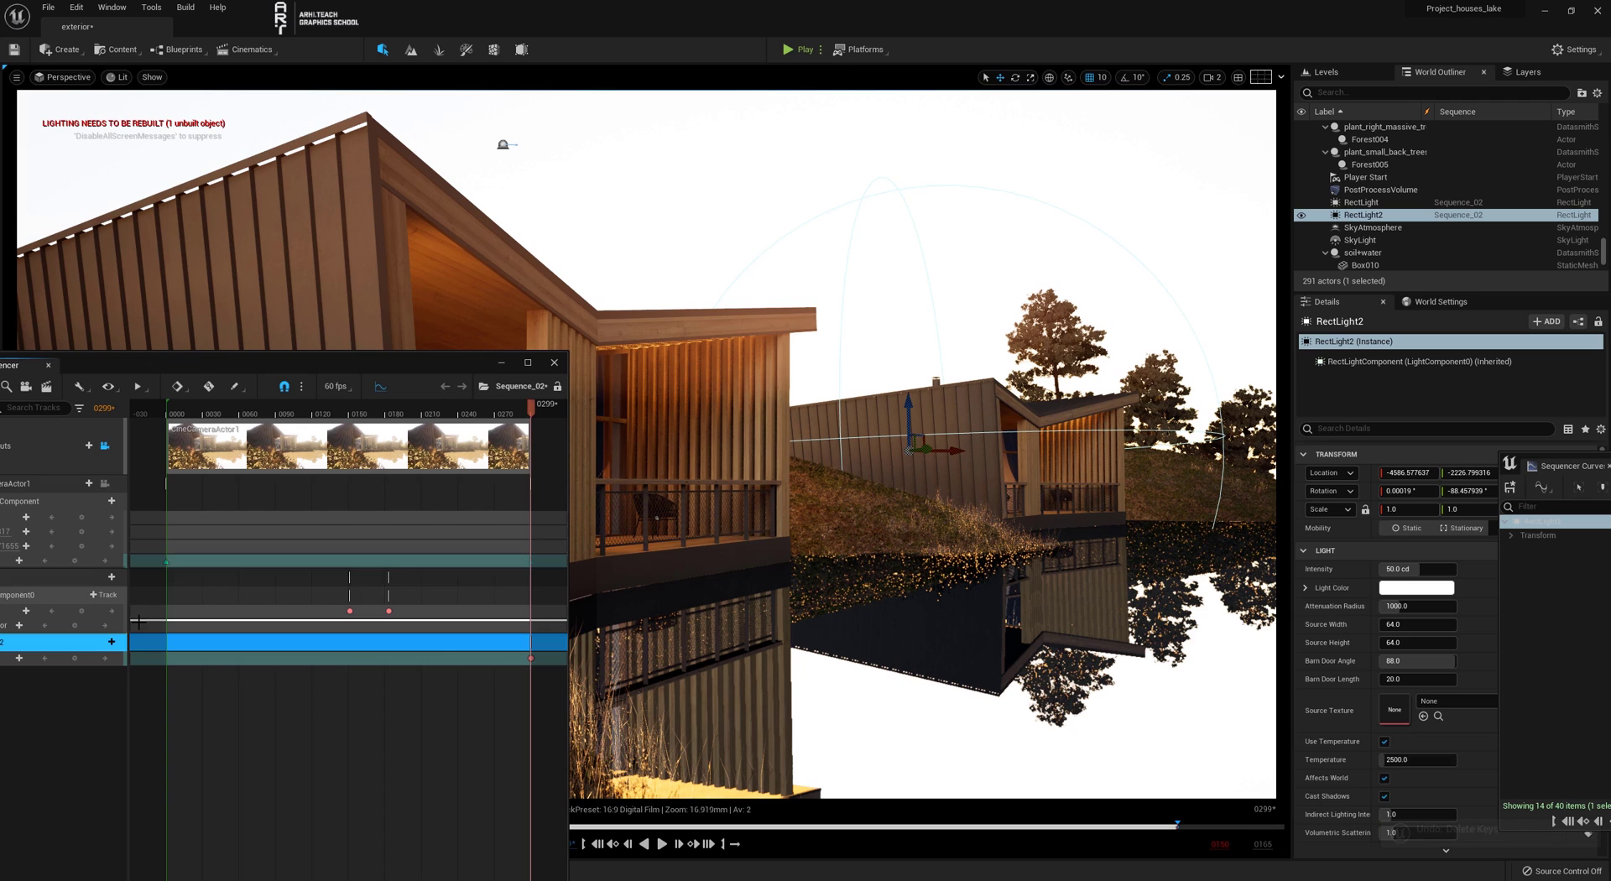
{"action": "left_click_drag", "start_coordinate": [227, 363], "coordinate": [301, 305]}
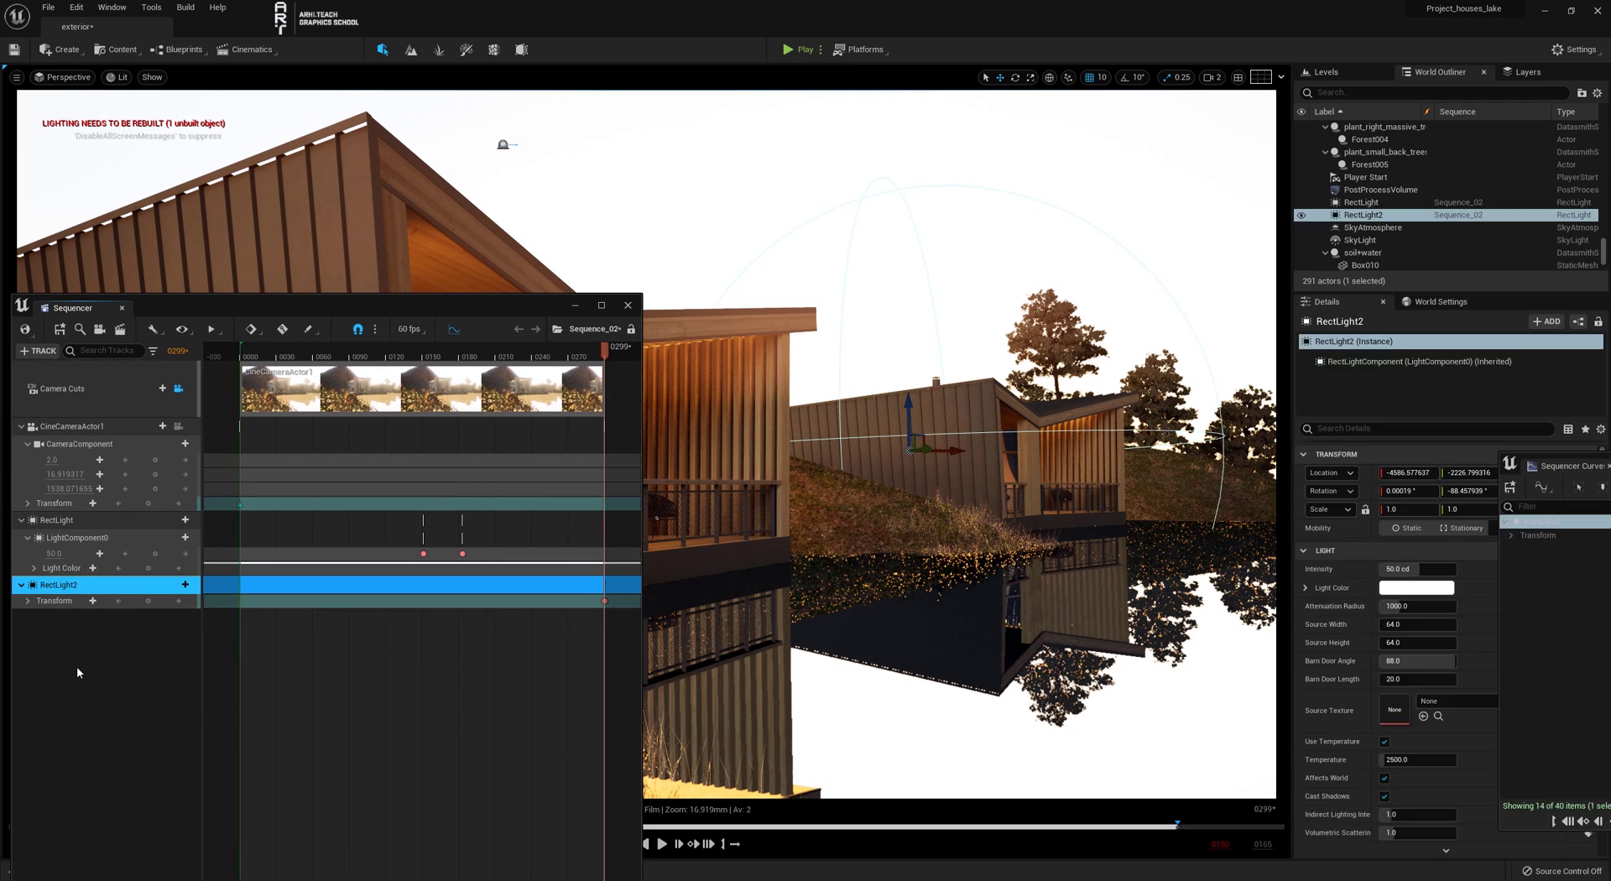
{"action": "key", "text": "Delete"}
{"action": "left_click_drag", "start_coordinate": [403, 312], "coordinate": [582, 409]}
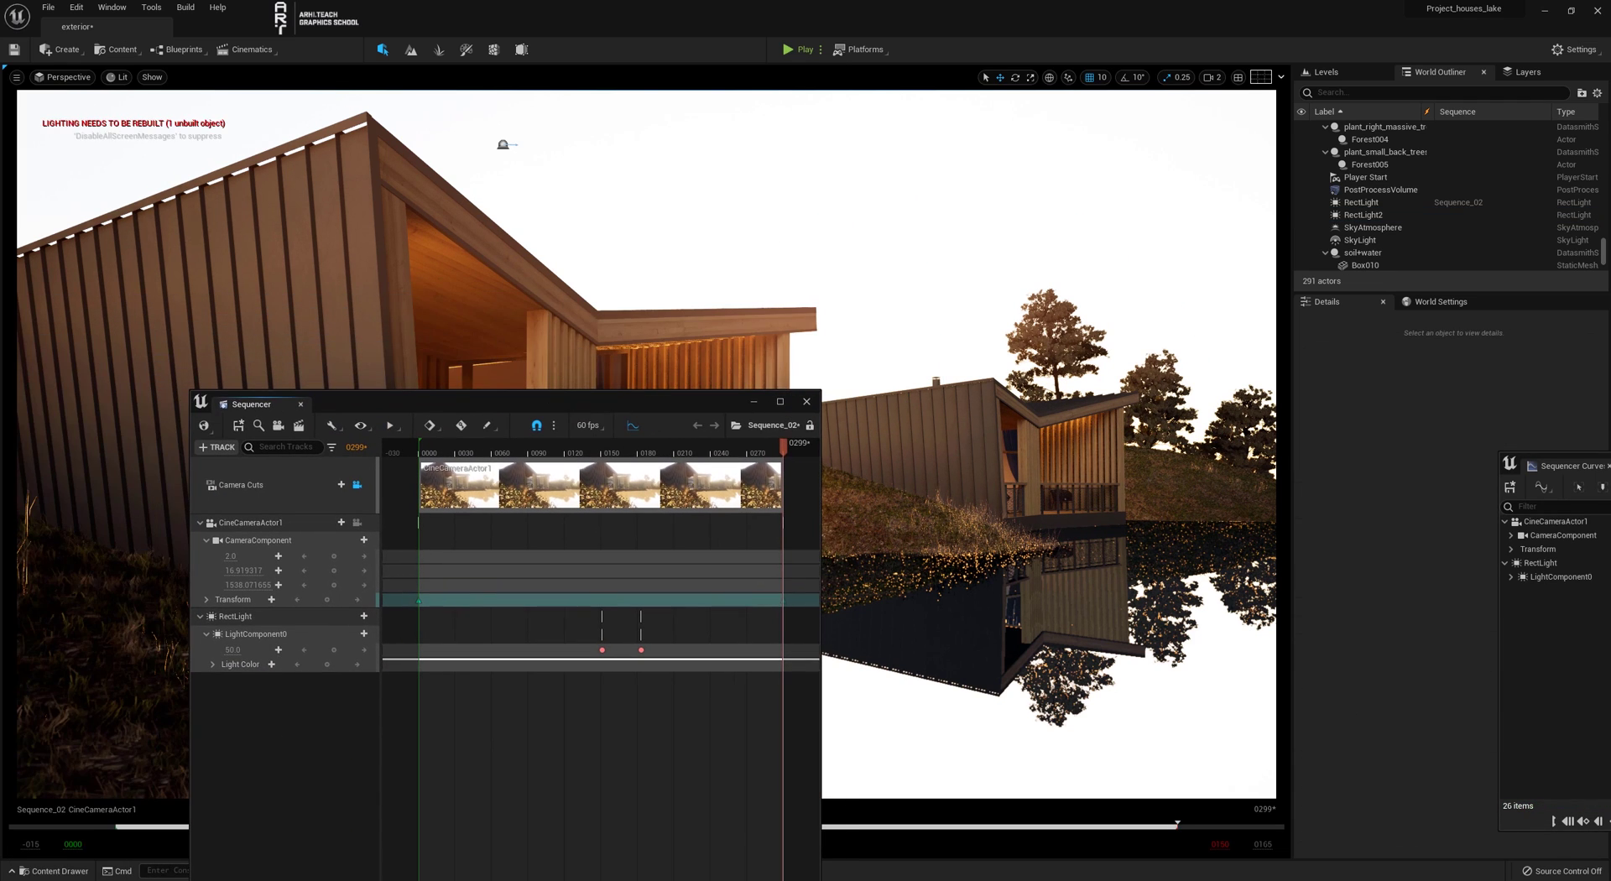
Filter the World Outliner by "lig", add RectLight2 to Sequence_02 as a track, and move the playhead to frame 0.
{"action": "left_click", "coordinate": [1334, 96]}
{"action": "type", "text": "lig"}
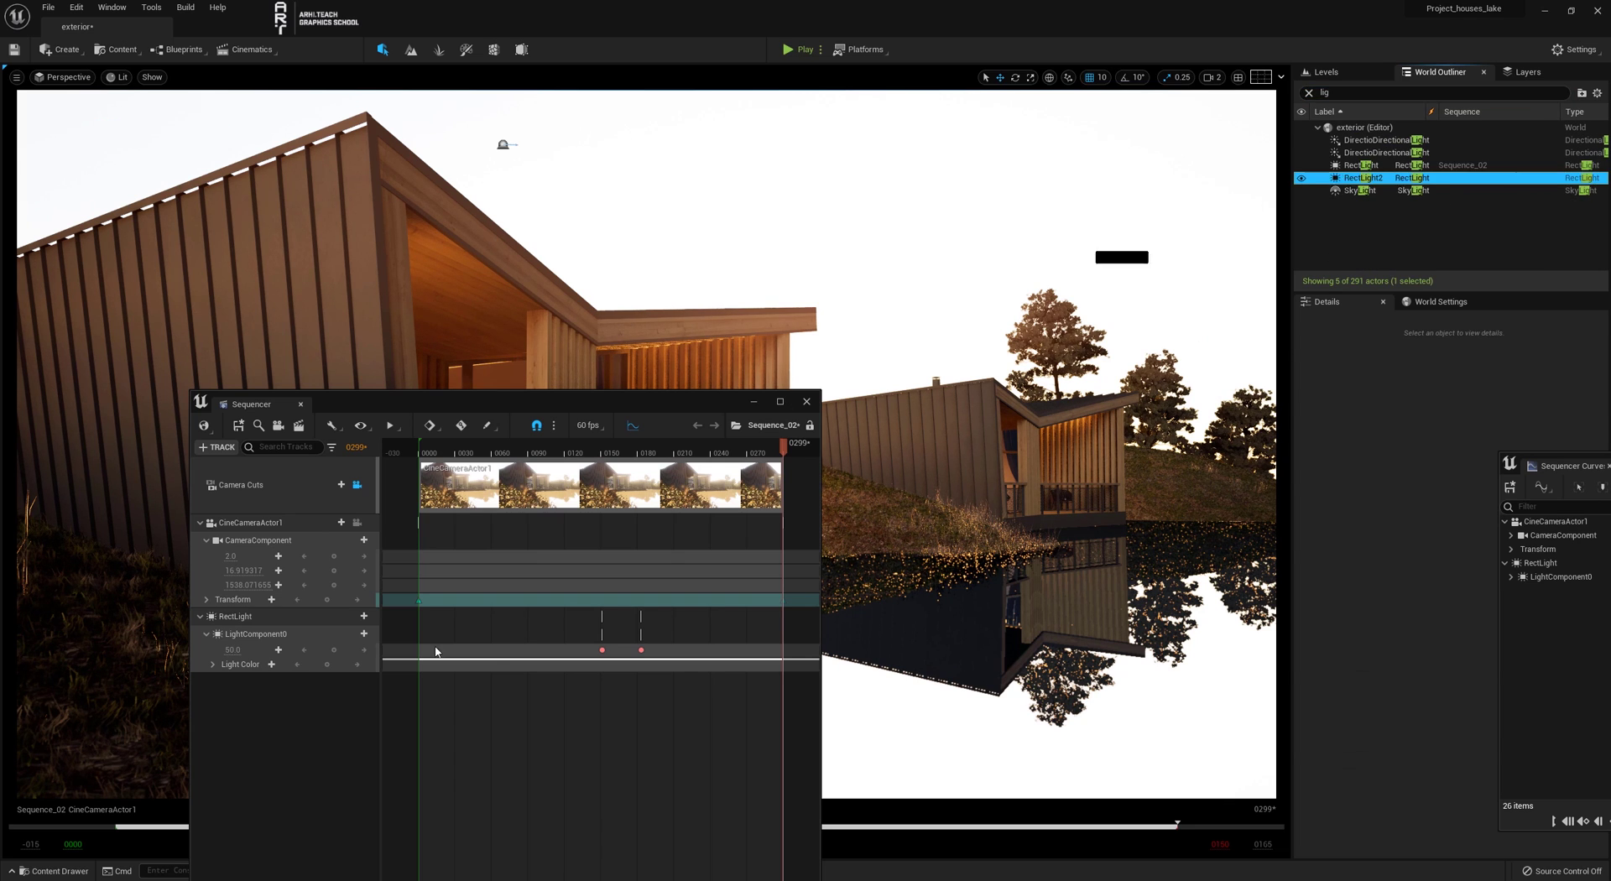
{"action": "left_click_drag", "start_coordinate": [435, 651], "coordinate": [445, 722]}
{"action": "left_click_drag", "start_coordinate": [228, 708], "coordinate": [249, 696]}
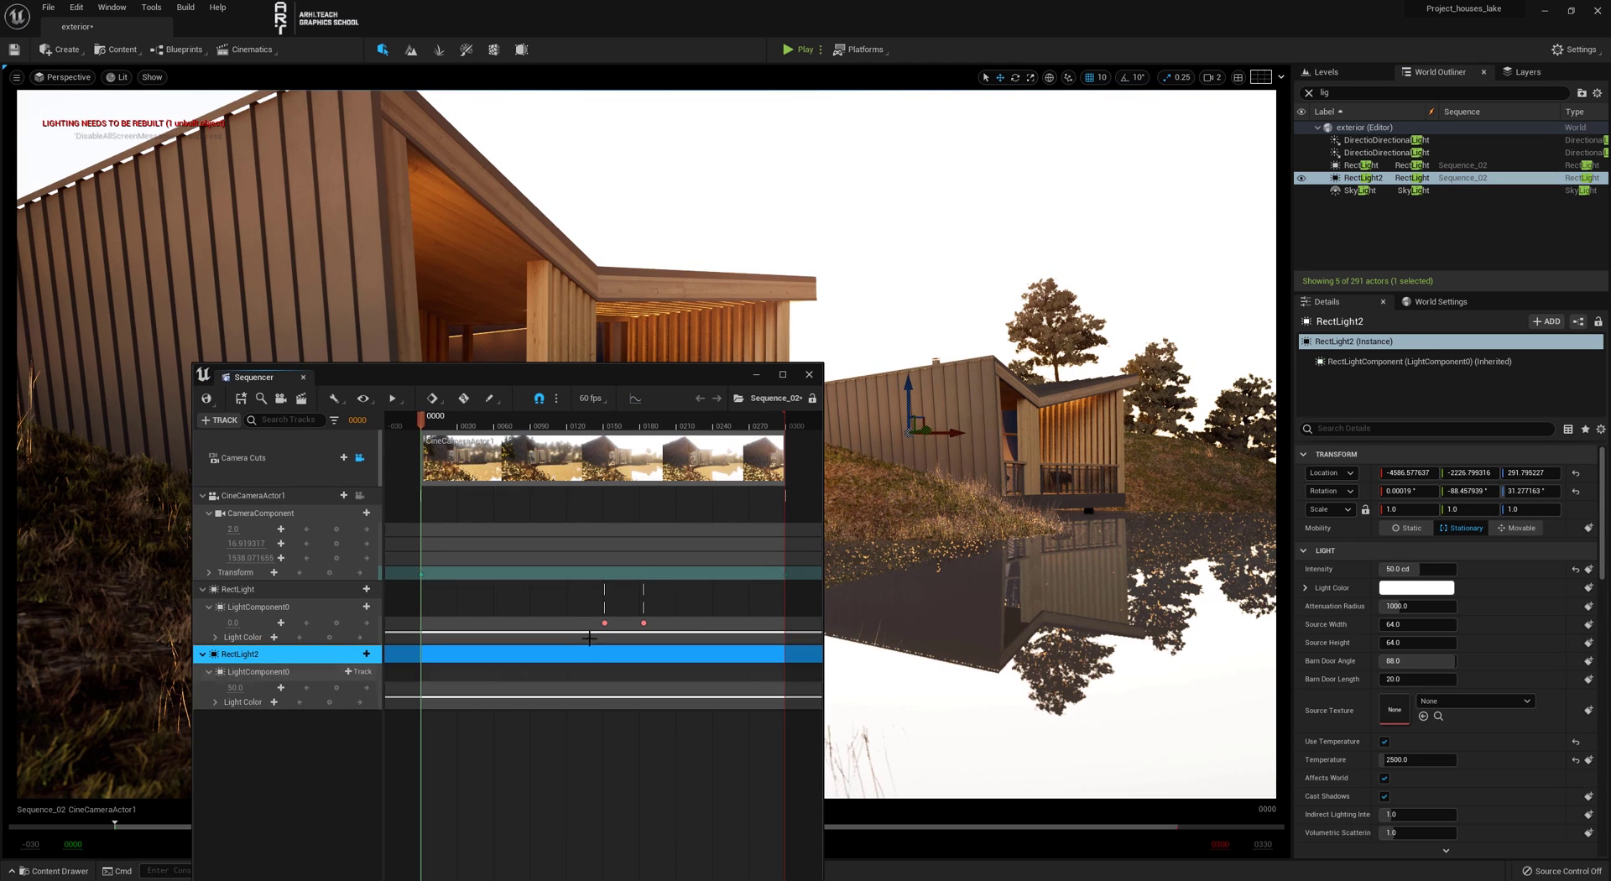
Copy the RectLight's two intensity keyframes at frames 151 and 183.
{"action": "left_click", "coordinate": [604, 622]}
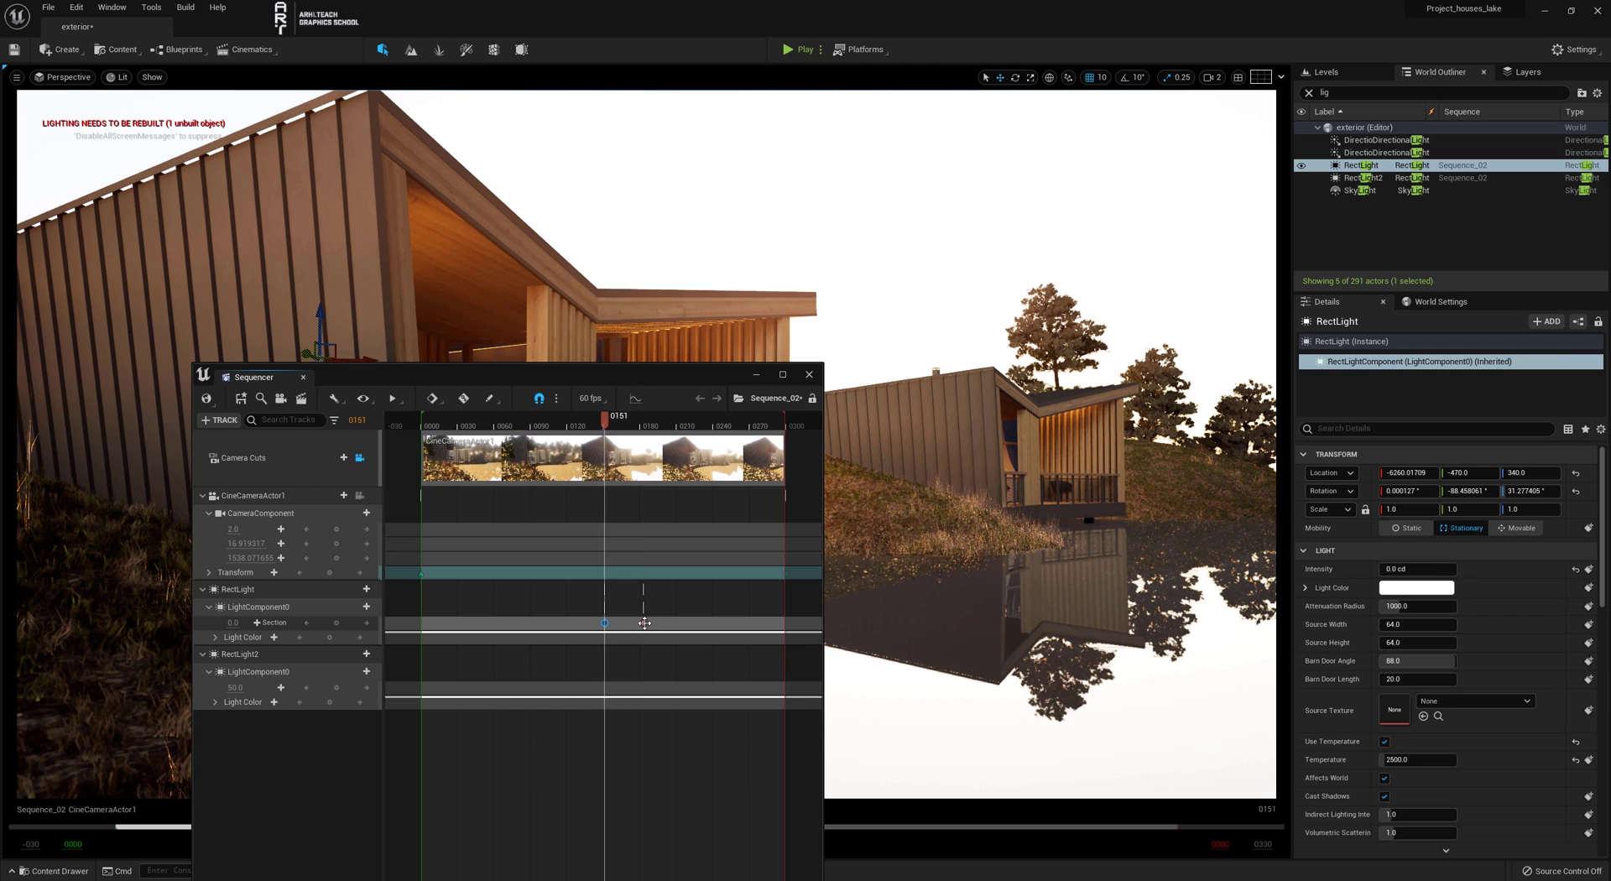
{"action": "left_click", "coordinate": [645, 622]}
{"action": "right_click", "coordinate": [644, 623]}
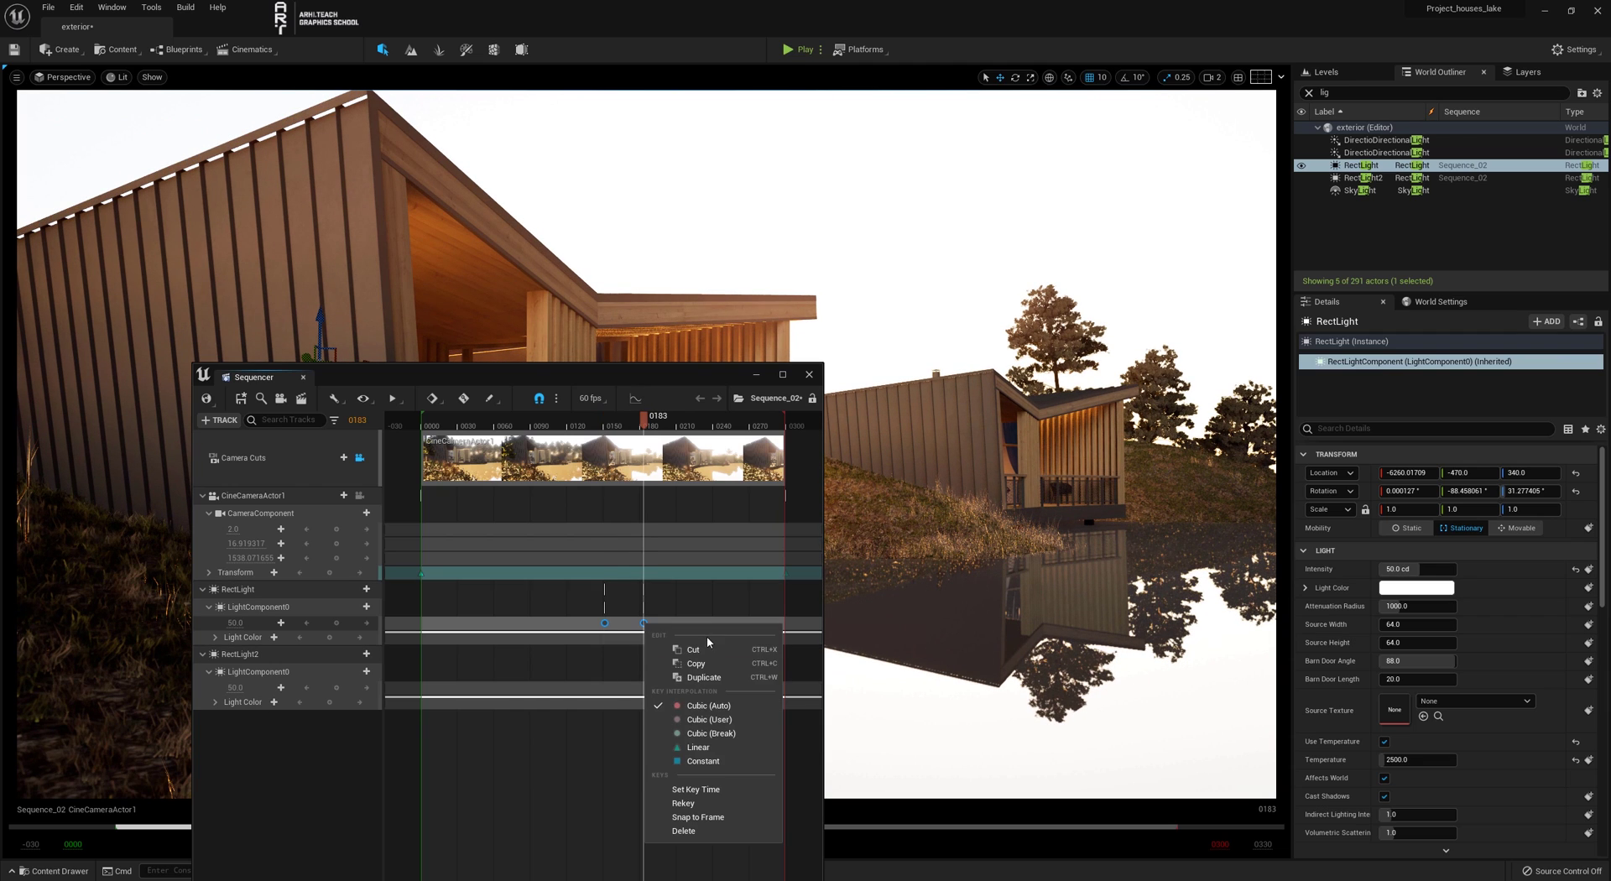
{"action": "left_click", "coordinate": [701, 672]}
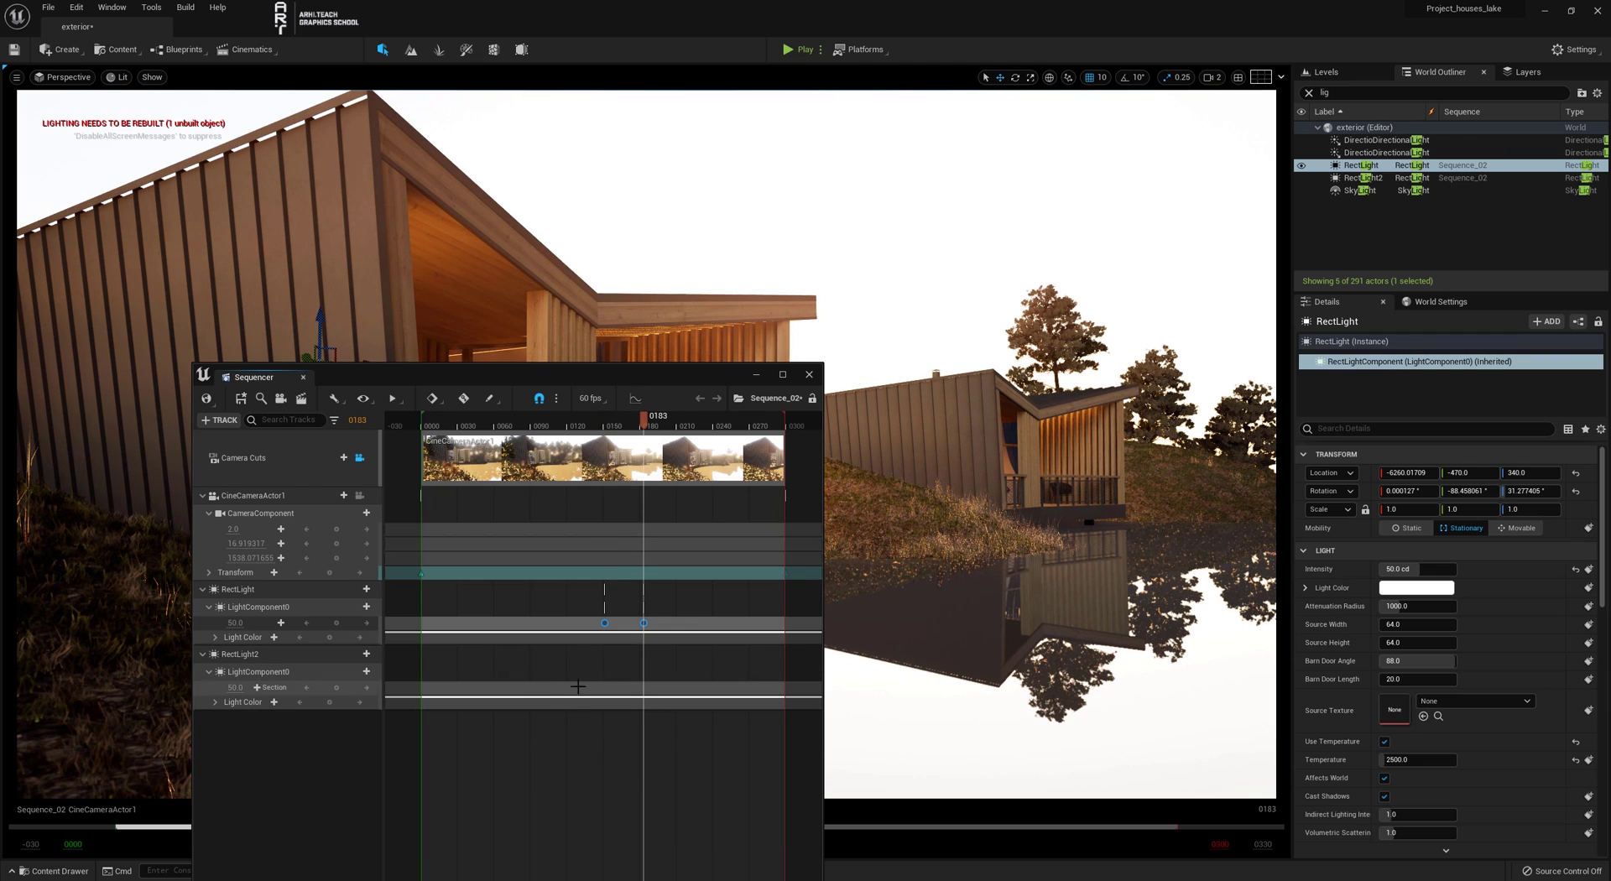
{"action": "left_click", "coordinate": [603, 659]}
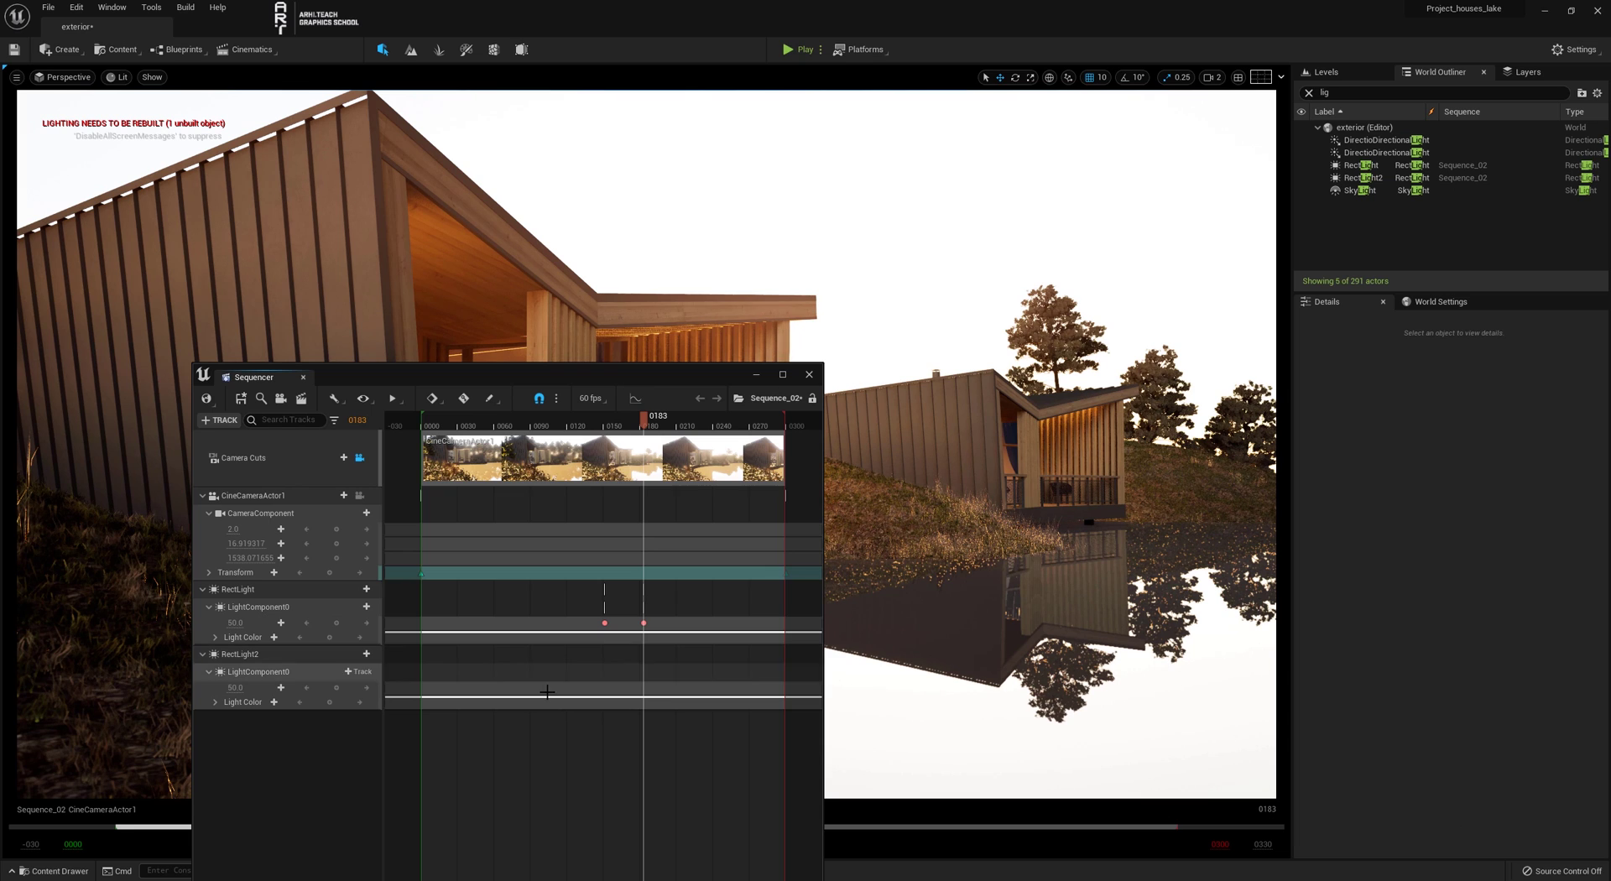
Paste the keyframes onto RectLight2's intensity track at frame 183 and shift them to start at about frame 200.
{"action": "right_click", "coordinate": [515, 690]}
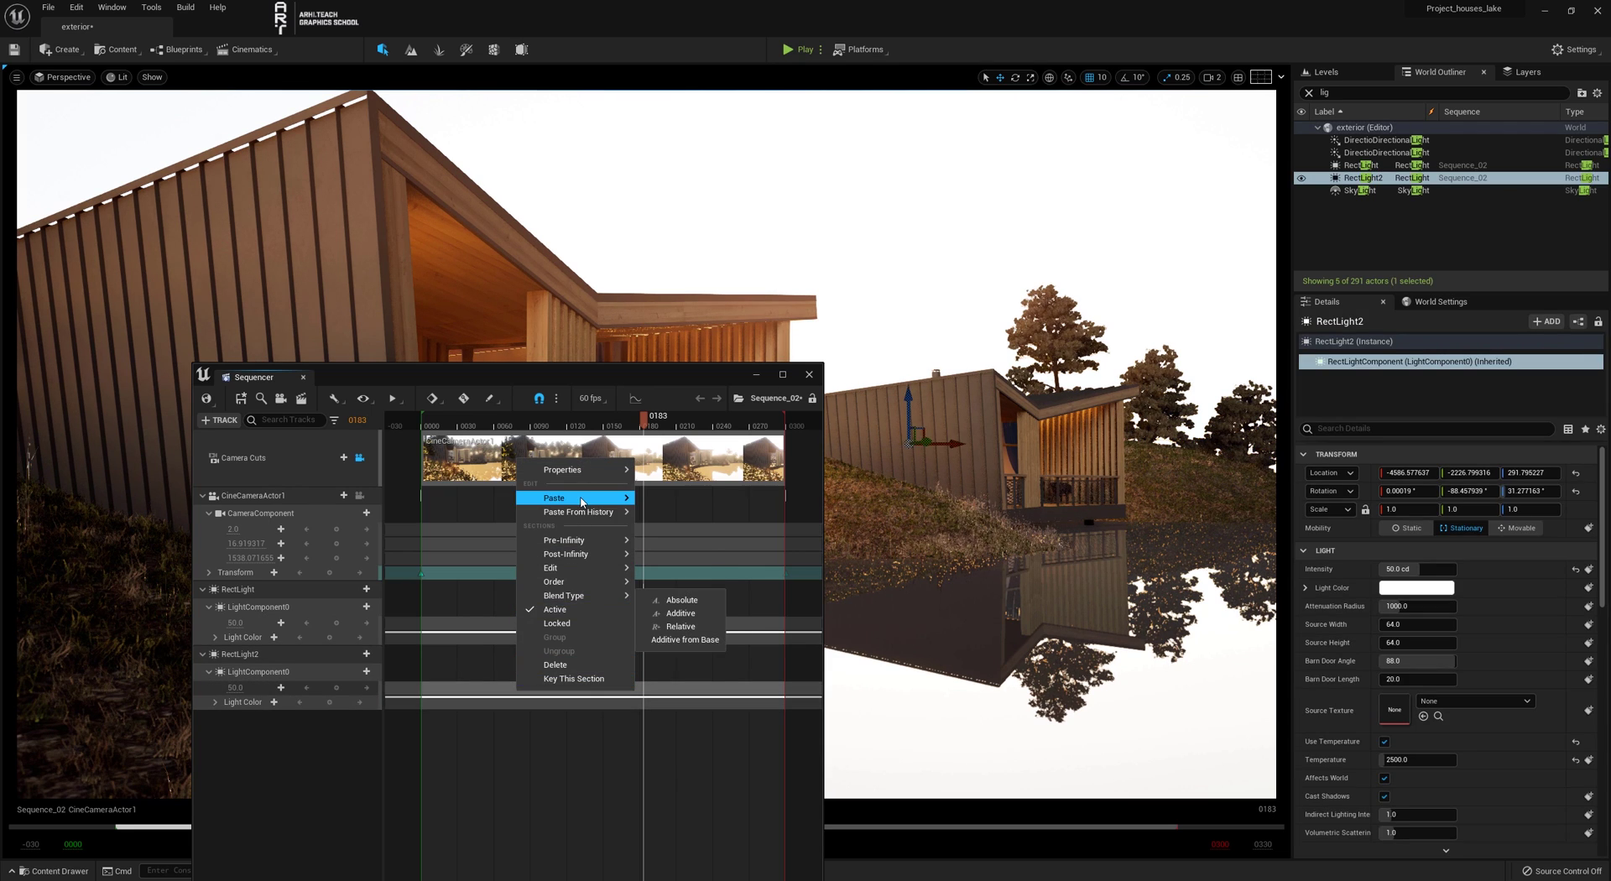
{"action": "mouse_move", "coordinate": [581, 501]}
{"action": "left_click", "coordinate": [671, 513]}
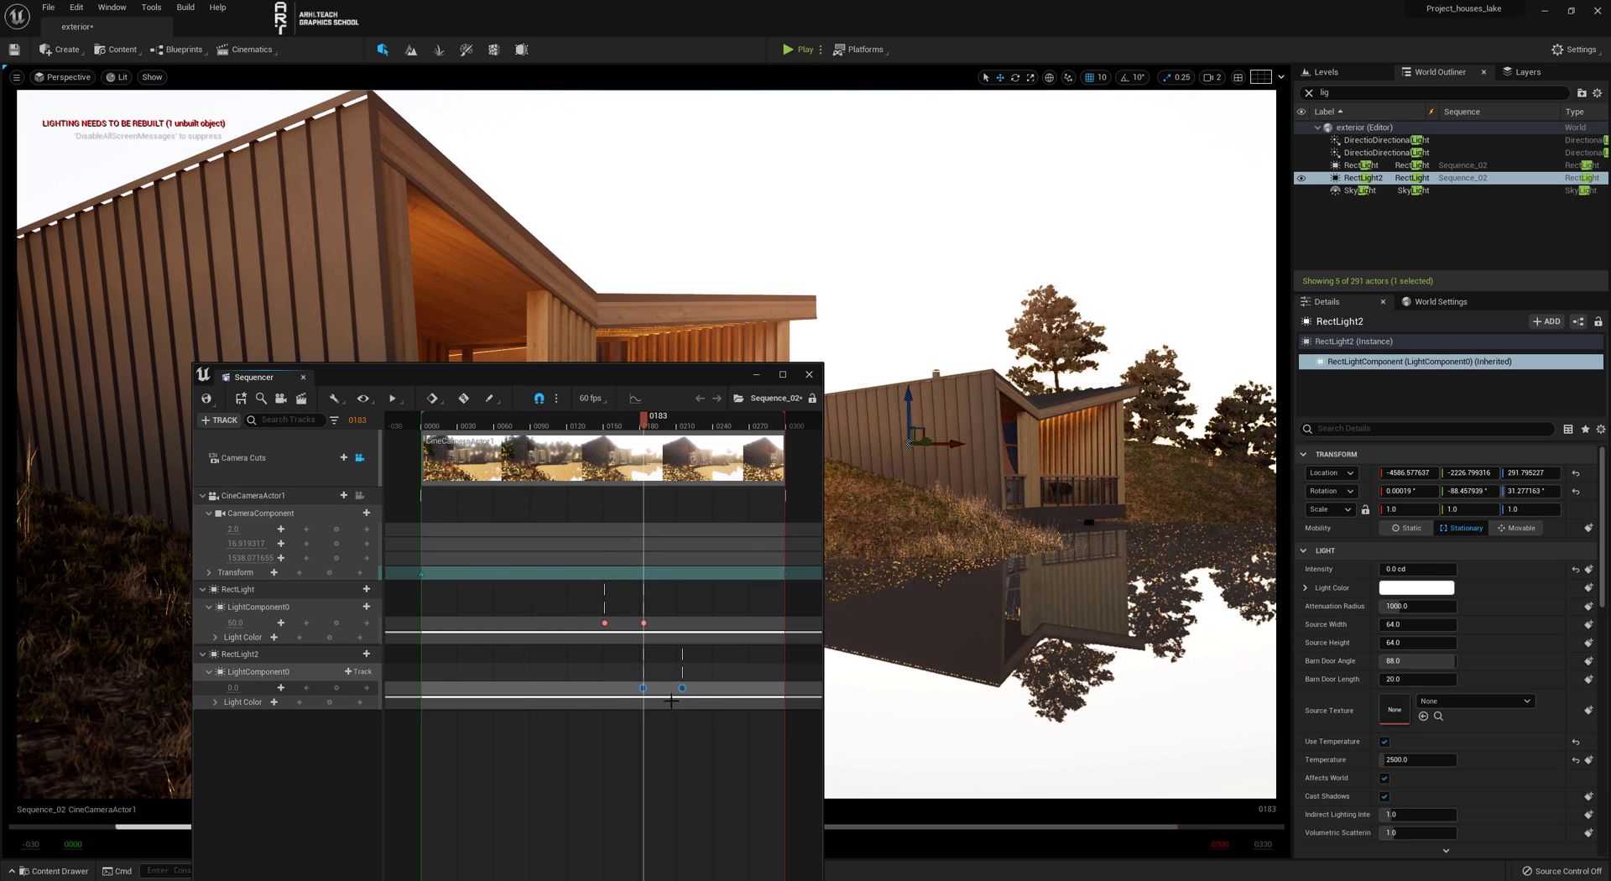
{"action": "left_click_drag", "start_coordinate": [683, 687], "coordinate": [703, 687]}
Play the sequence twice from about frame 127 to check how both rect lights switch on.
{"action": "left_click_drag", "start_coordinate": [580, 425], "coordinate": [576, 424]}
{"action": "left_click_drag", "start_coordinate": [614, 375], "coordinate": [573, 563]}
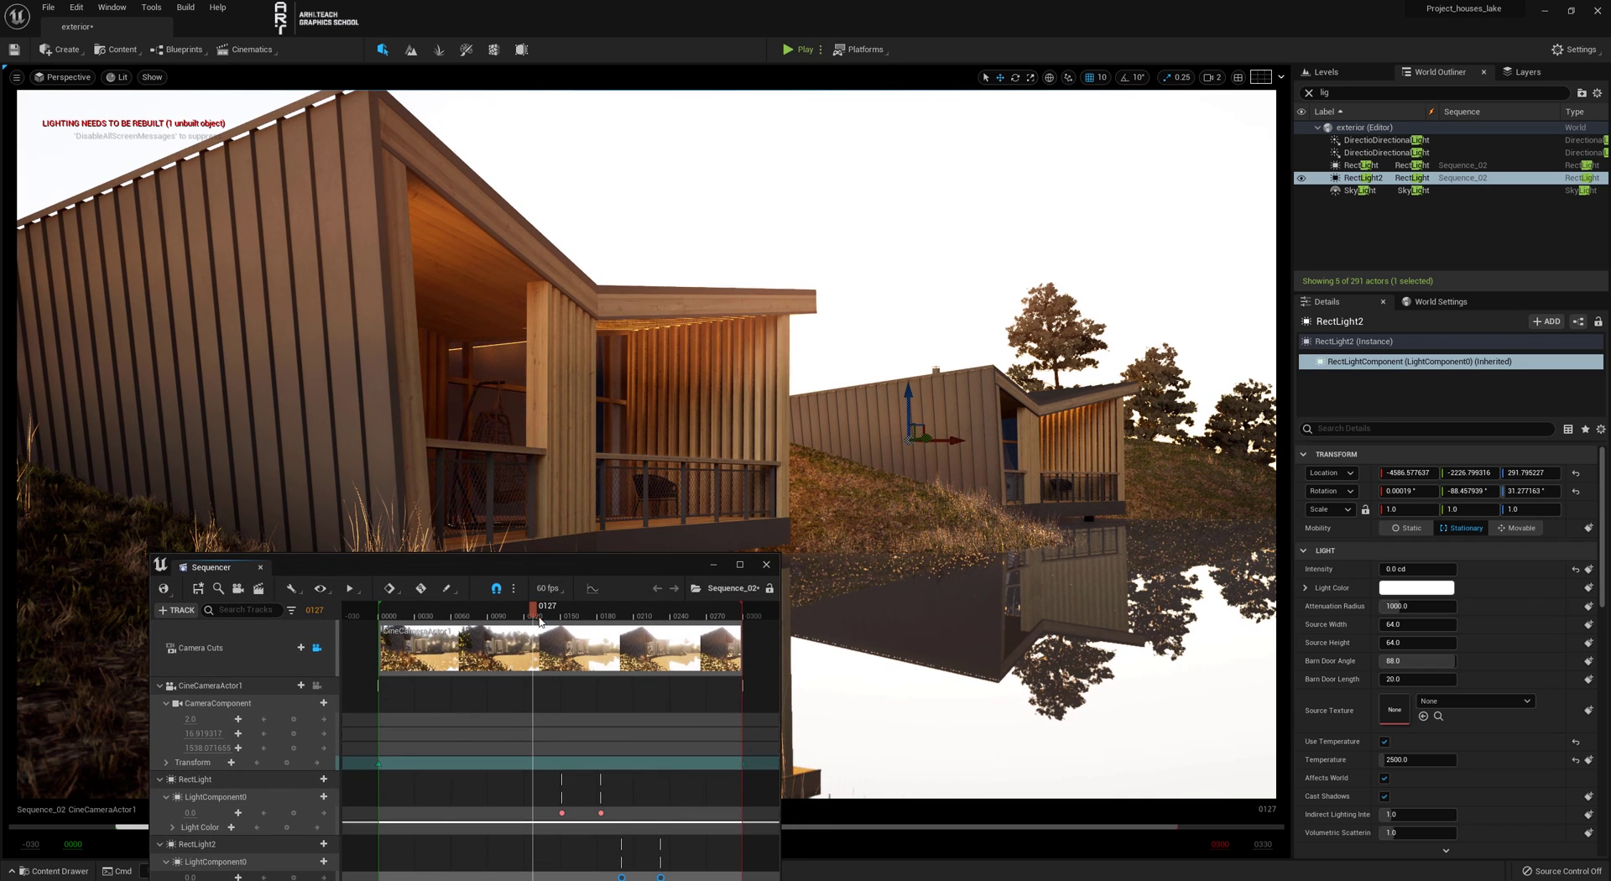
{"action": "key", "text": "space"}
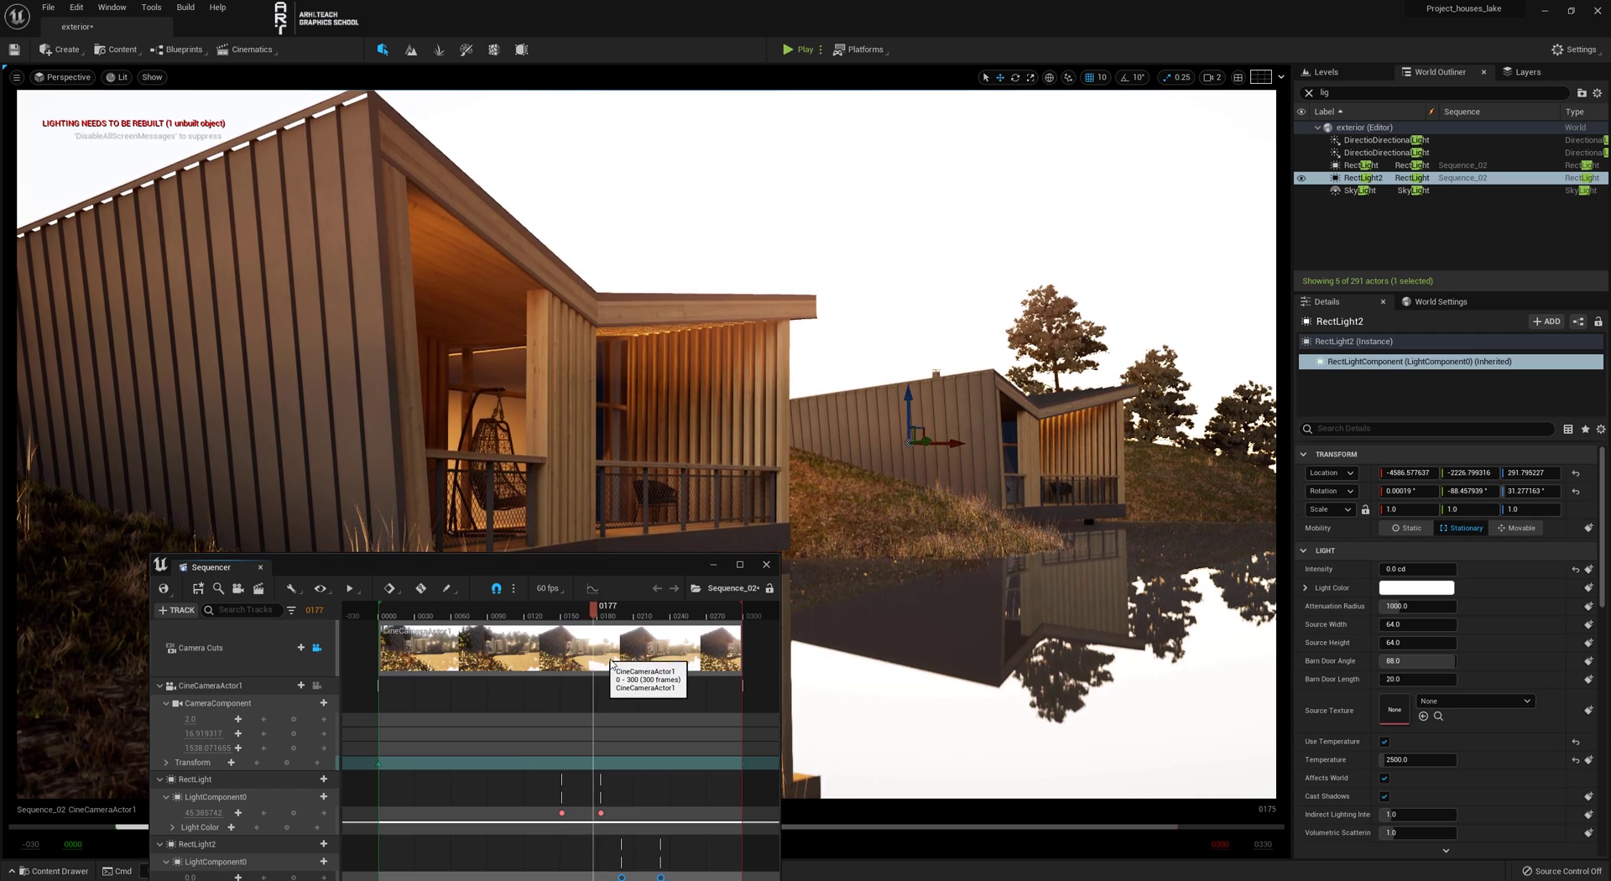
{"action": "key", "text": "space"}
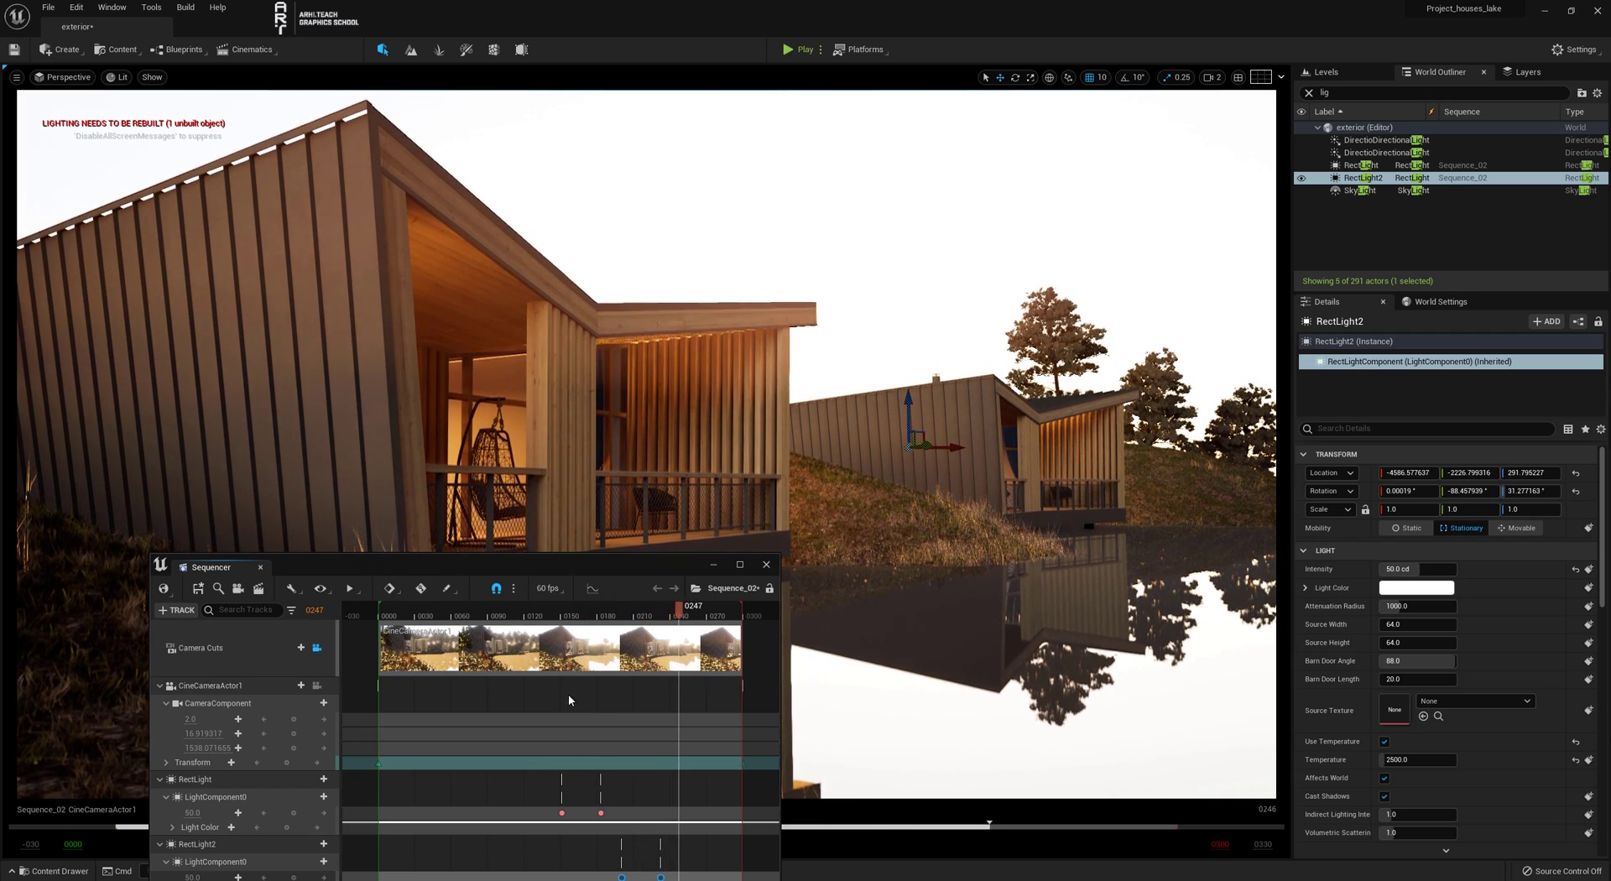
{"action": "left_click", "coordinate": [533, 611]}
{"action": "key", "text": "space"}
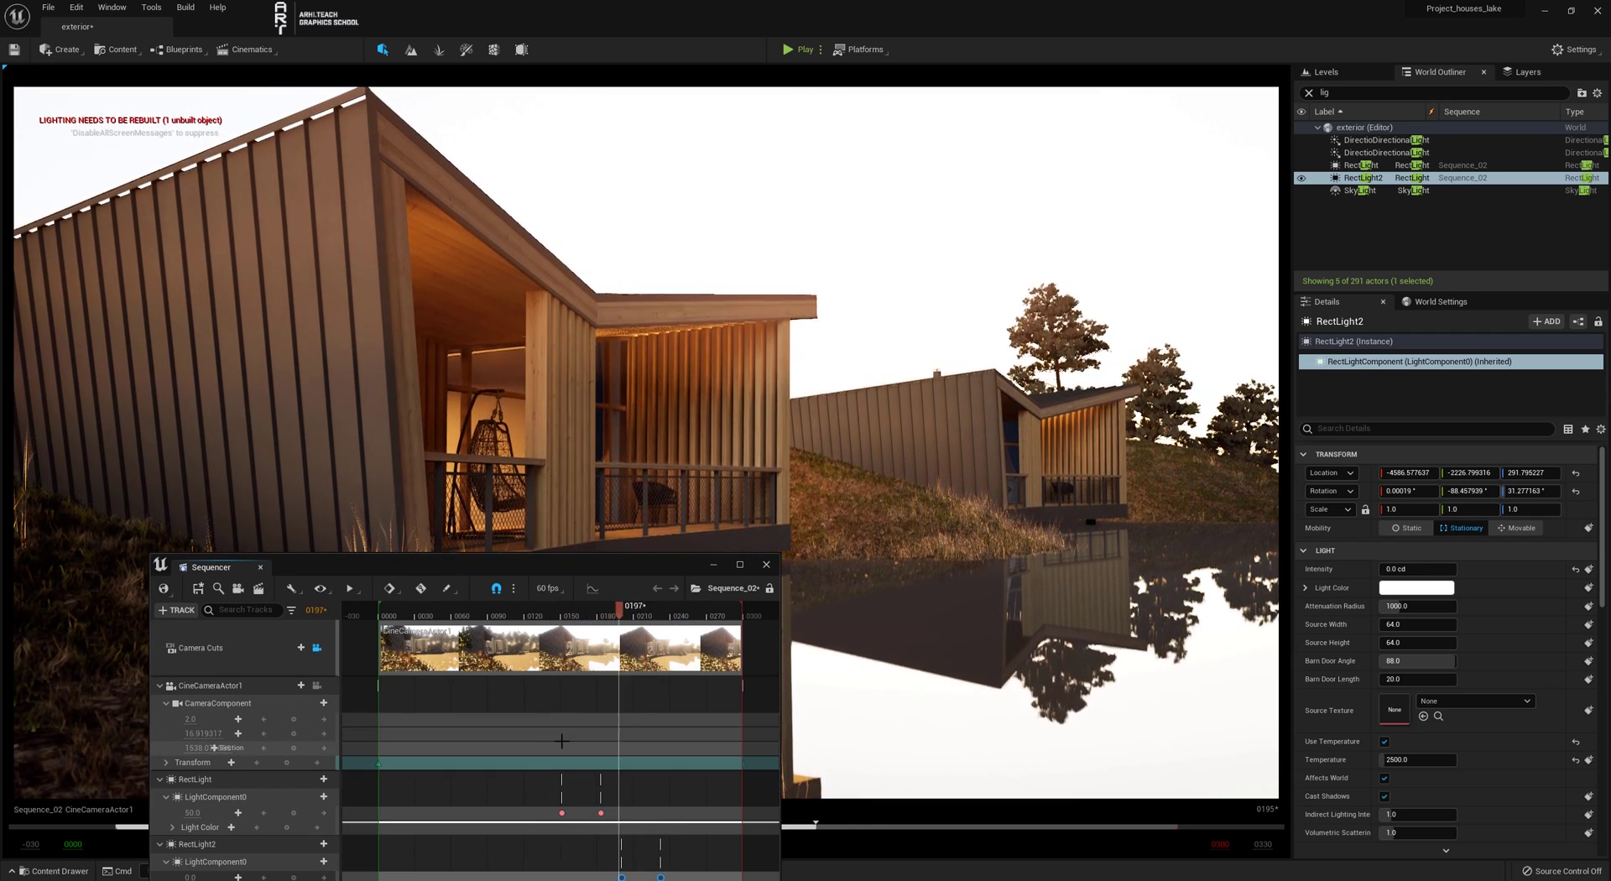
{"action": "key", "text": "space"}
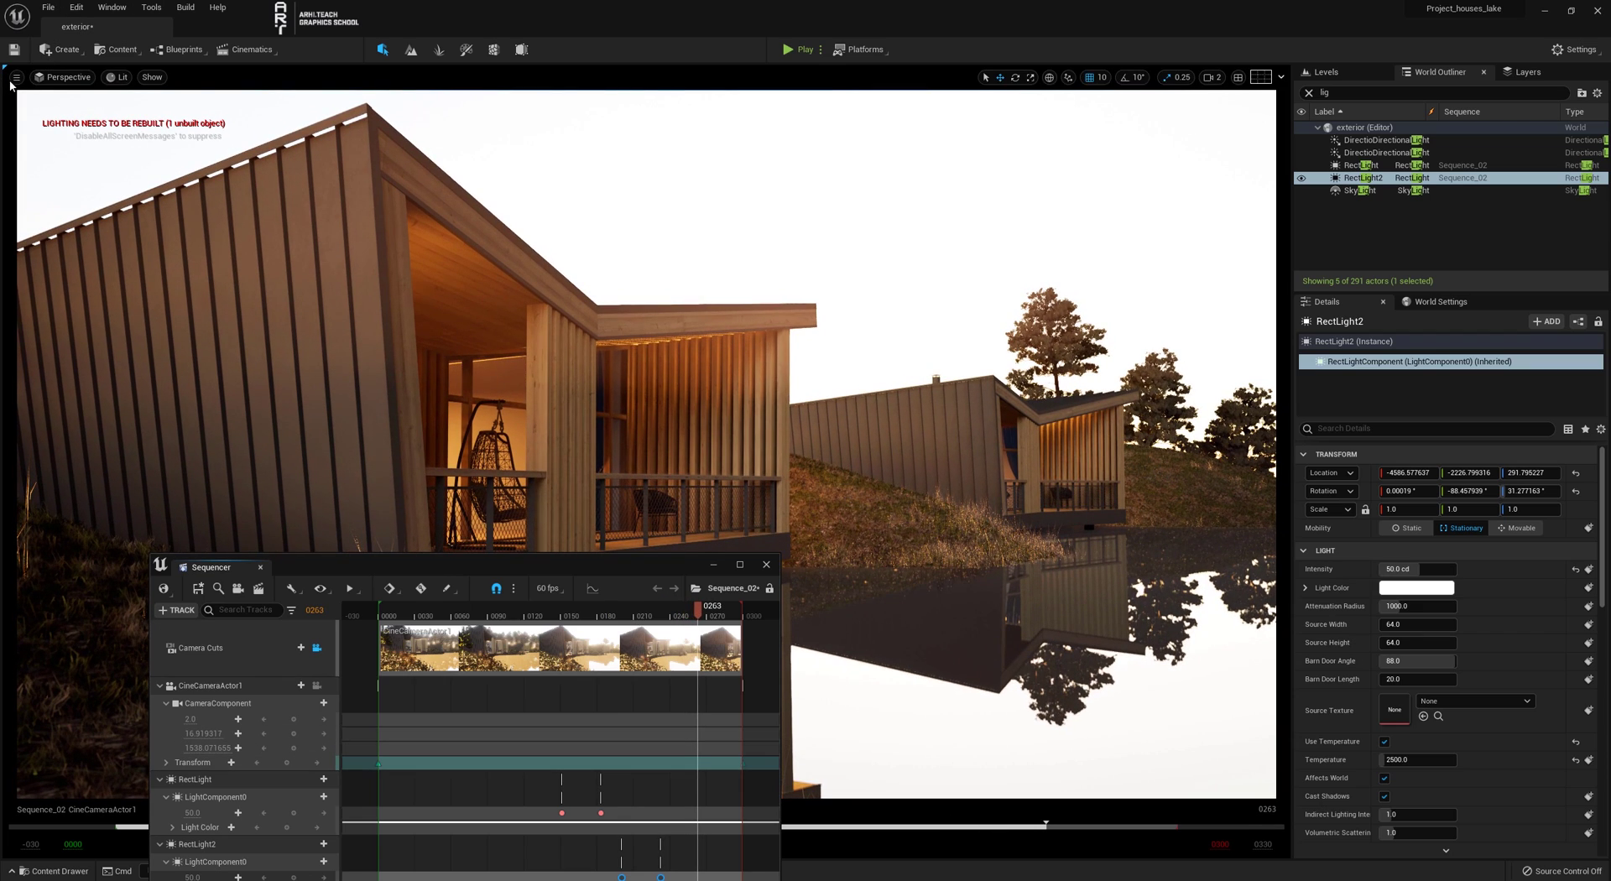
Close Sequence_02, duplicate the Sequence_01 level sequence in the project content, and open the copy.
{"action": "left_click_drag", "start_coordinate": [663, 572], "coordinate": [1321, 290]}
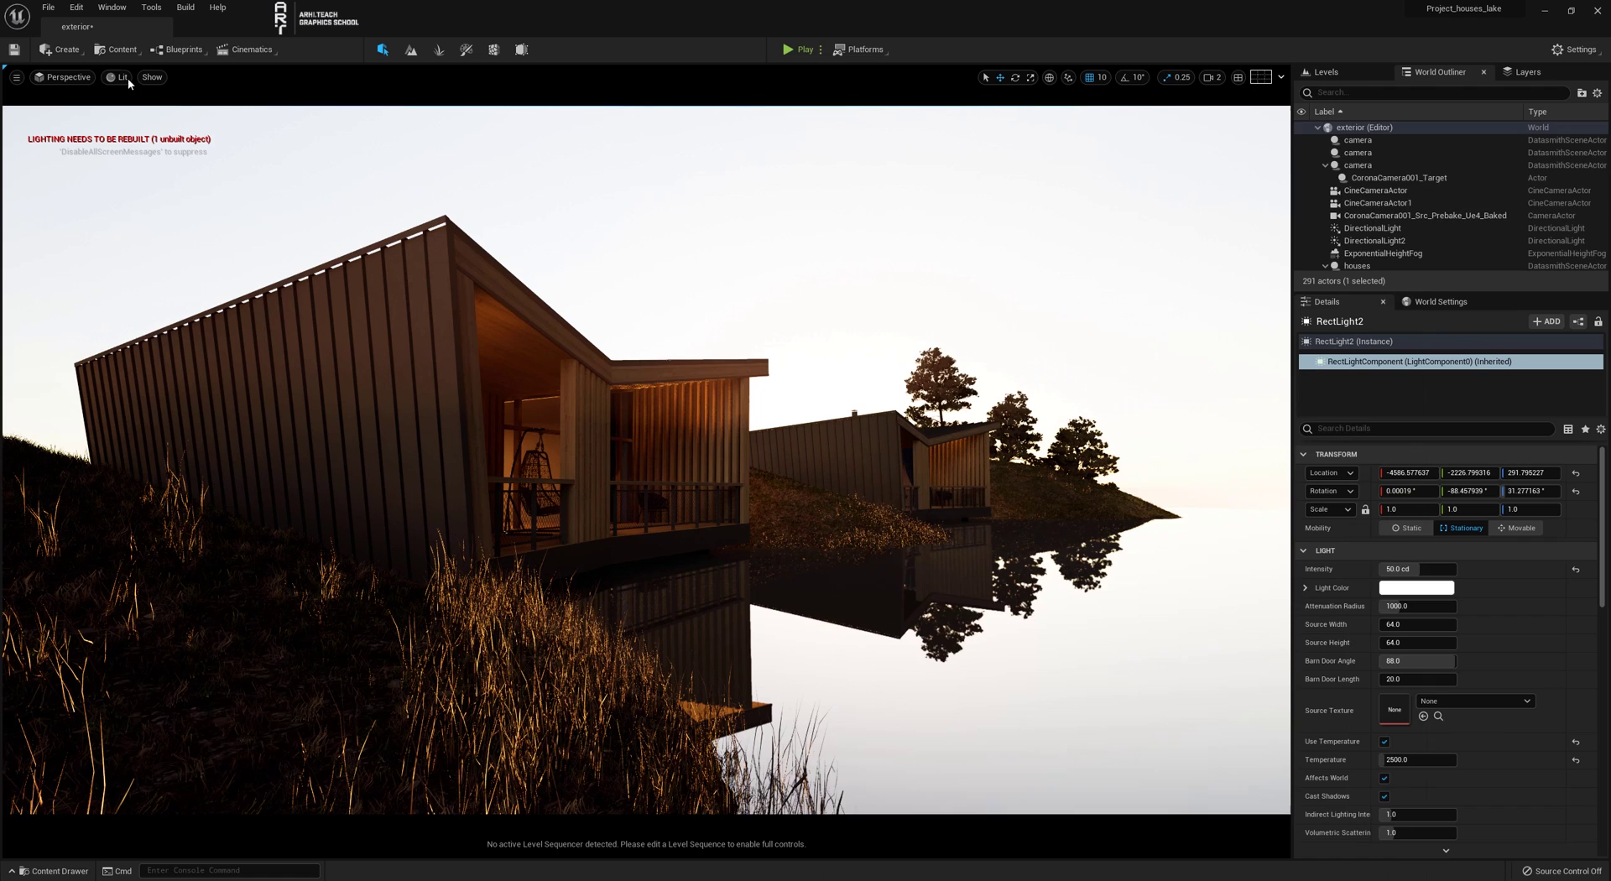
{"action": "left_click", "coordinate": [12, 873]}
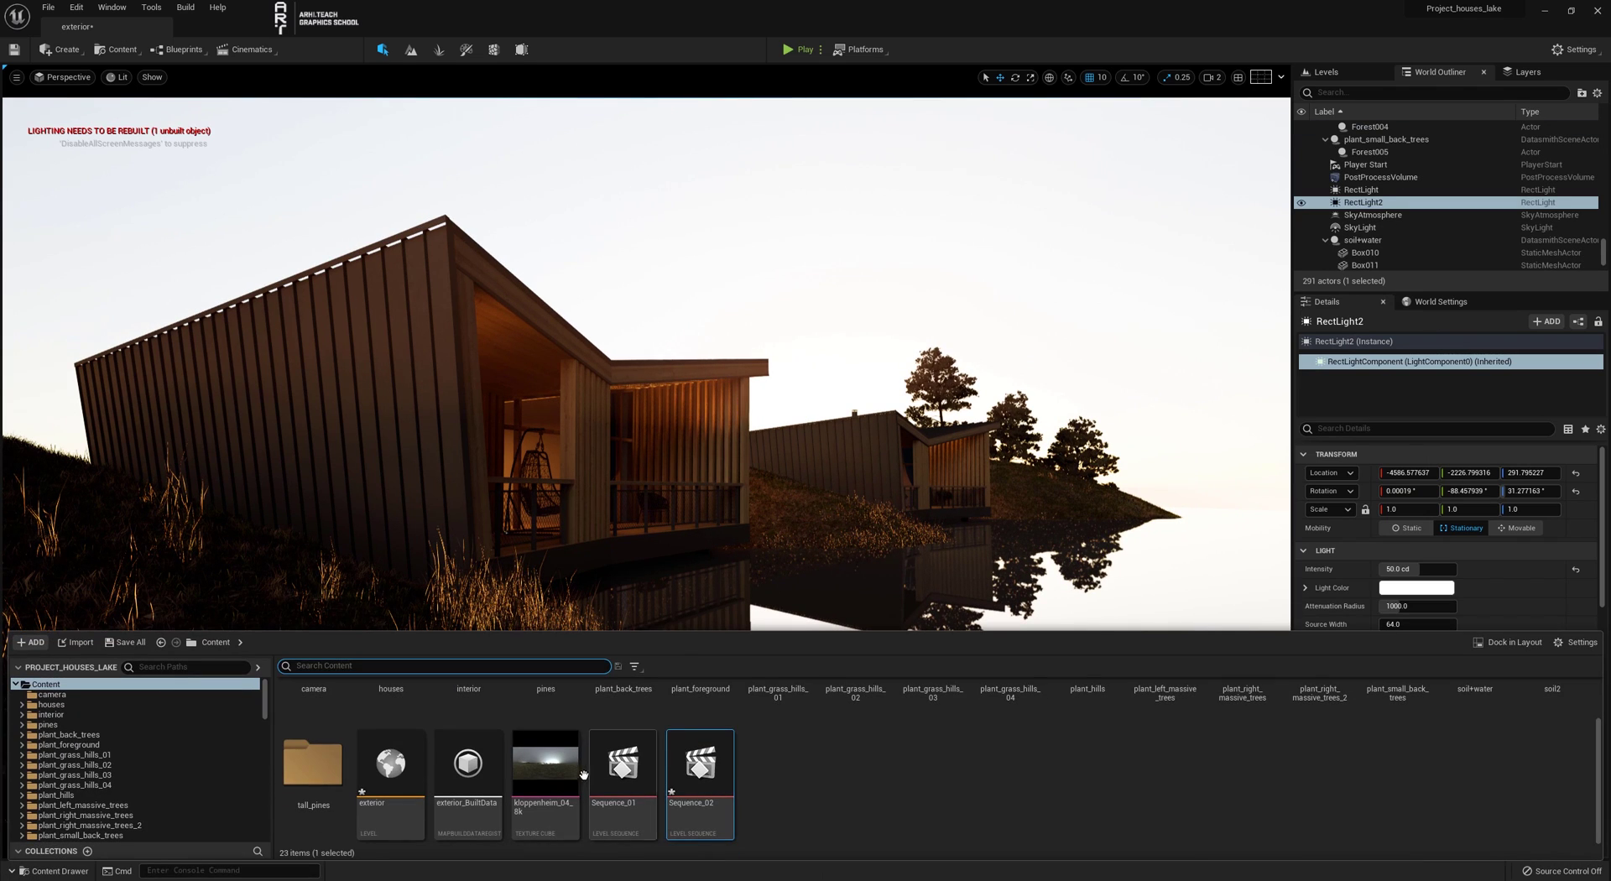
{"action": "right_click", "coordinate": [638, 771]}
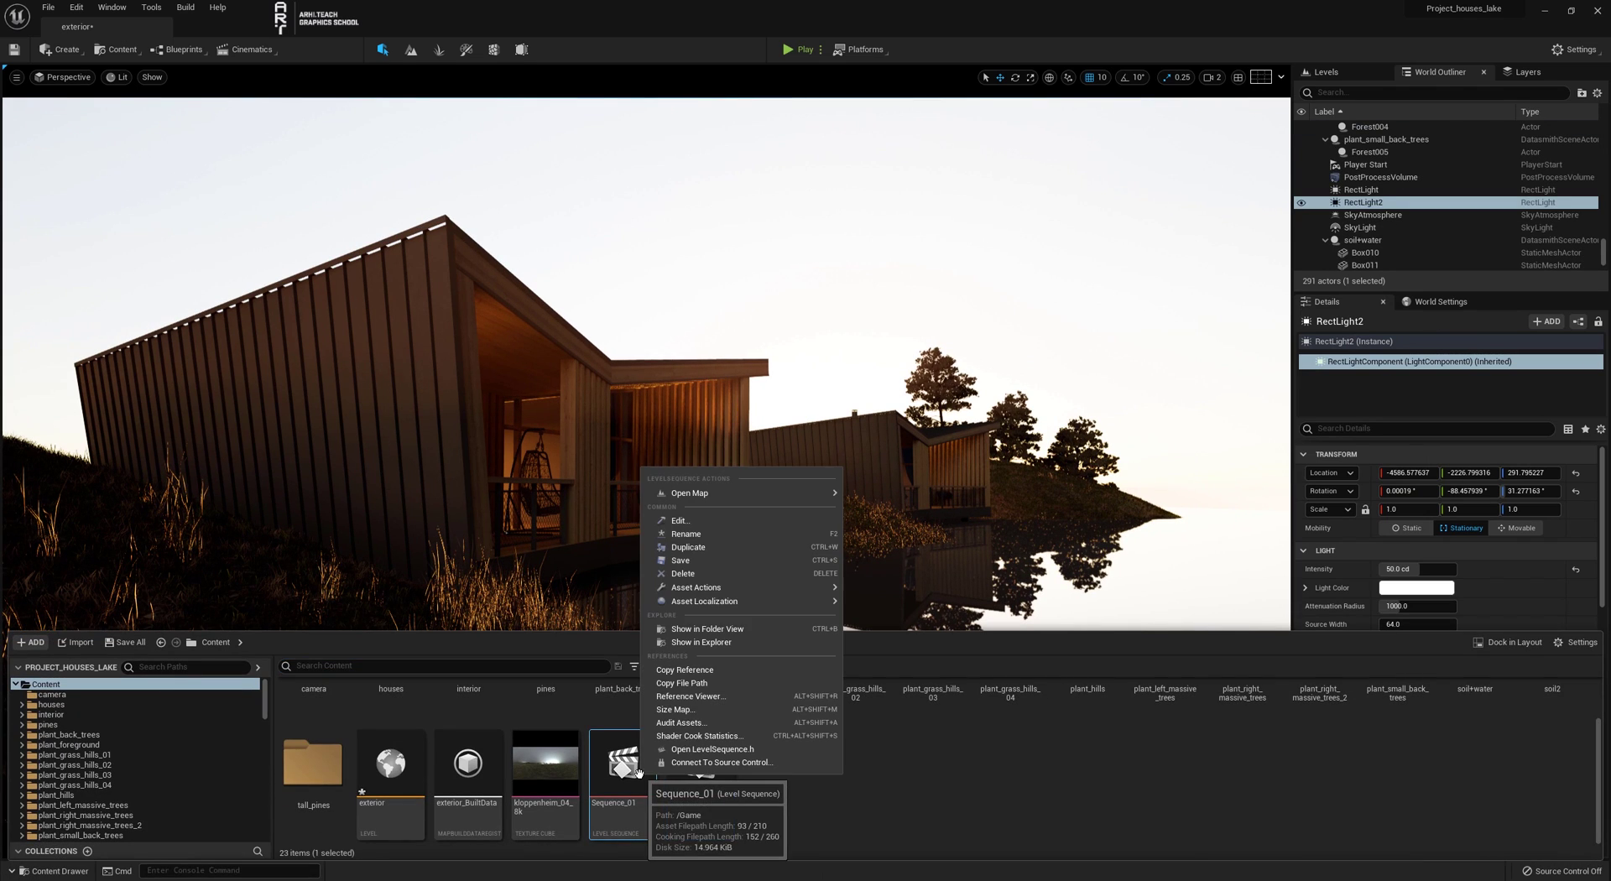
{"action": "left_click", "coordinate": [688, 546]}
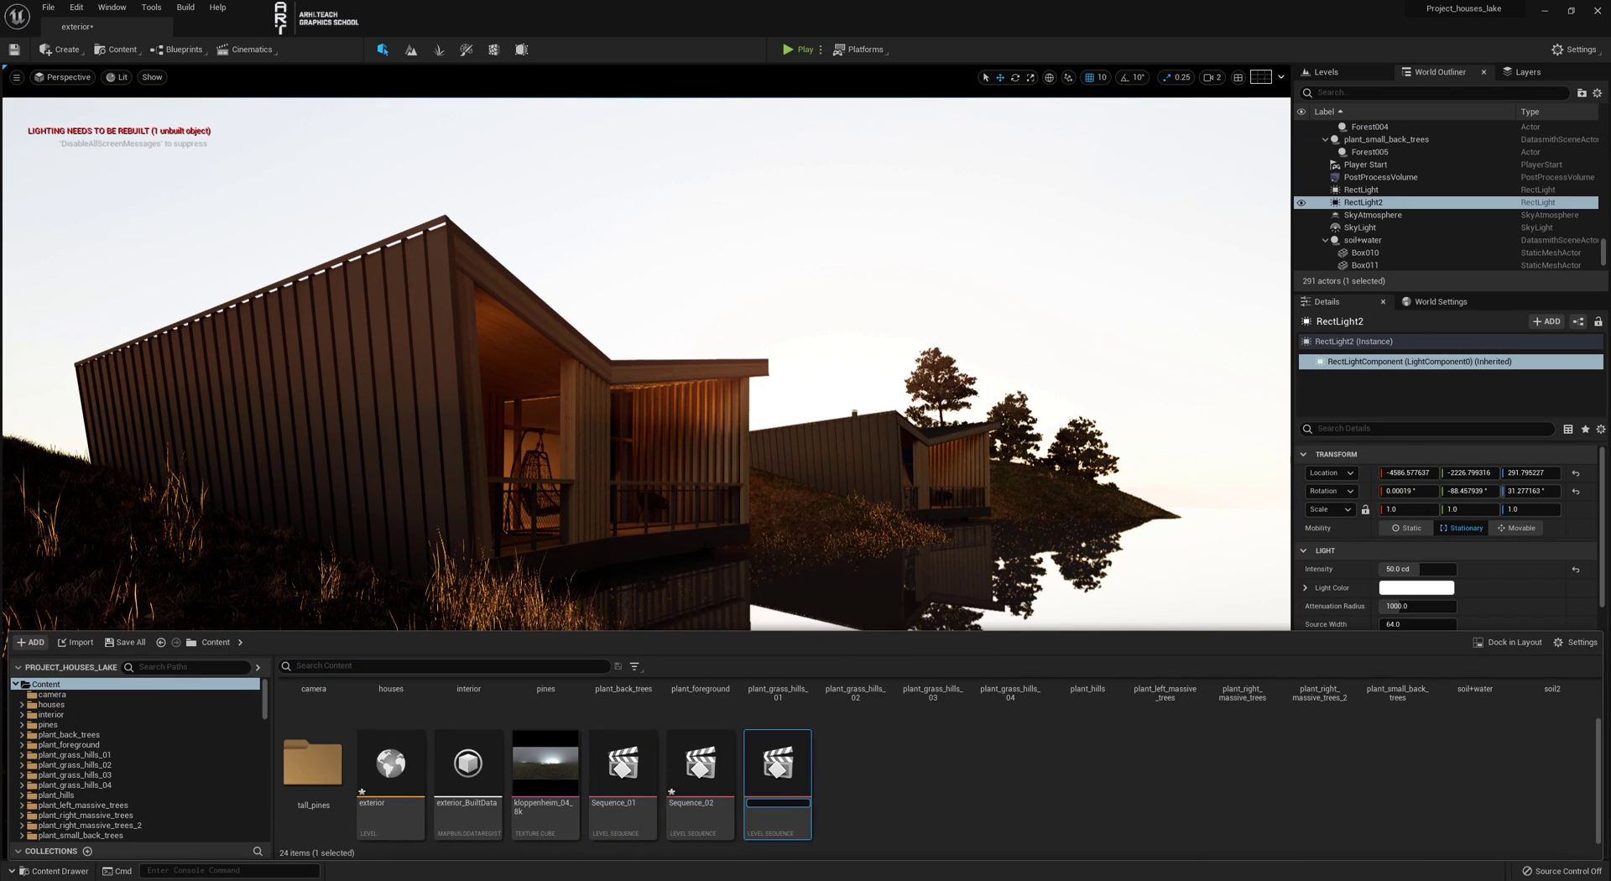
{"action": "key", "text": "Return"}
{"action": "double_click", "coordinate": [792, 776]}
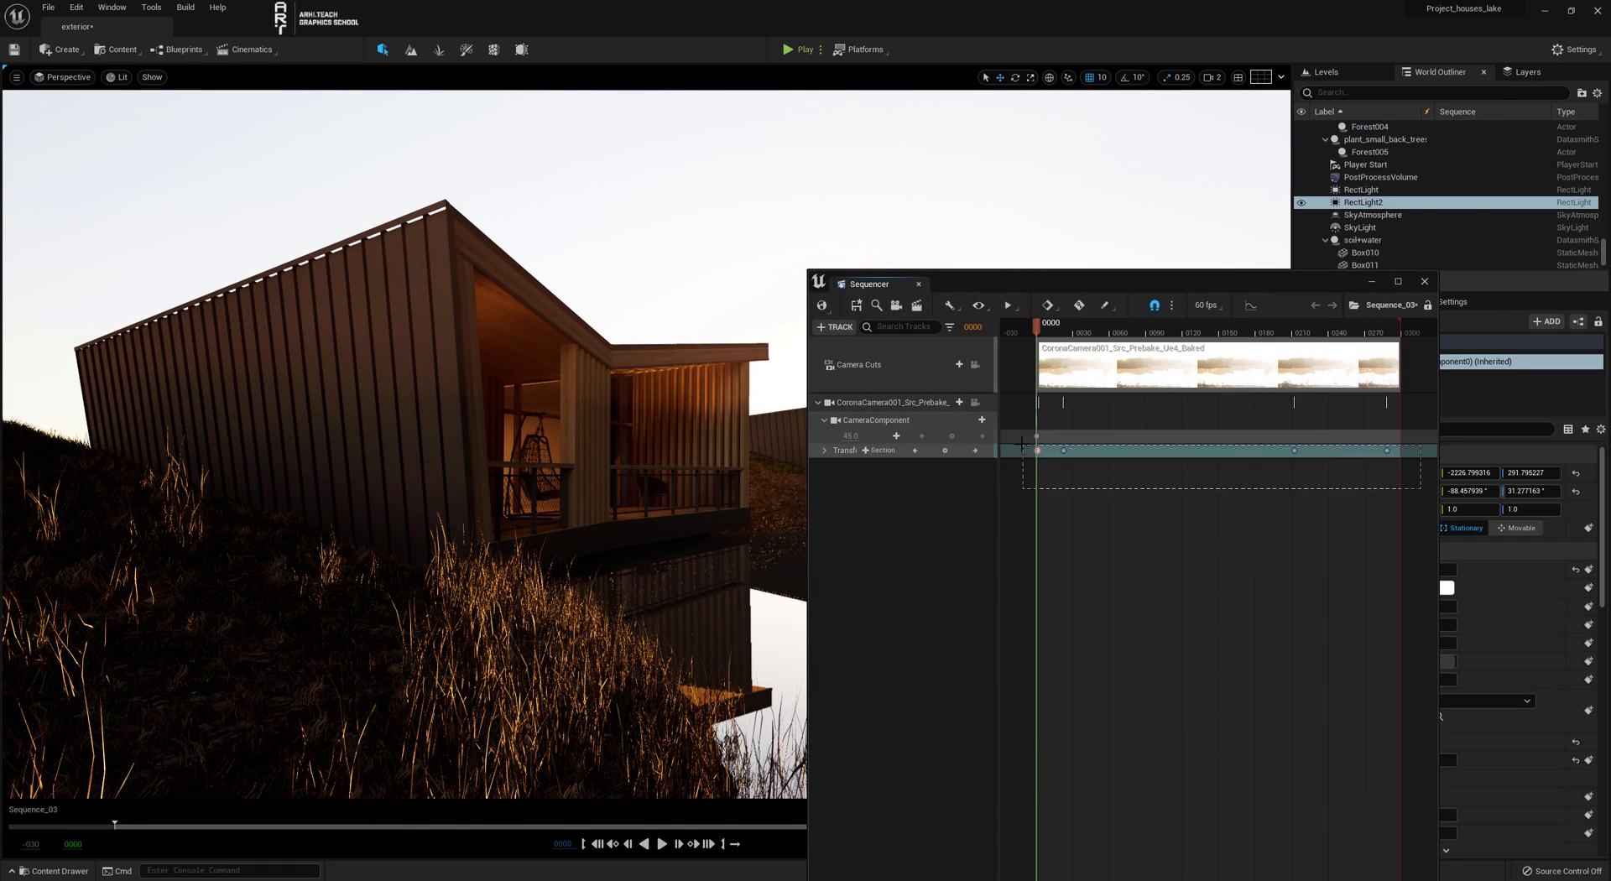
Clear the camera's Transform keyframes and preview frame 56 through the Camera Cuts camera.
{"action": "left_click", "coordinate": [975, 364]}
{"action": "left_click_drag", "start_coordinate": [1041, 335], "coordinate": [1104, 353]}
{"action": "left_click_drag", "start_coordinate": [1070, 287], "coordinate": [798, 456]}
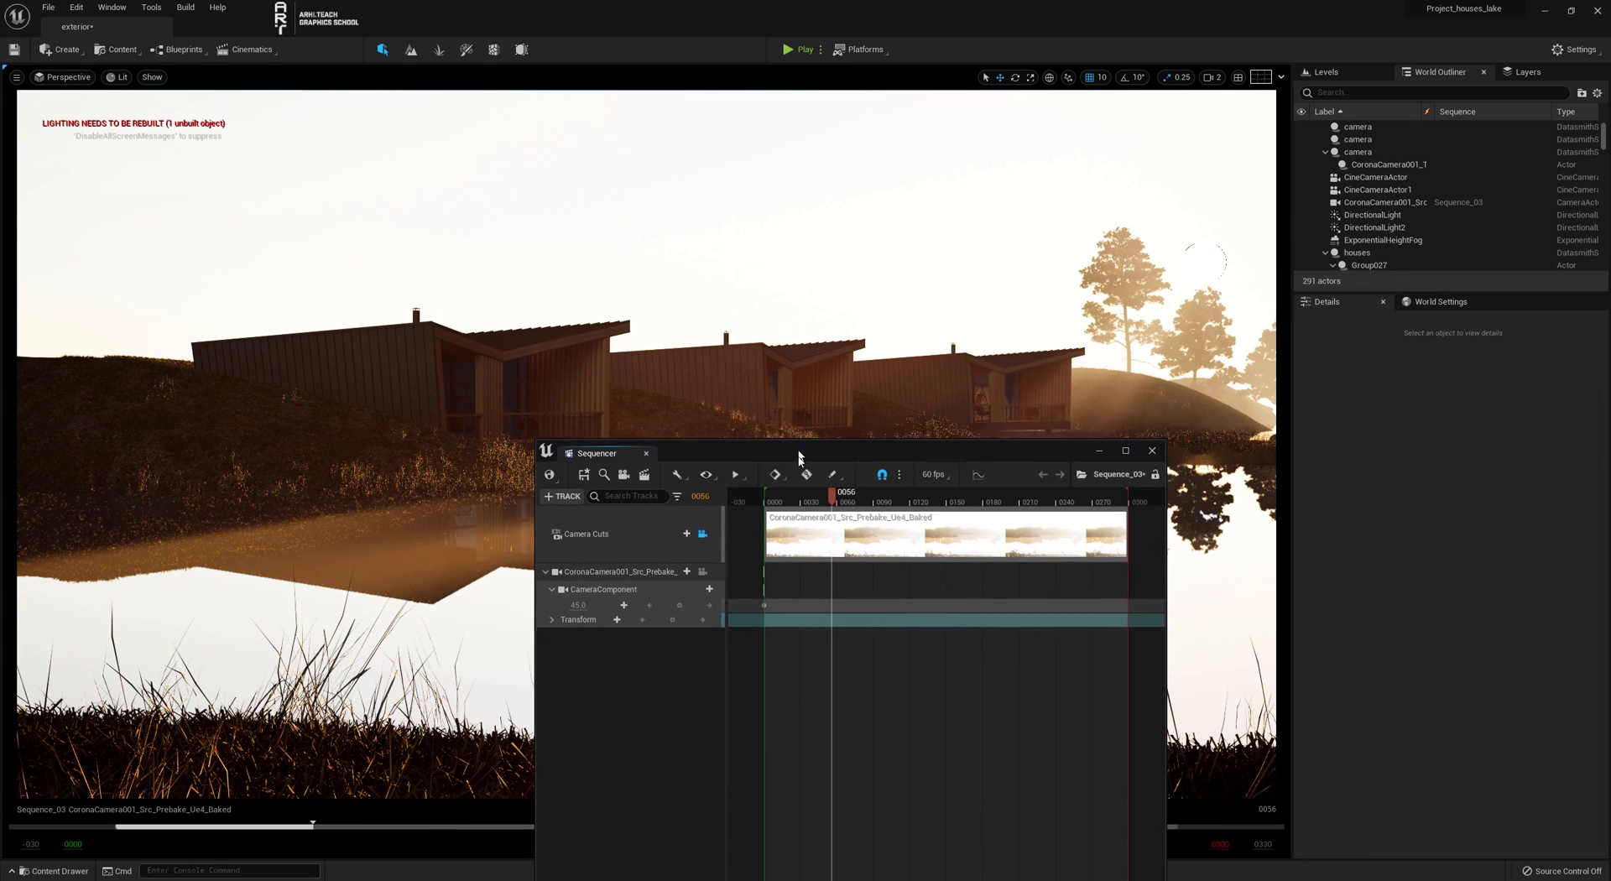
Filter the World Outliner by "direc" and add the 1000 lux DirectionalLight to Sequence_03 as a track.
{"action": "type", "text": "direc"}
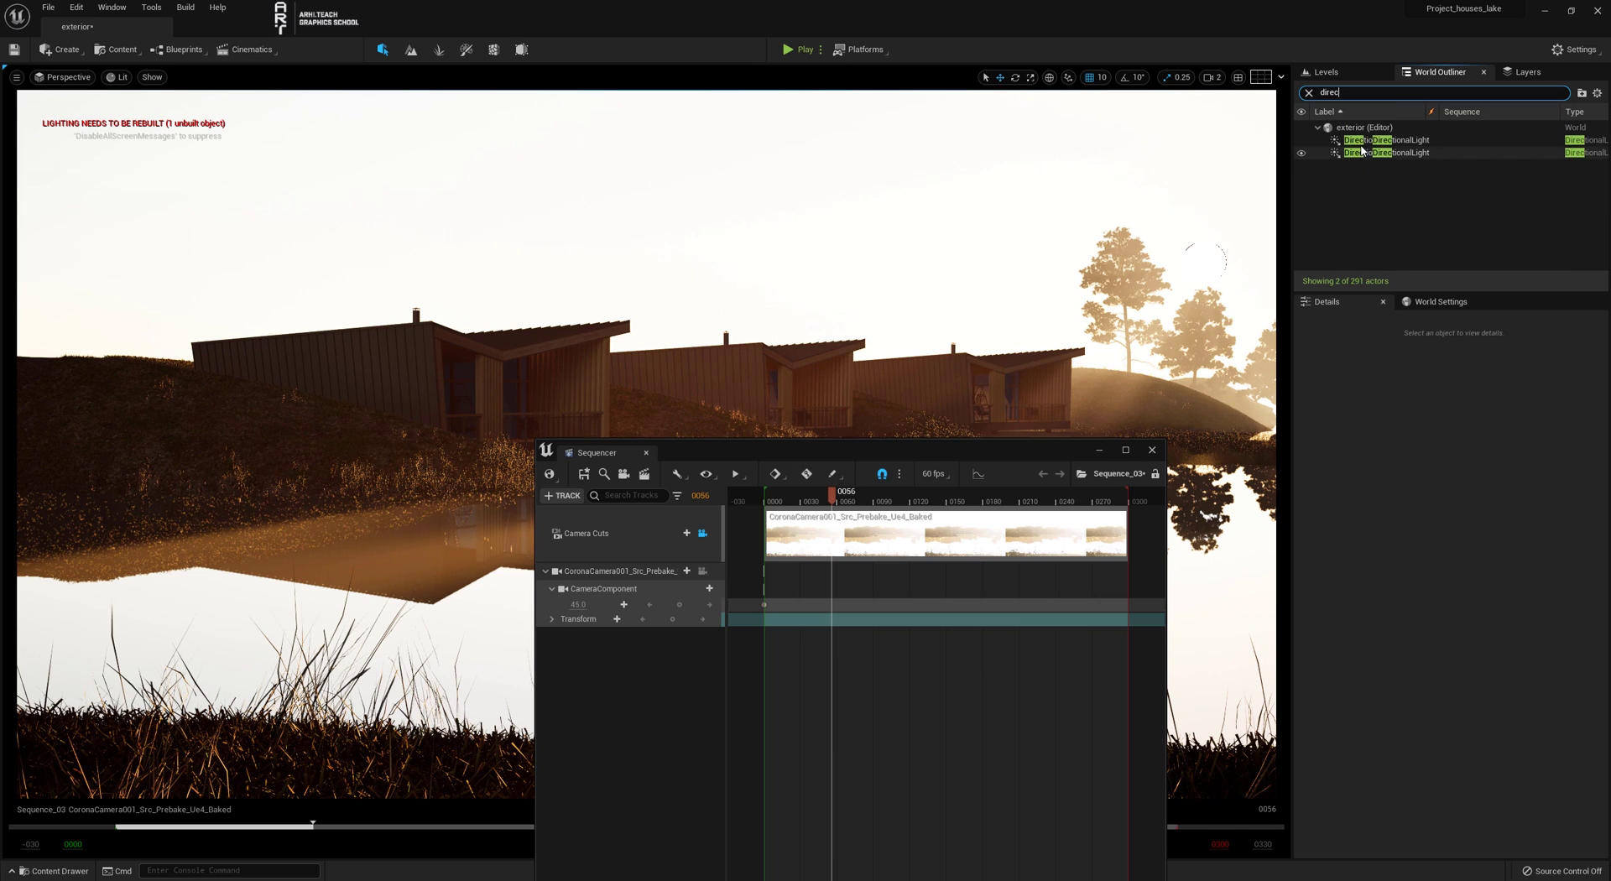
{"action": "left_click", "coordinate": [1362, 142]}
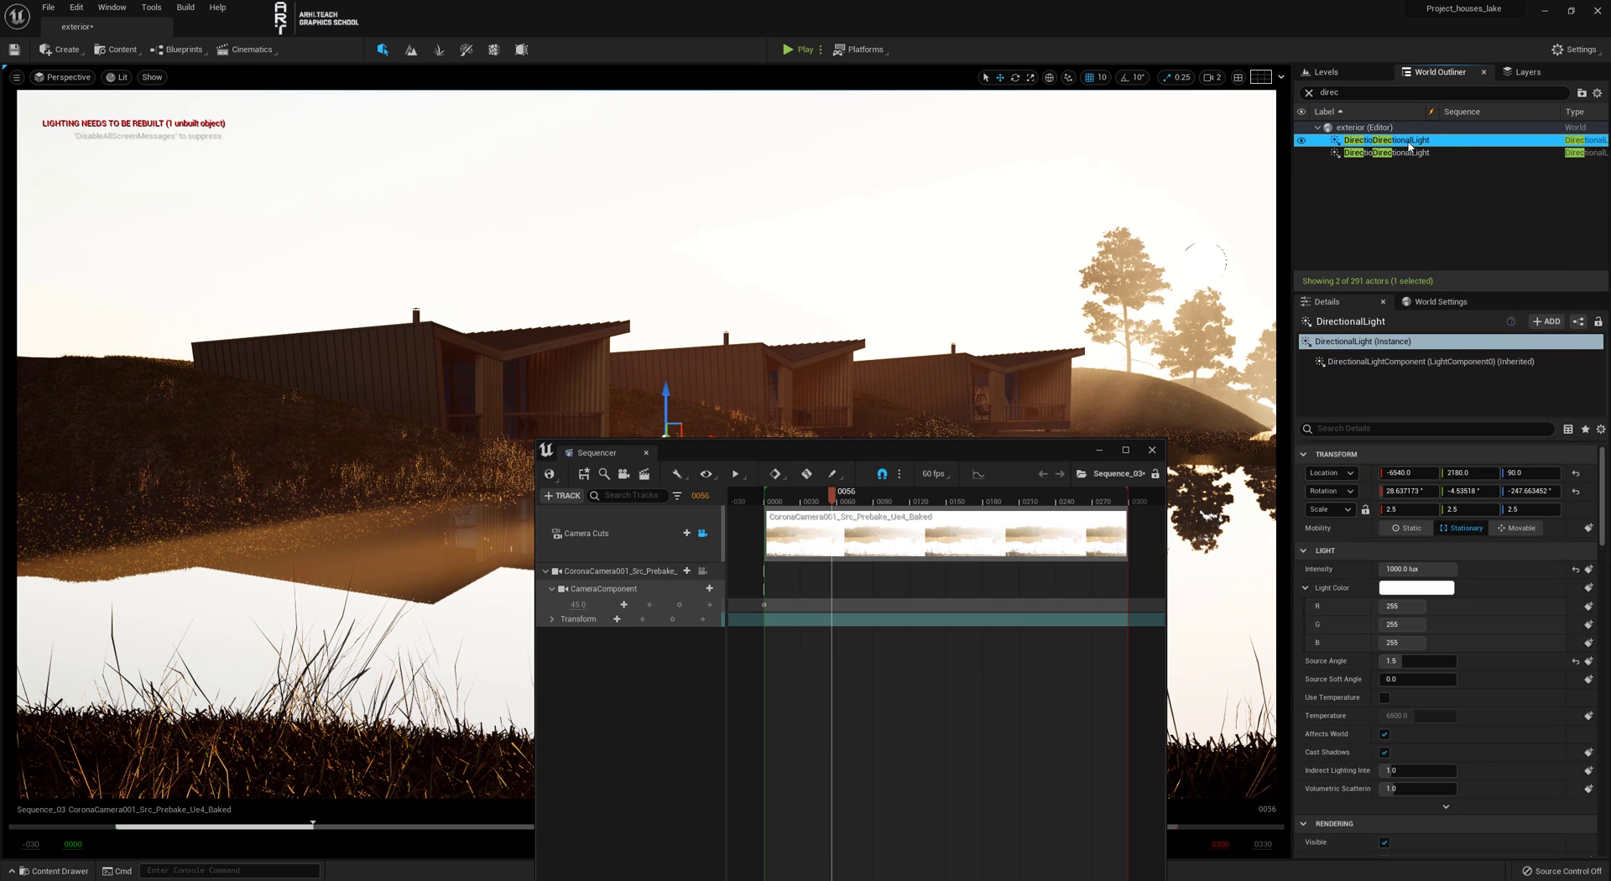
{"action": "left_click", "coordinate": [1391, 154]}
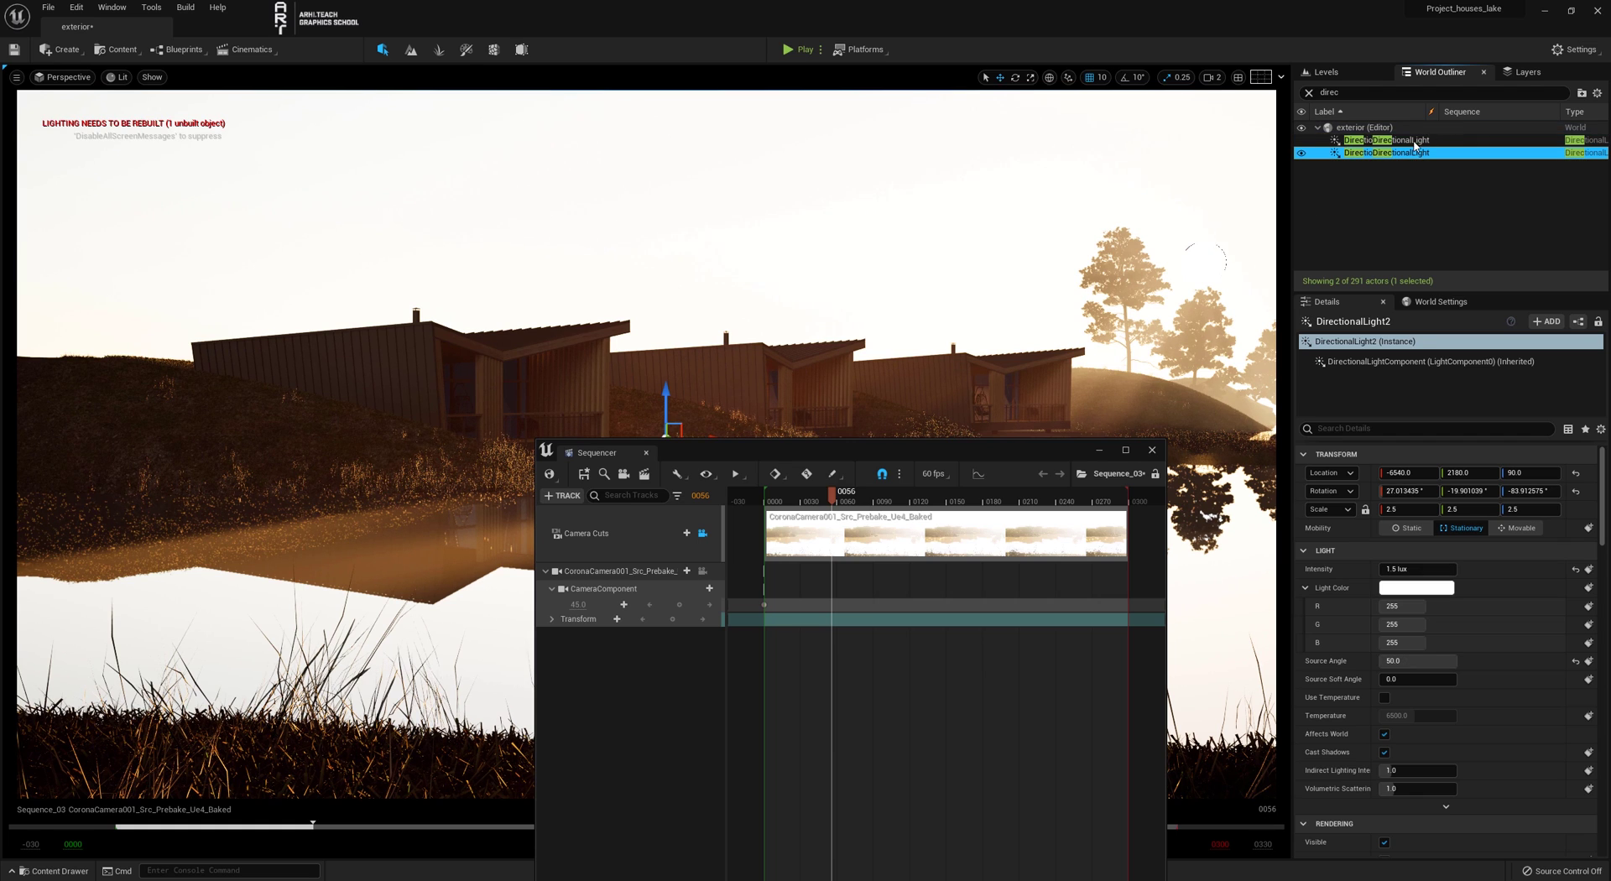
{"action": "left_click", "coordinate": [1384, 141]}
{"action": "left_click_drag", "start_coordinate": [1005, 452], "coordinate": [785, 531]}
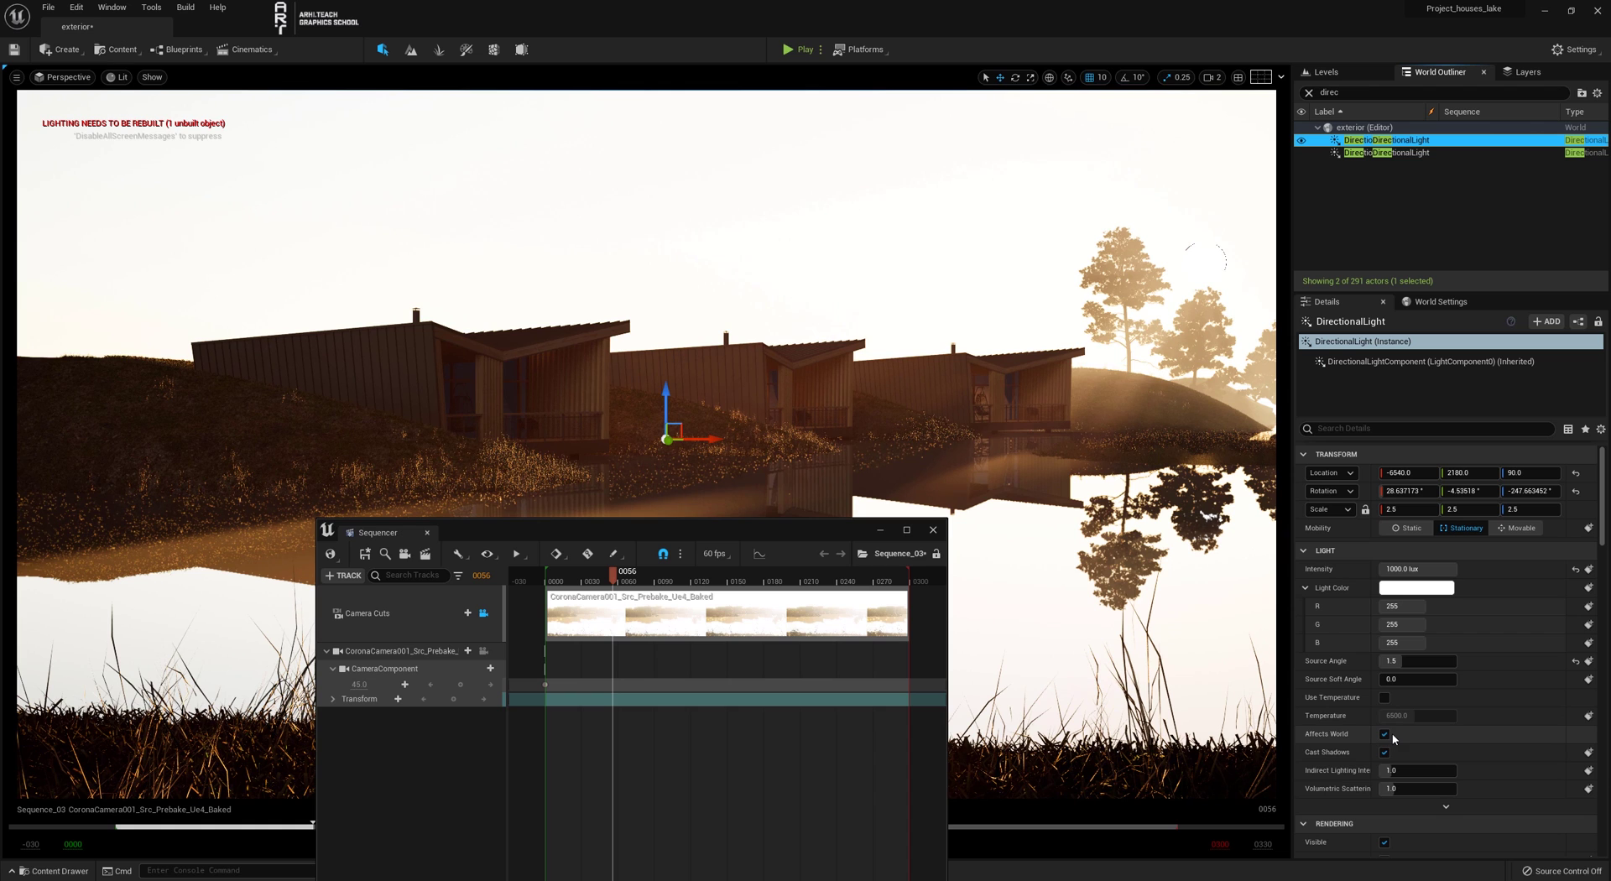
{"action": "left_click_drag", "start_coordinate": [621, 531], "coordinate": [829, 559]}
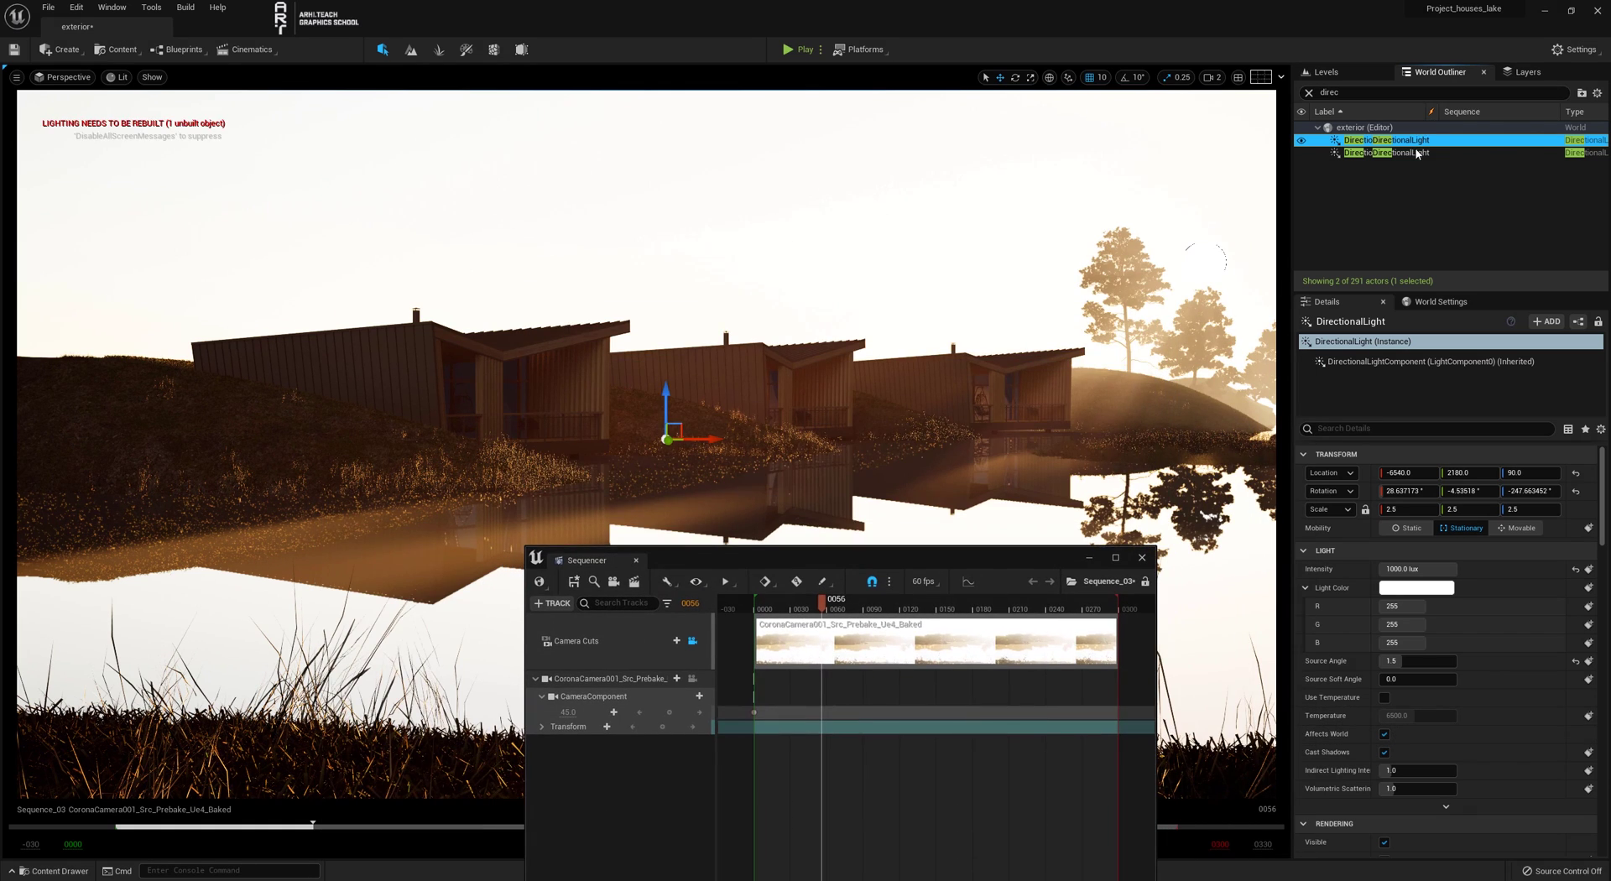
{"action": "left_click_drag", "start_coordinate": [1416, 143], "coordinate": [620, 768]}
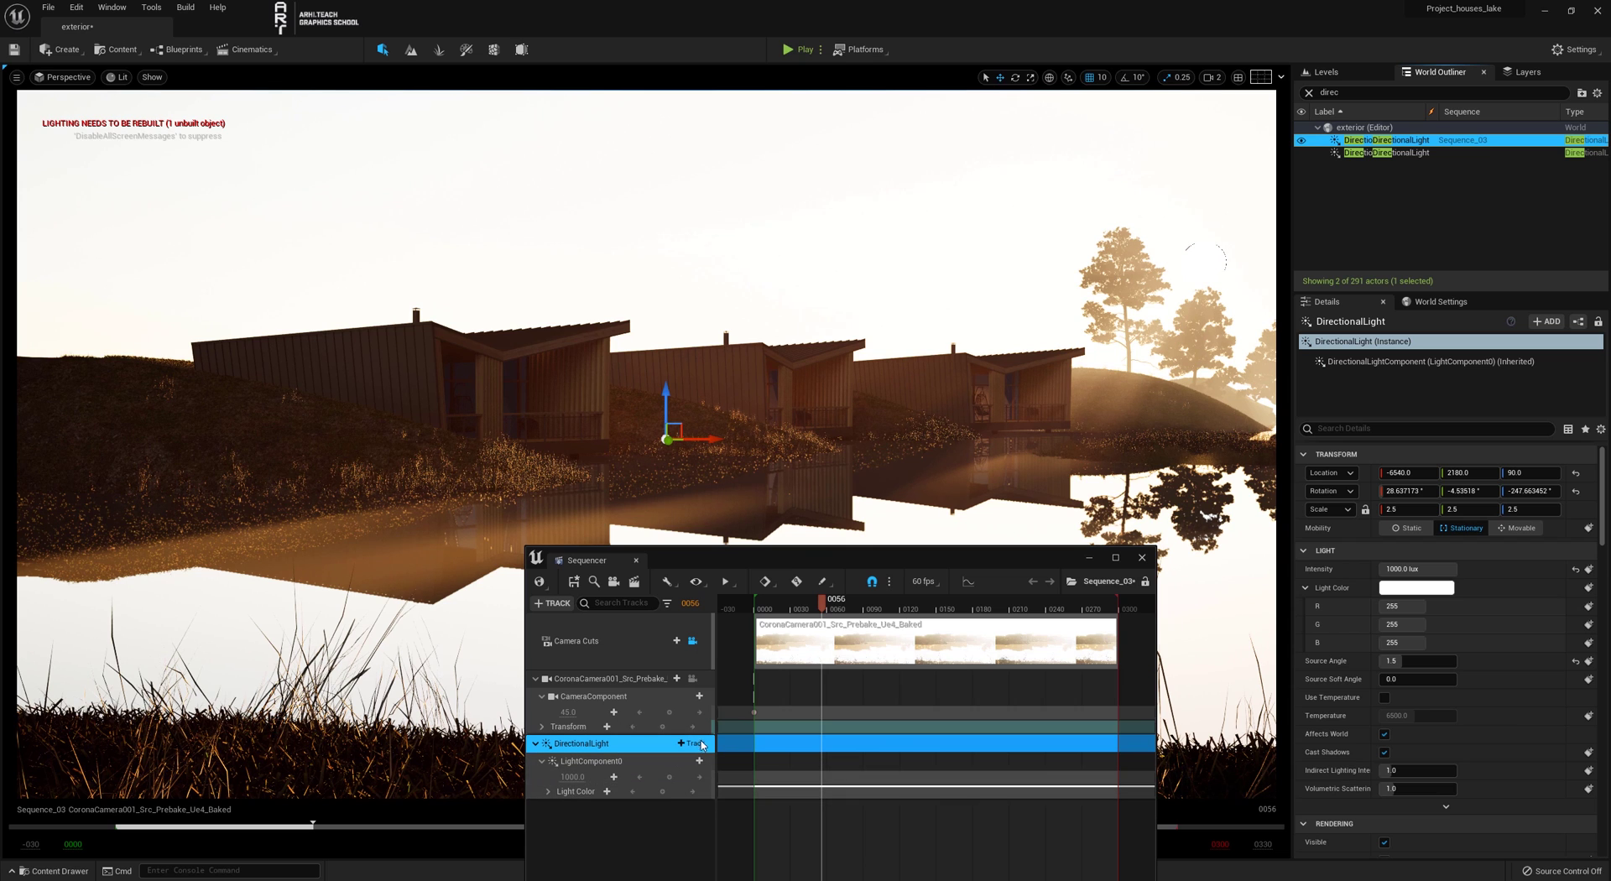
Add a Transform track to the DirectionalLight in Sequence_03 and key it at frame 0.
{"action": "left_click", "coordinate": [700, 746]}
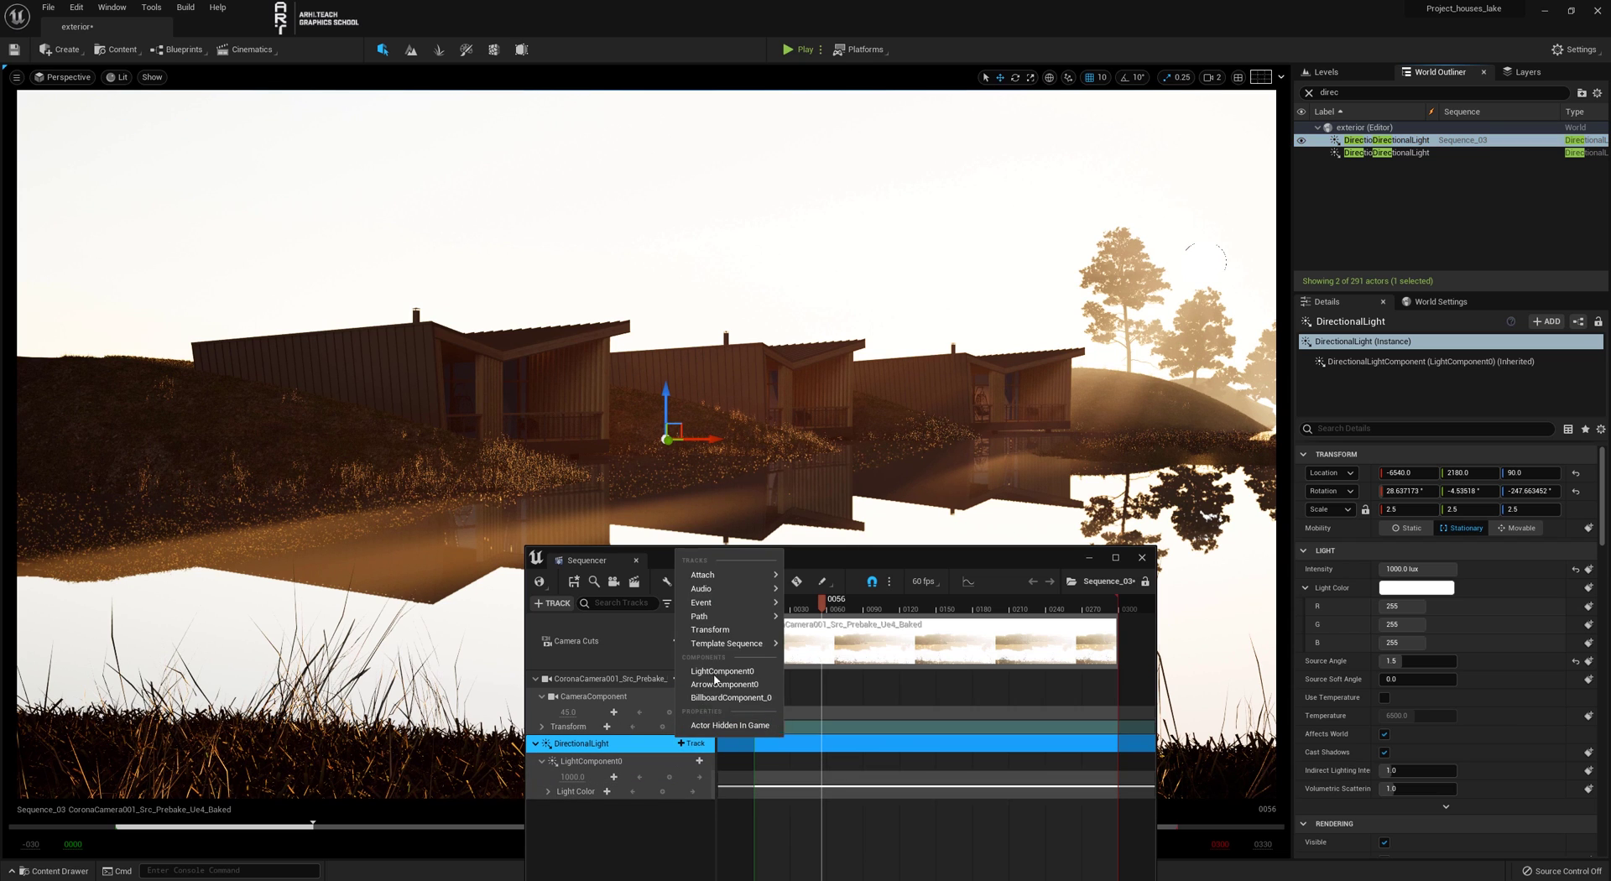
{"action": "left_click", "coordinate": [734, 630]}
{"action": "left_click_drag", "start_coordinate": [654, 559], "coordinate": [694, 499]}
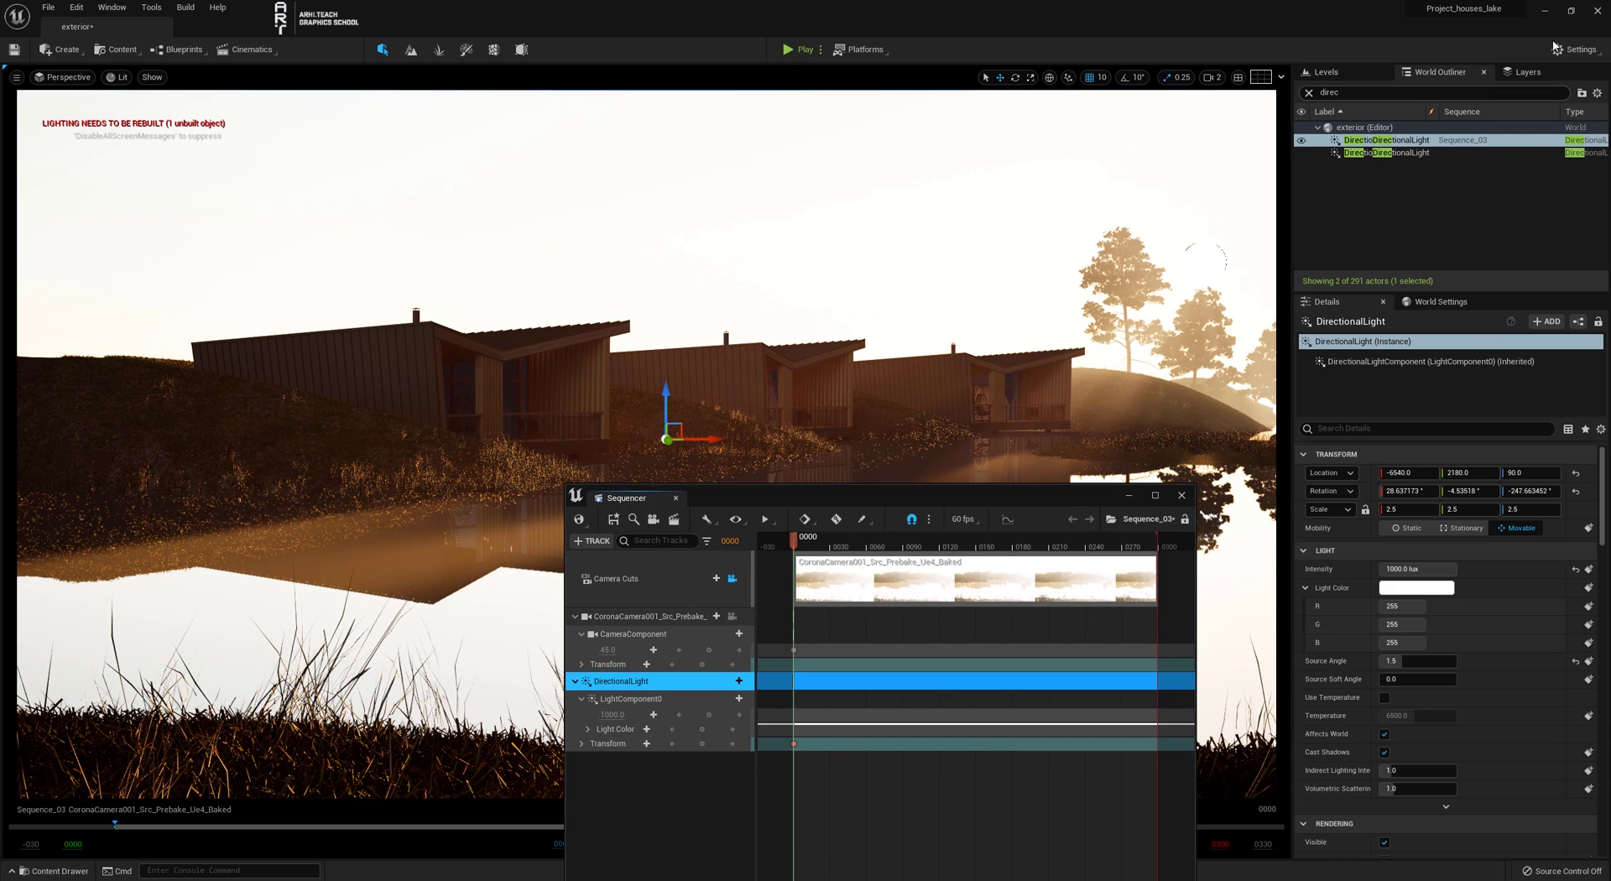
Make the tree layer visible and move the Sequencer window aside to uncover the timeline frame controls.
{"action": "left_click", "coordinate": [1527, 72]}
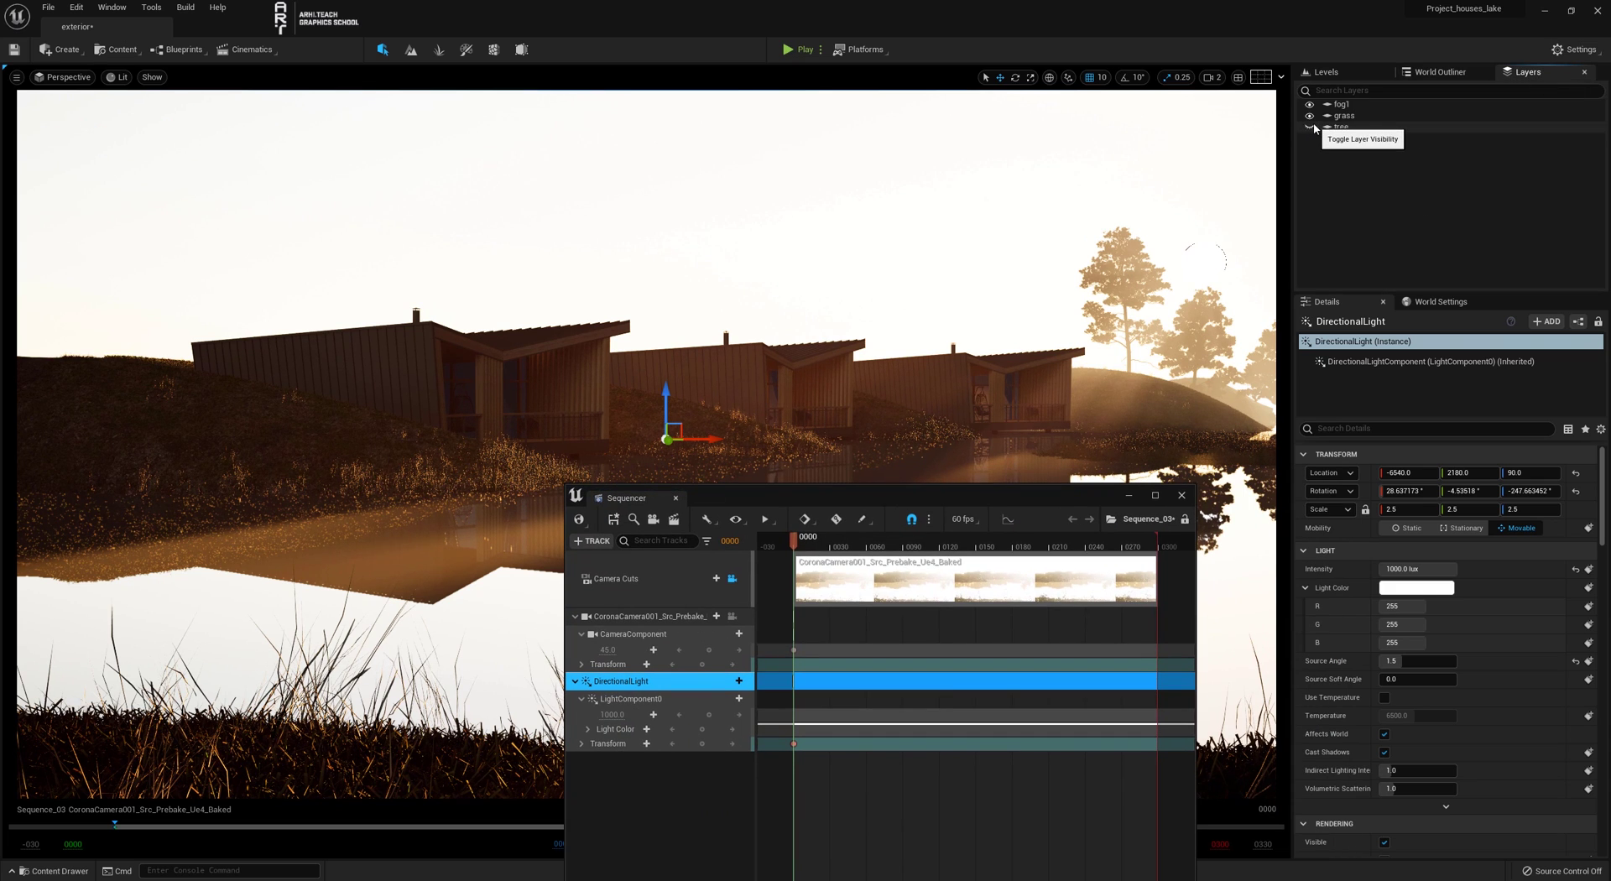
{"action": "left_click", "coordinate": [1309, 127]}
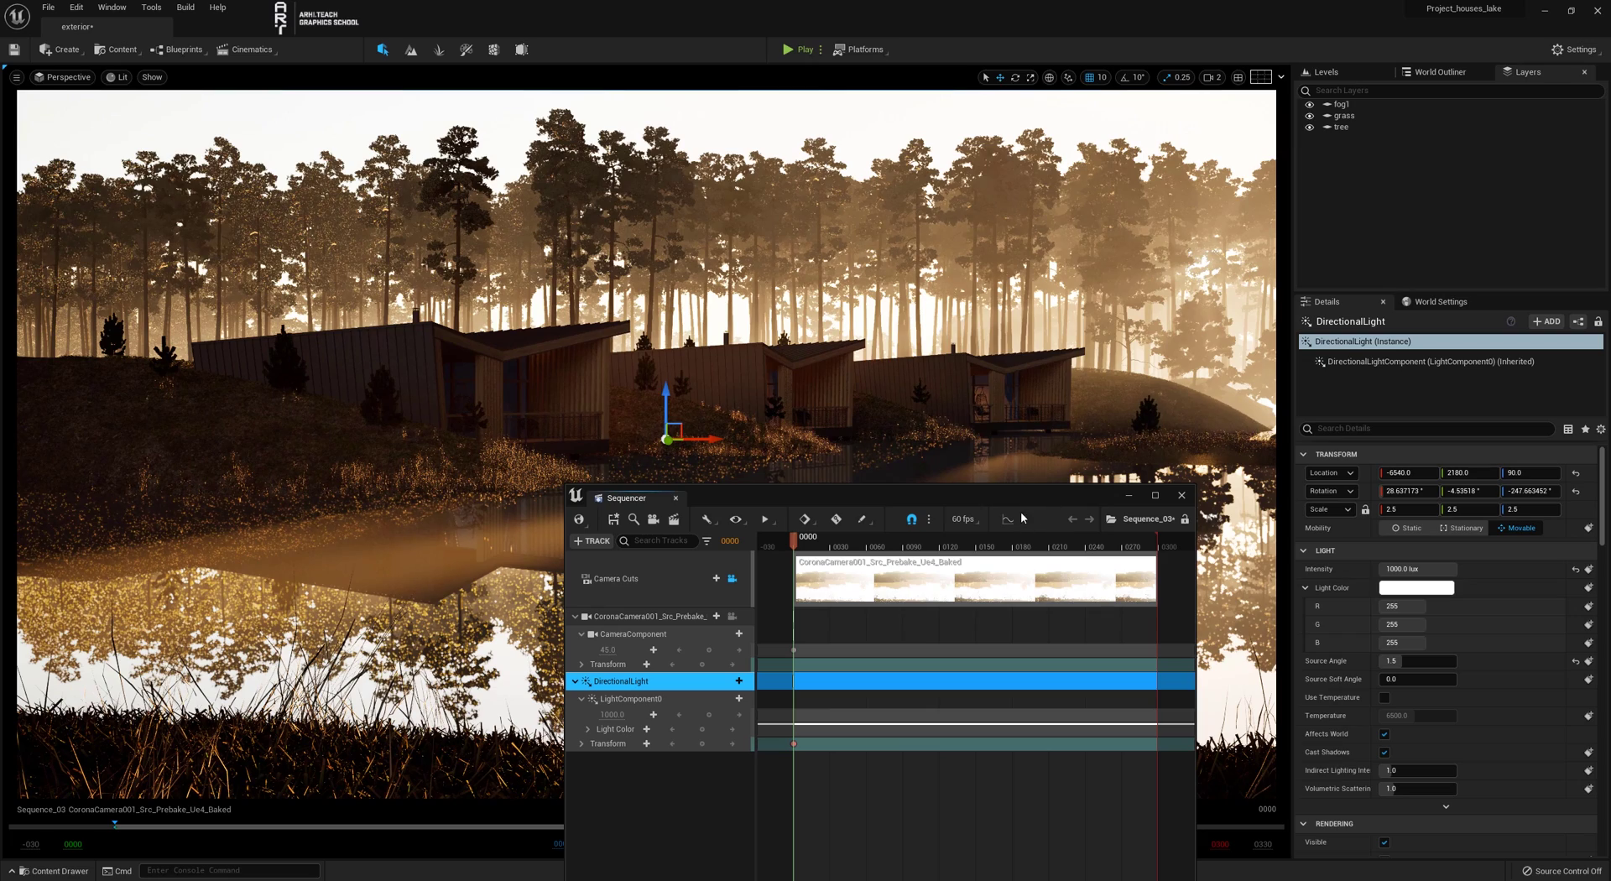
{"action": "left_click_drag", "start_coordinate": [996, 492], "coordinate": [1247, 468]}
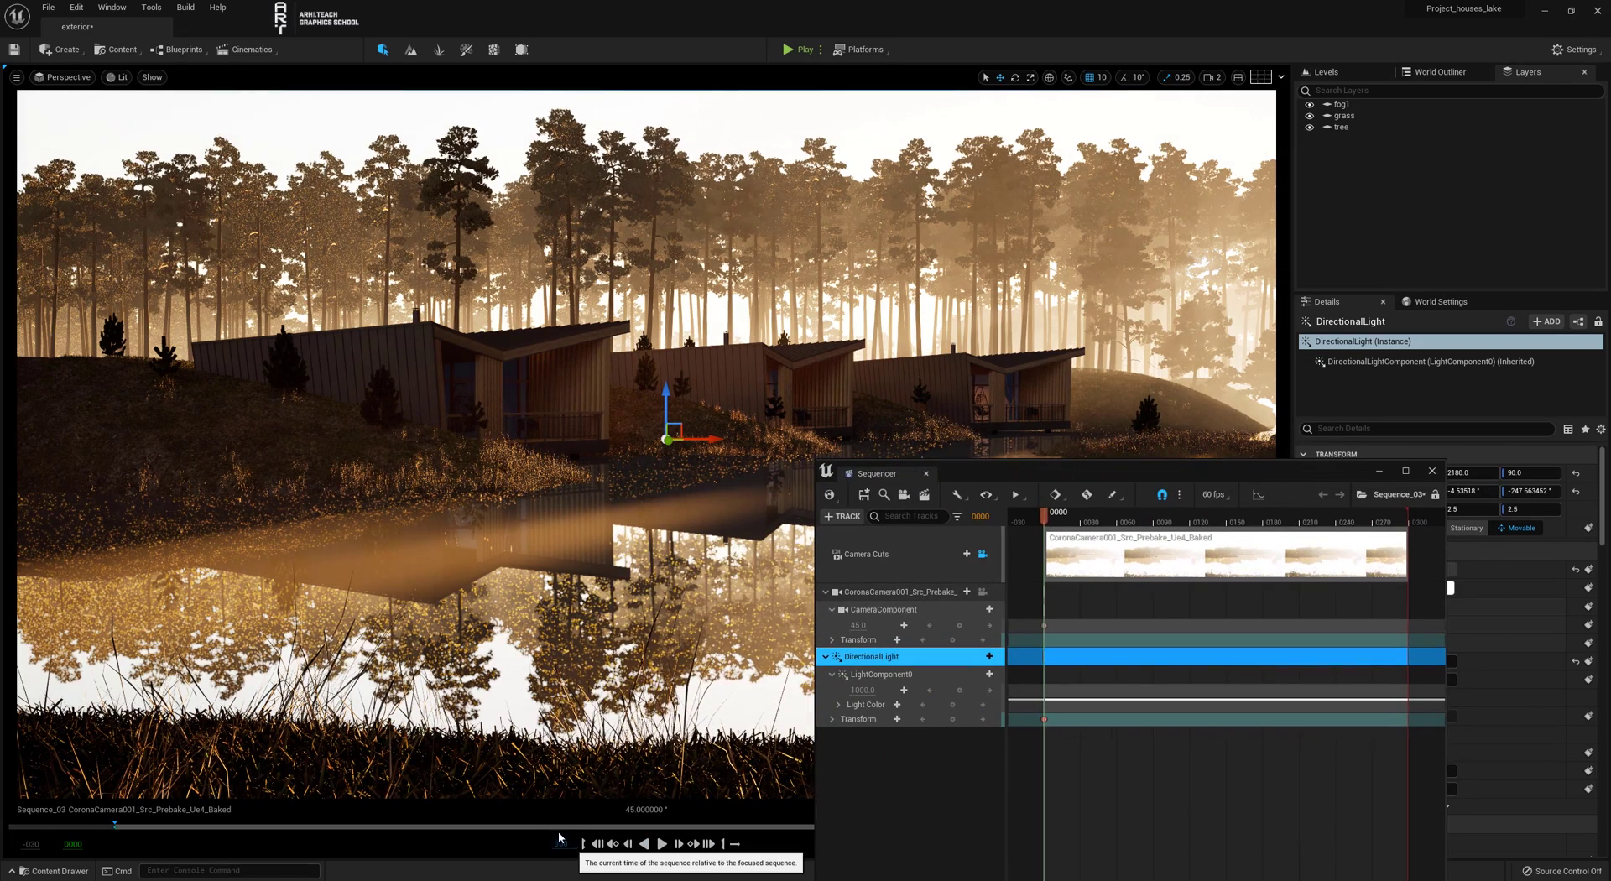
At frame 299, rotate the DirectionalLight around its vertical axis to about -283° and add a Transform key.
{"action": "left_click_drag", "start_coordinate": [561, 843], "coordinate": [813, 843]}
{"action": "left_click_drag", "start_coordinate": [563, 843], "coordinate": [637, 843]}
{"action": "left_click", "coordinate": [565, 843]}
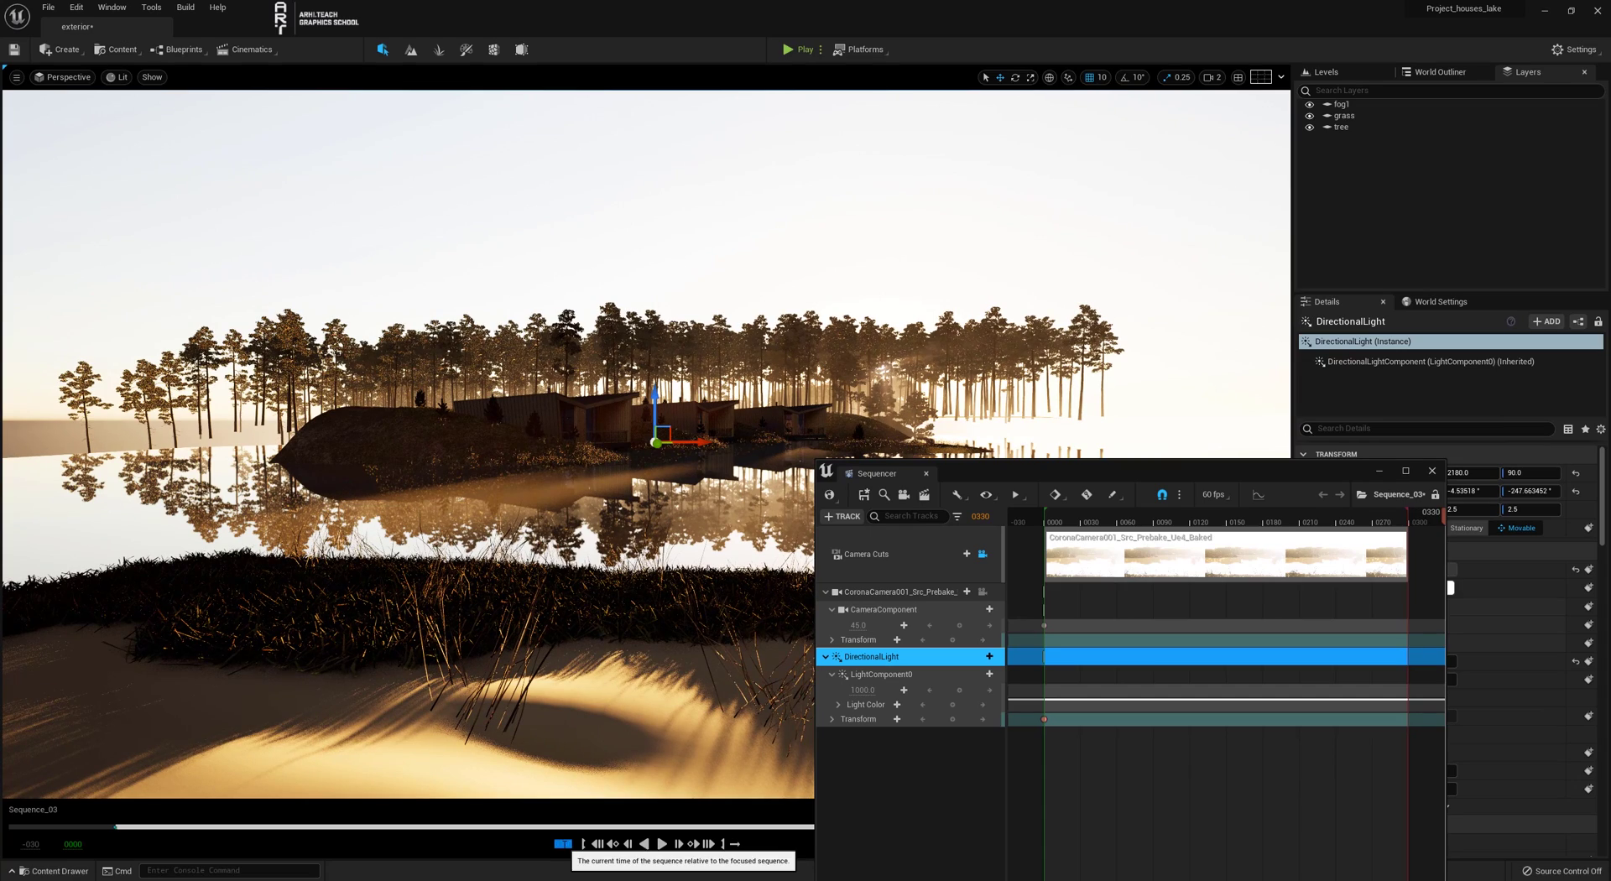
{"action": "key", "text": "Return"}
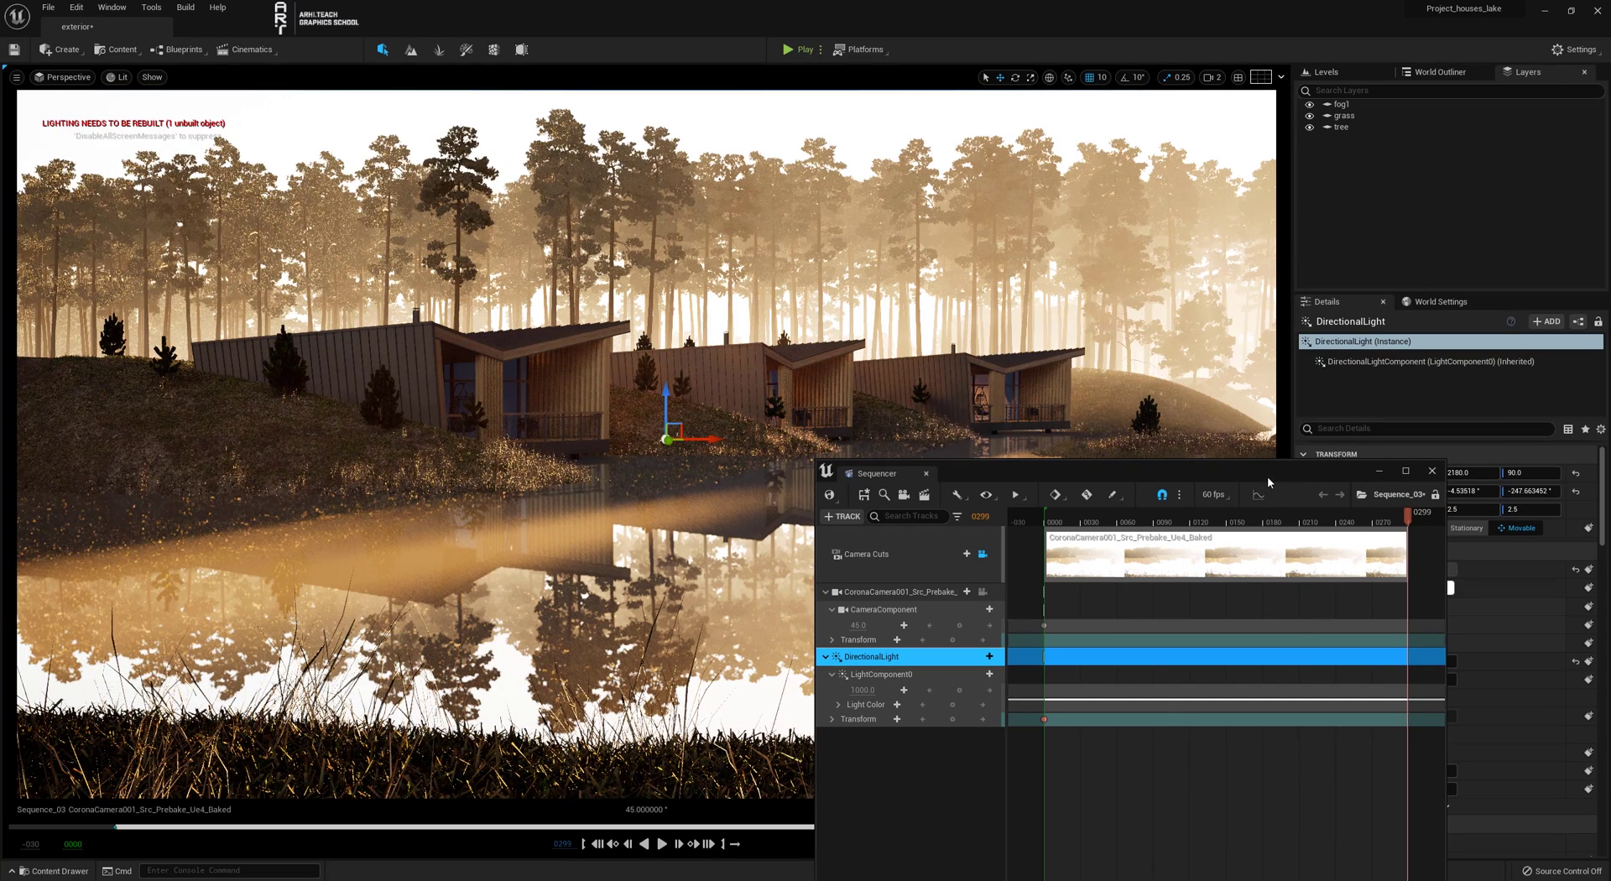
{"action": "left_click_drag", "start_coordinate": [1266, 474], "coordinate": [1079, 551]}
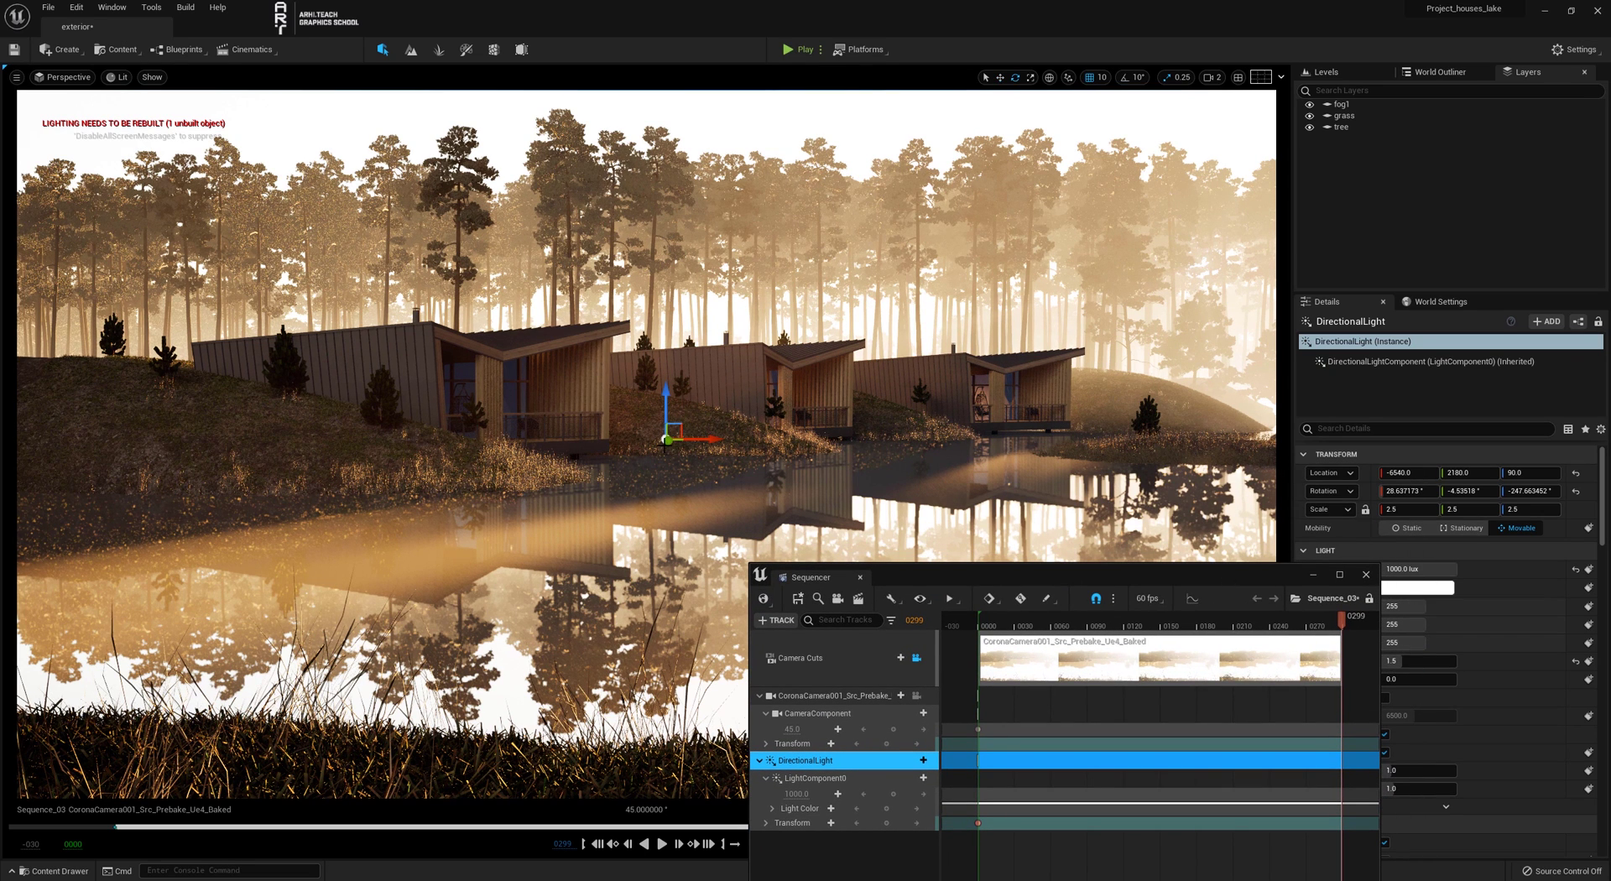
{"action": "key", "text": "e"}
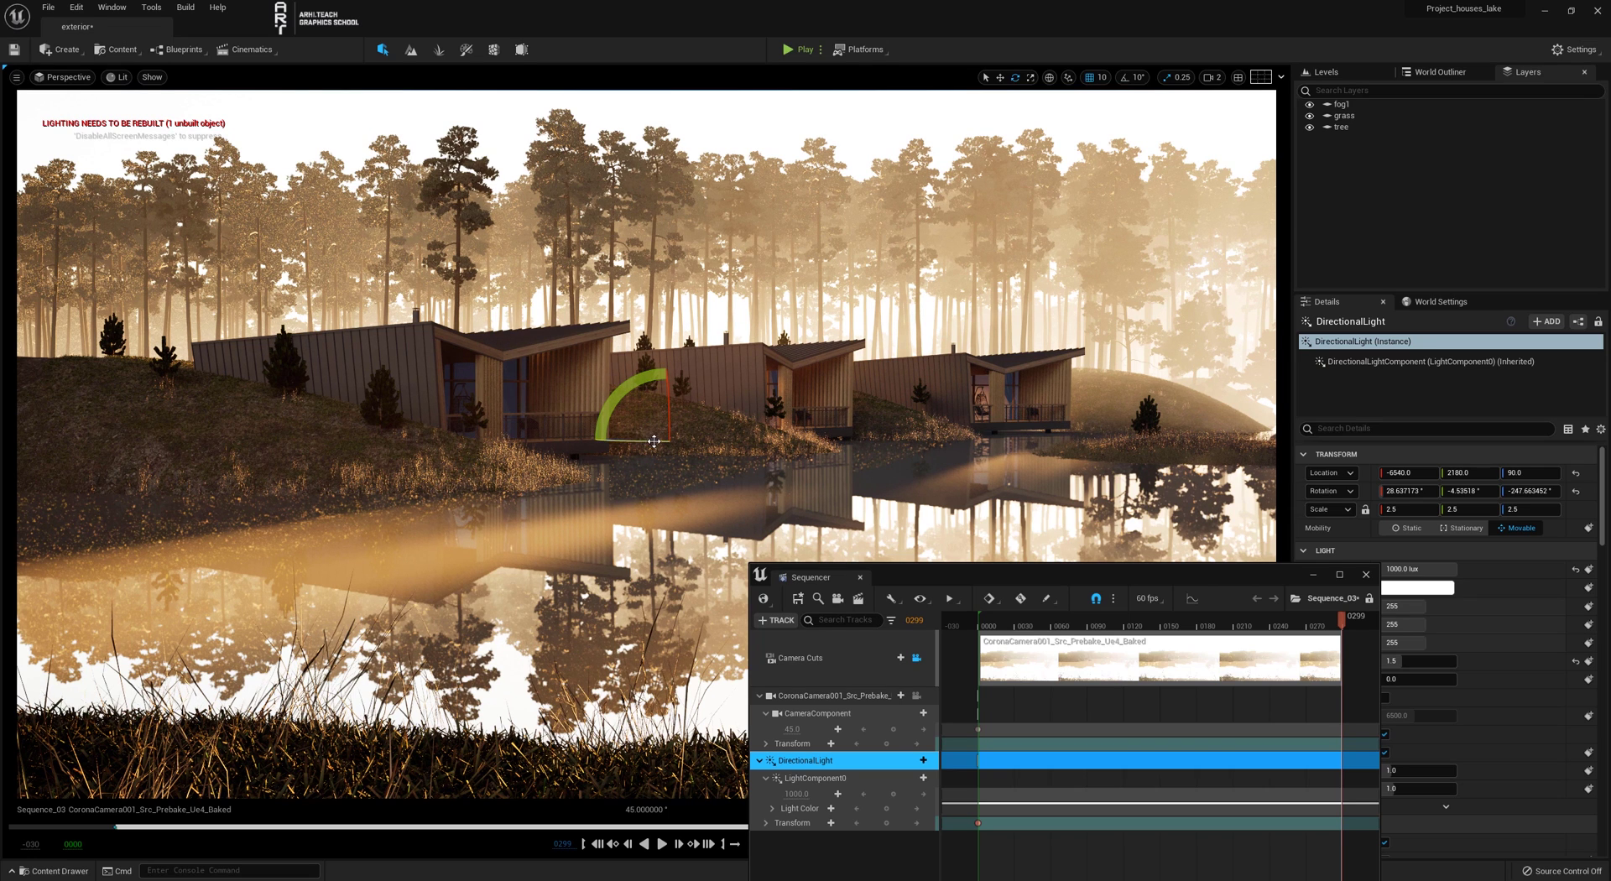
{"action": "left_click_drag", "start_coordinate": [664, 442], "coordinate": [597, 443]}
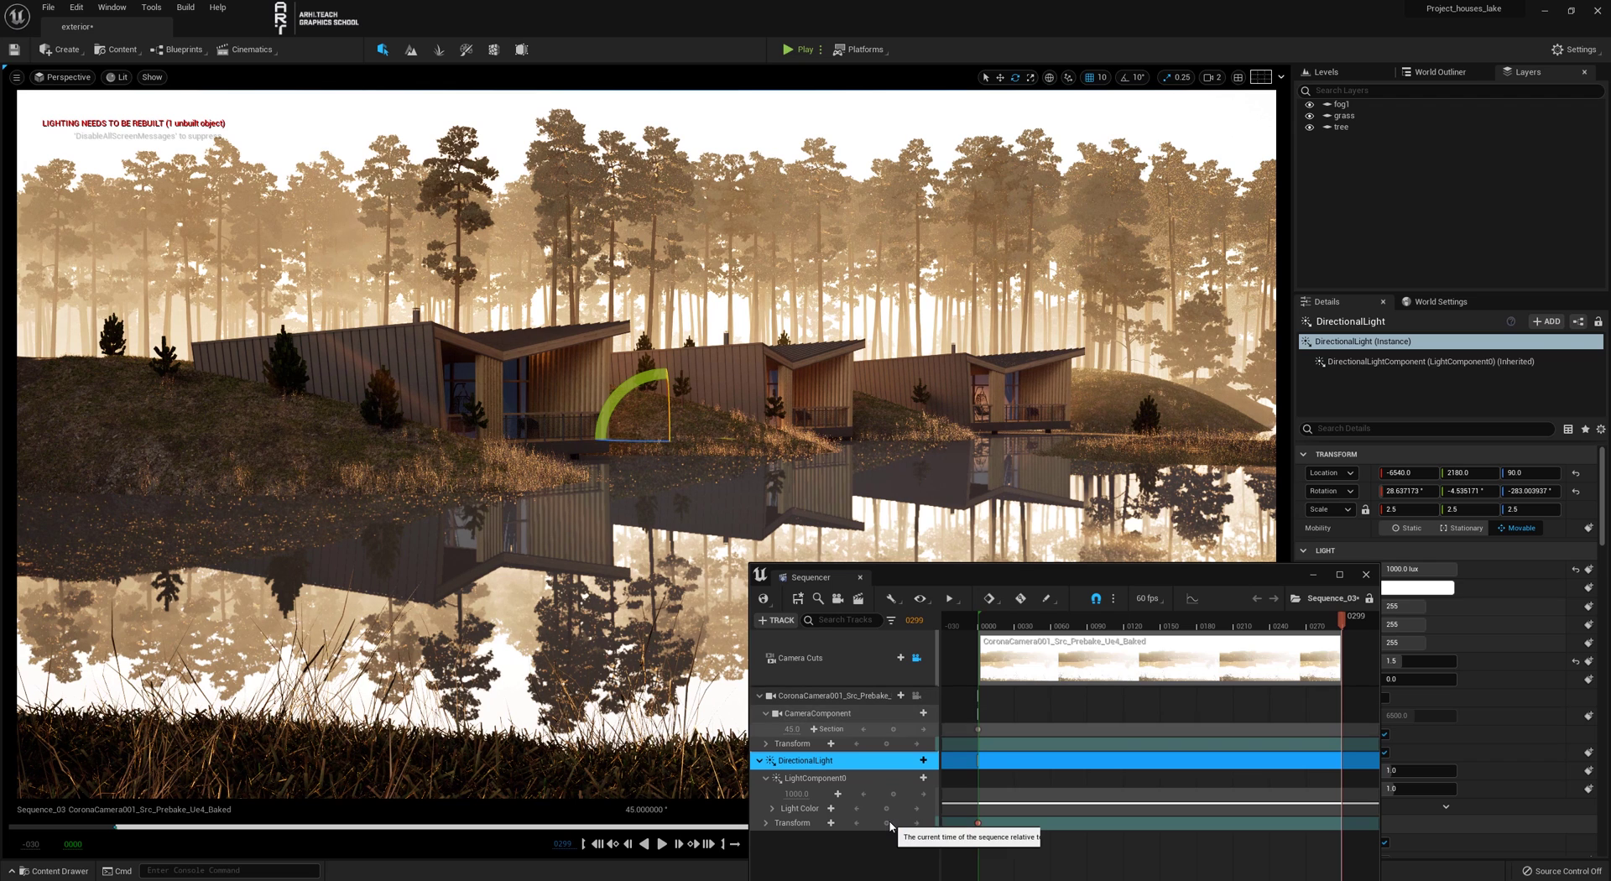
{"action": "left_click", "coordinate": [887, 823]}
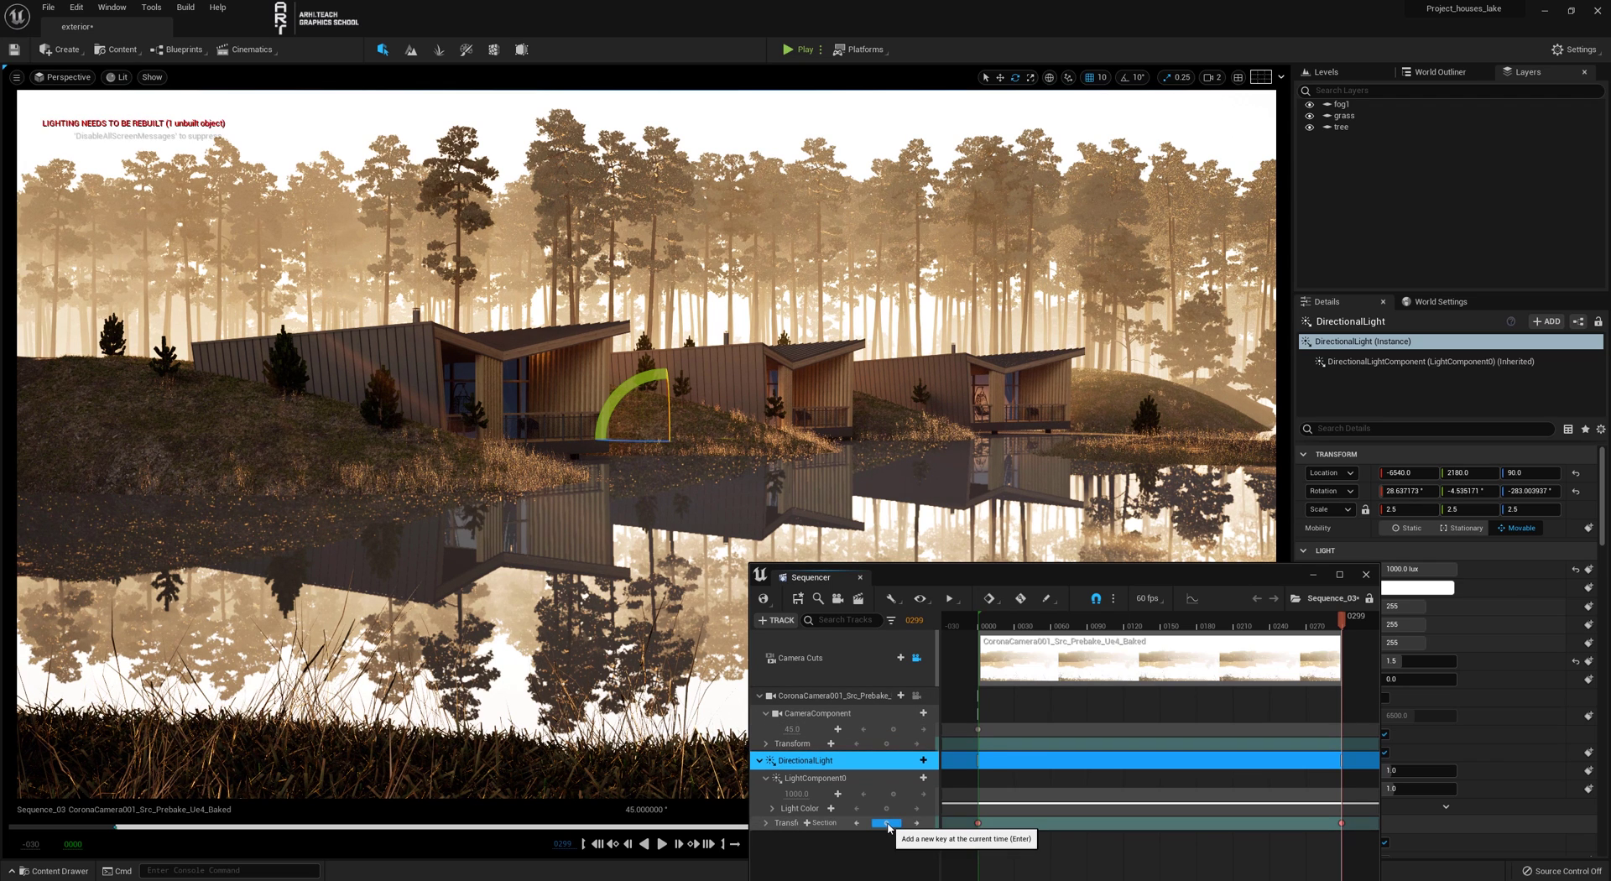
Preview the light's movement between frames 277 and 82, then set its Transform keys to linear interpolation.
{"action": "left_click", "coordinate": [1321, 625]}
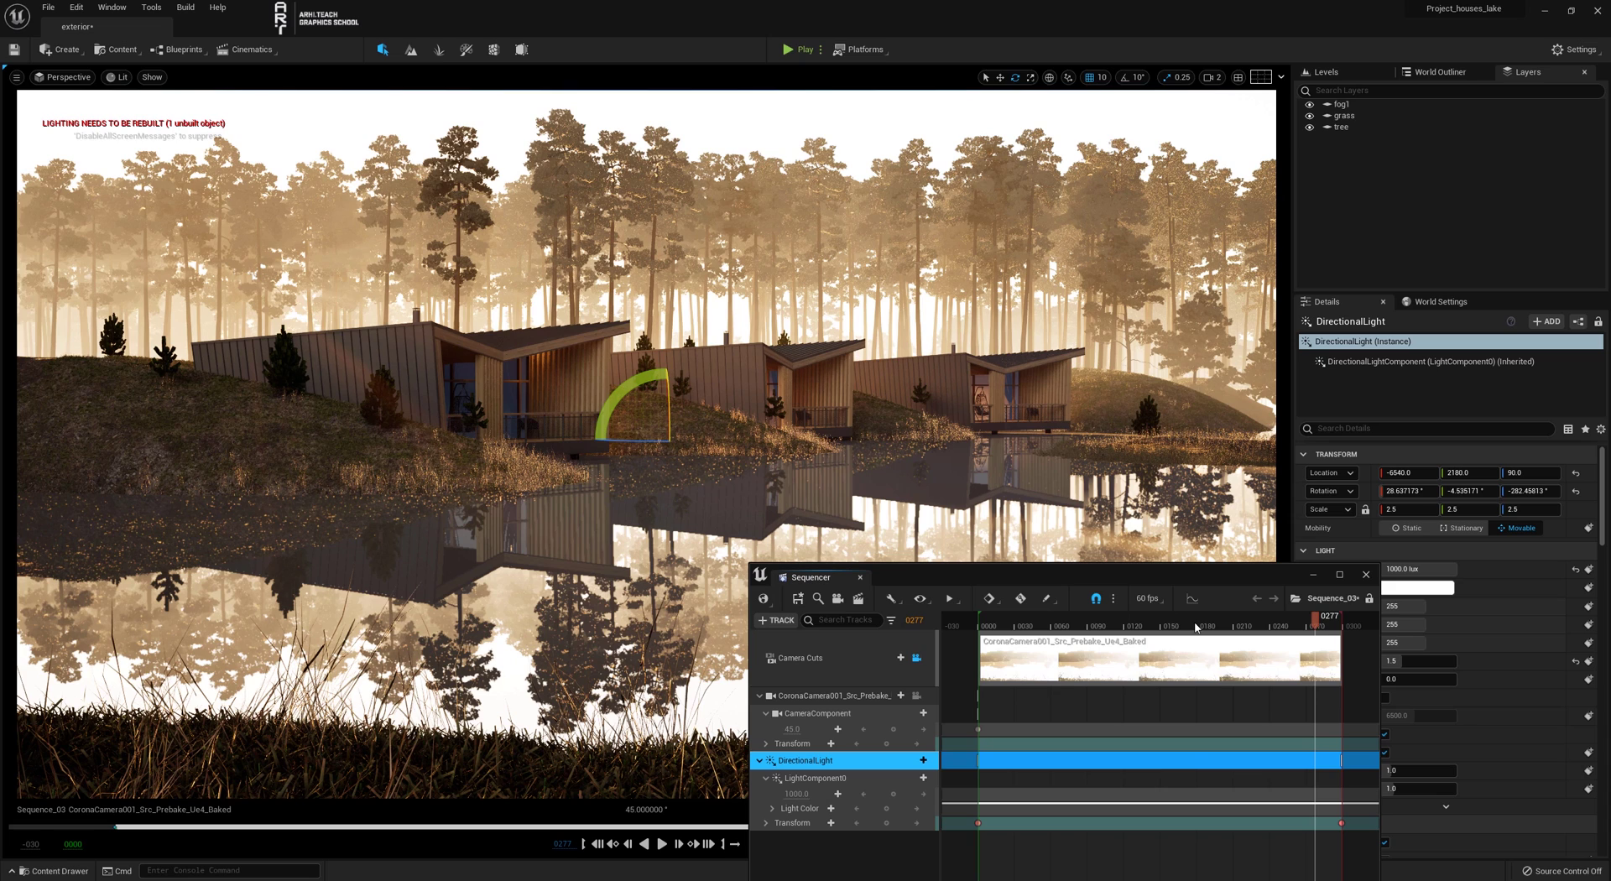
{"action": "left_click", "coordinate": [1195, 626]}
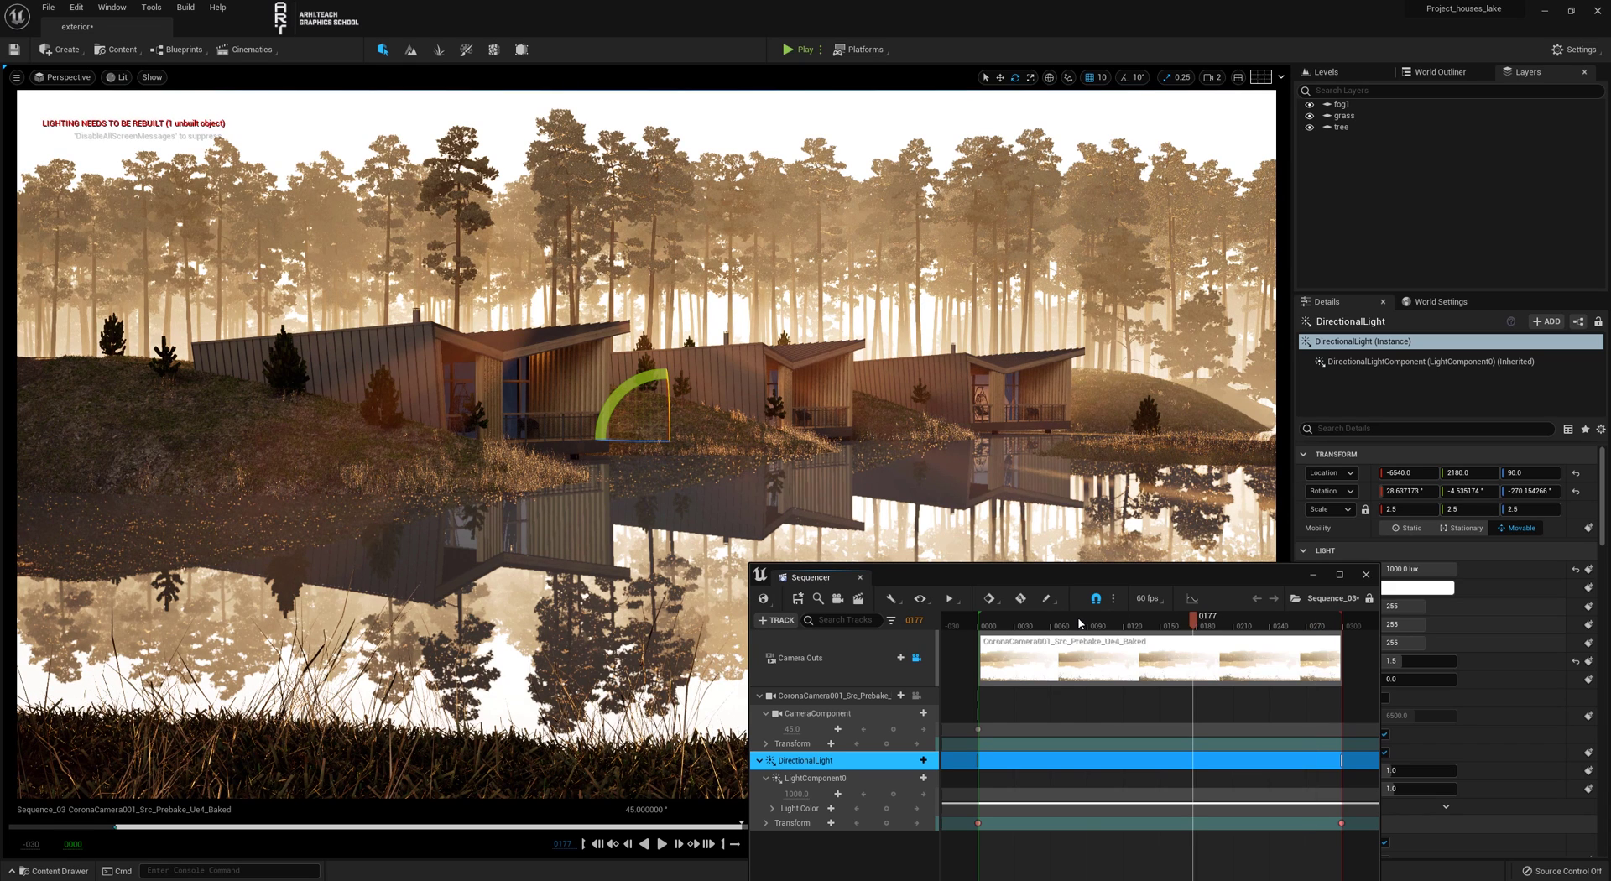
{"action": "left_click", "coordinate": [1081, 622]}
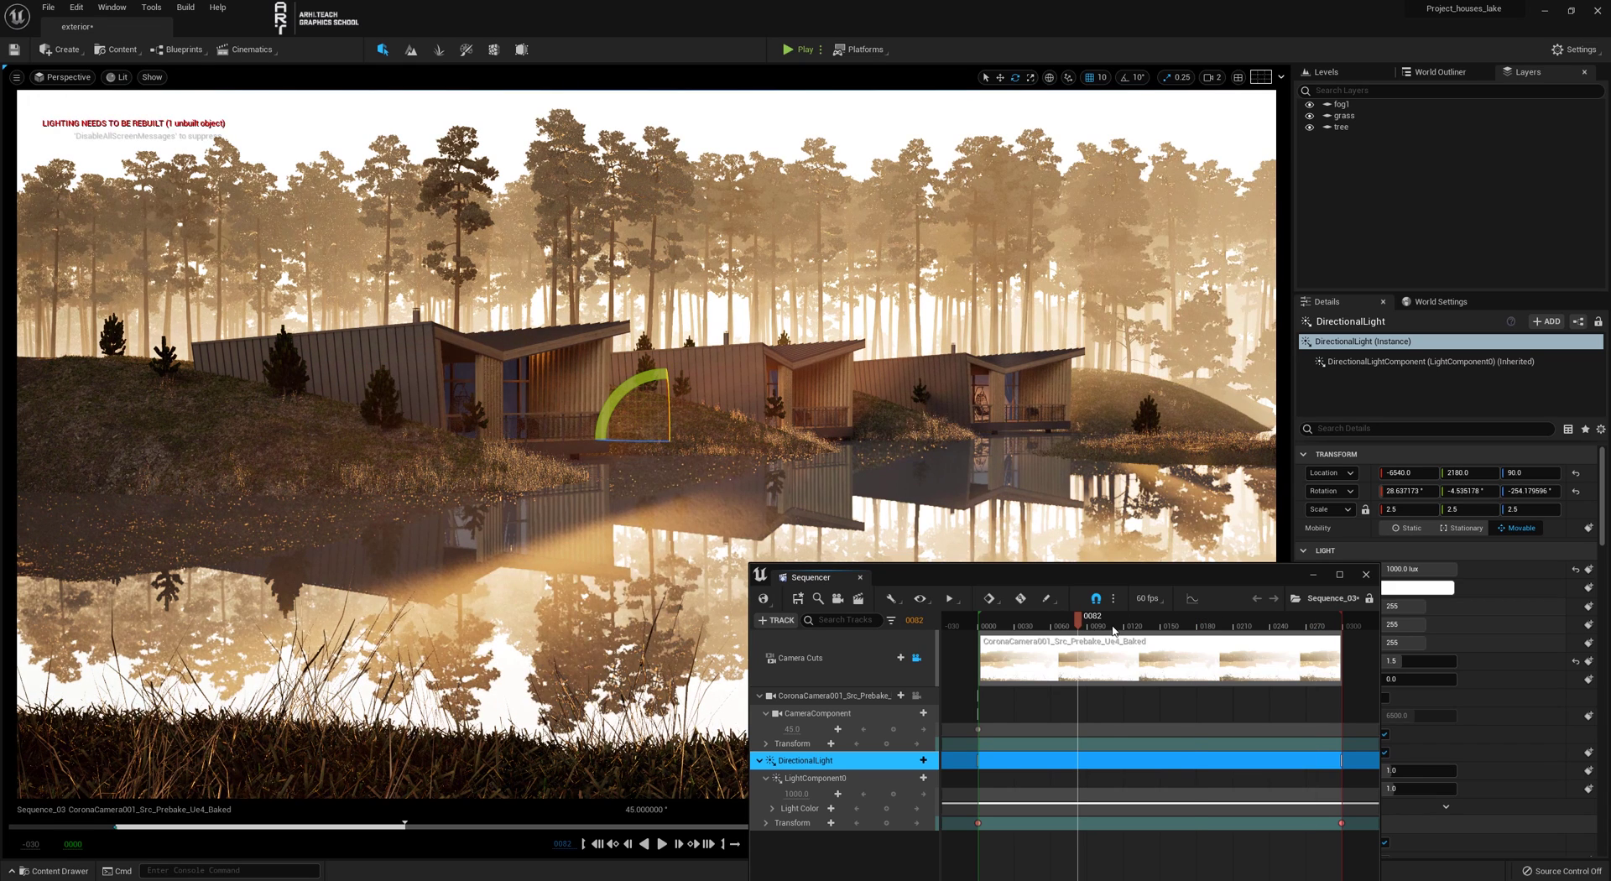
{"action": "left_click", "coordinate": [1112, 628]}
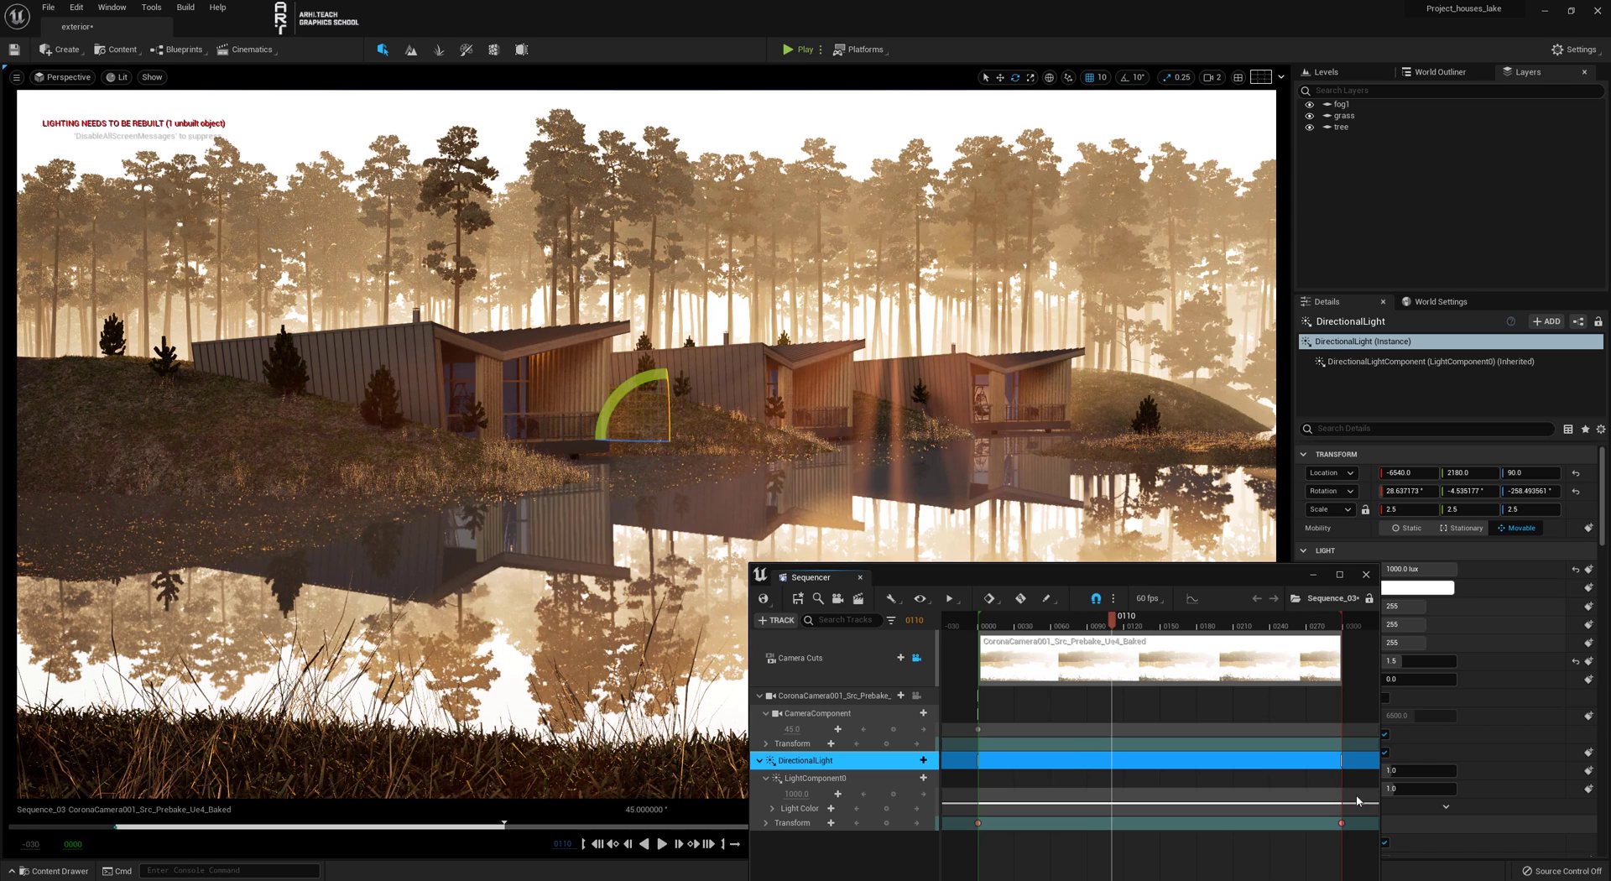
{"action": "left_click", "coordinate": [955, 814]}
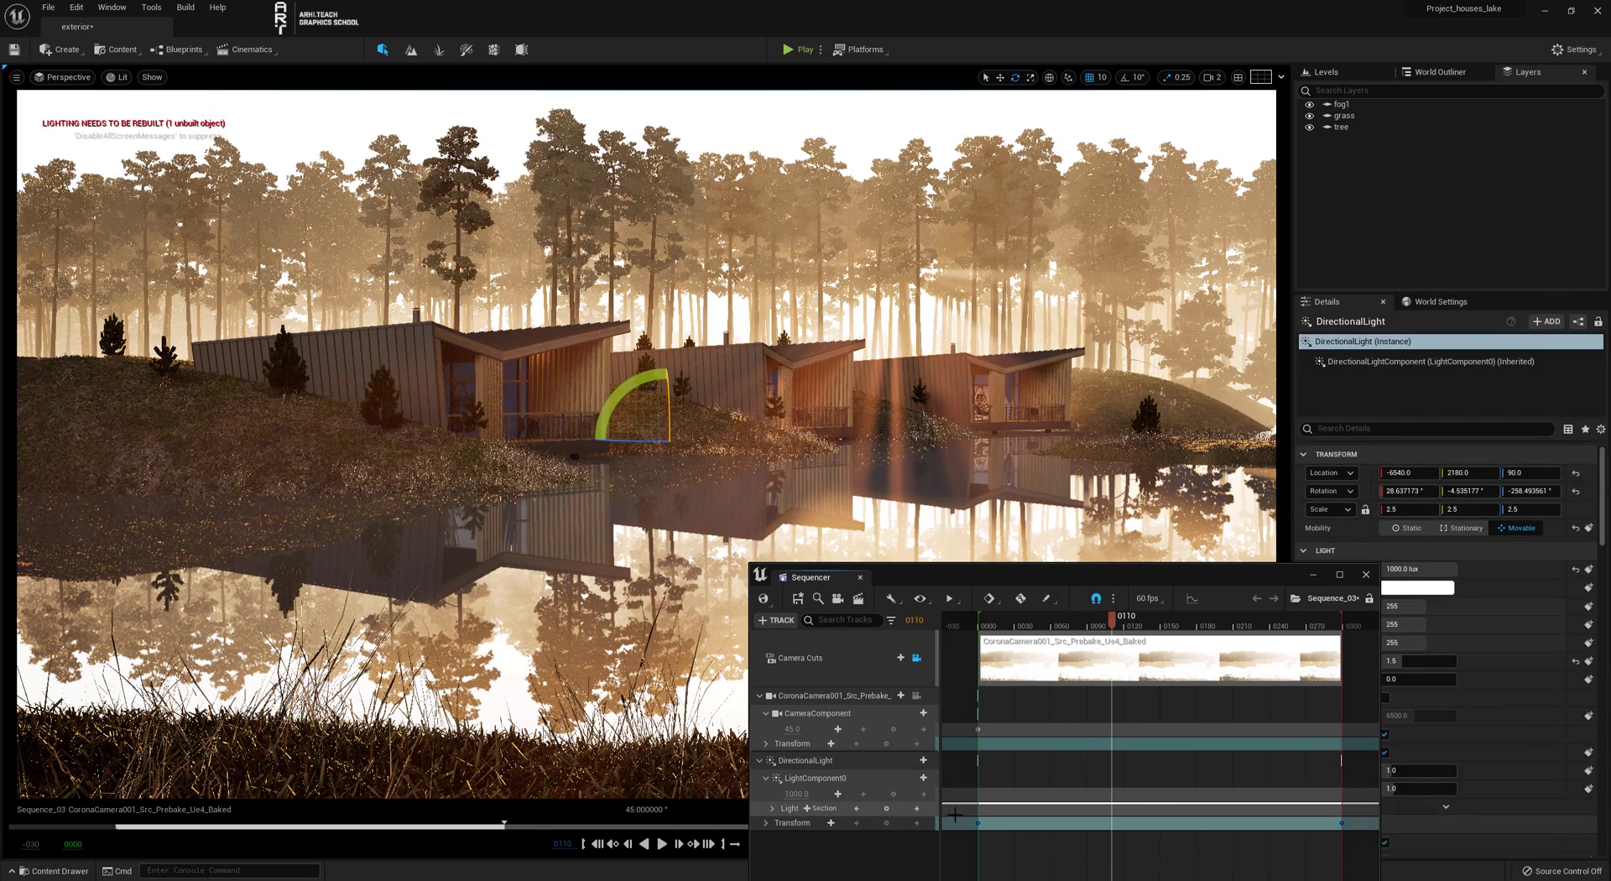
{"action": "key", "text": "4"}
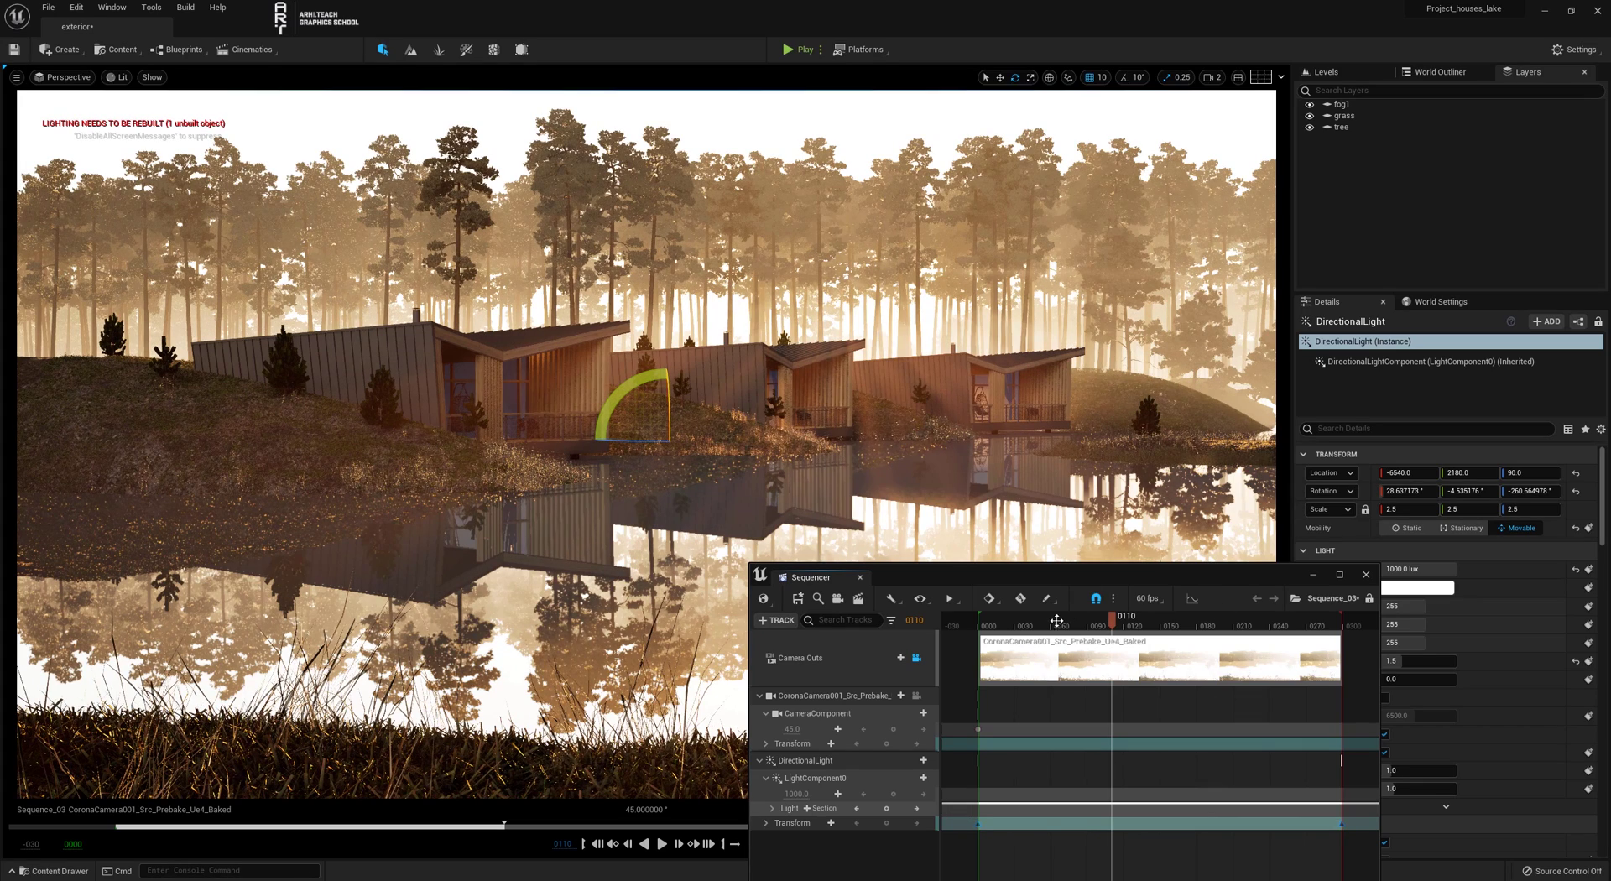
Scrub Sequence_03 from frame 26 to frame 148 to examine the light's linear movement.
{"action": "left_click", "coordinate": [1008, 625]}
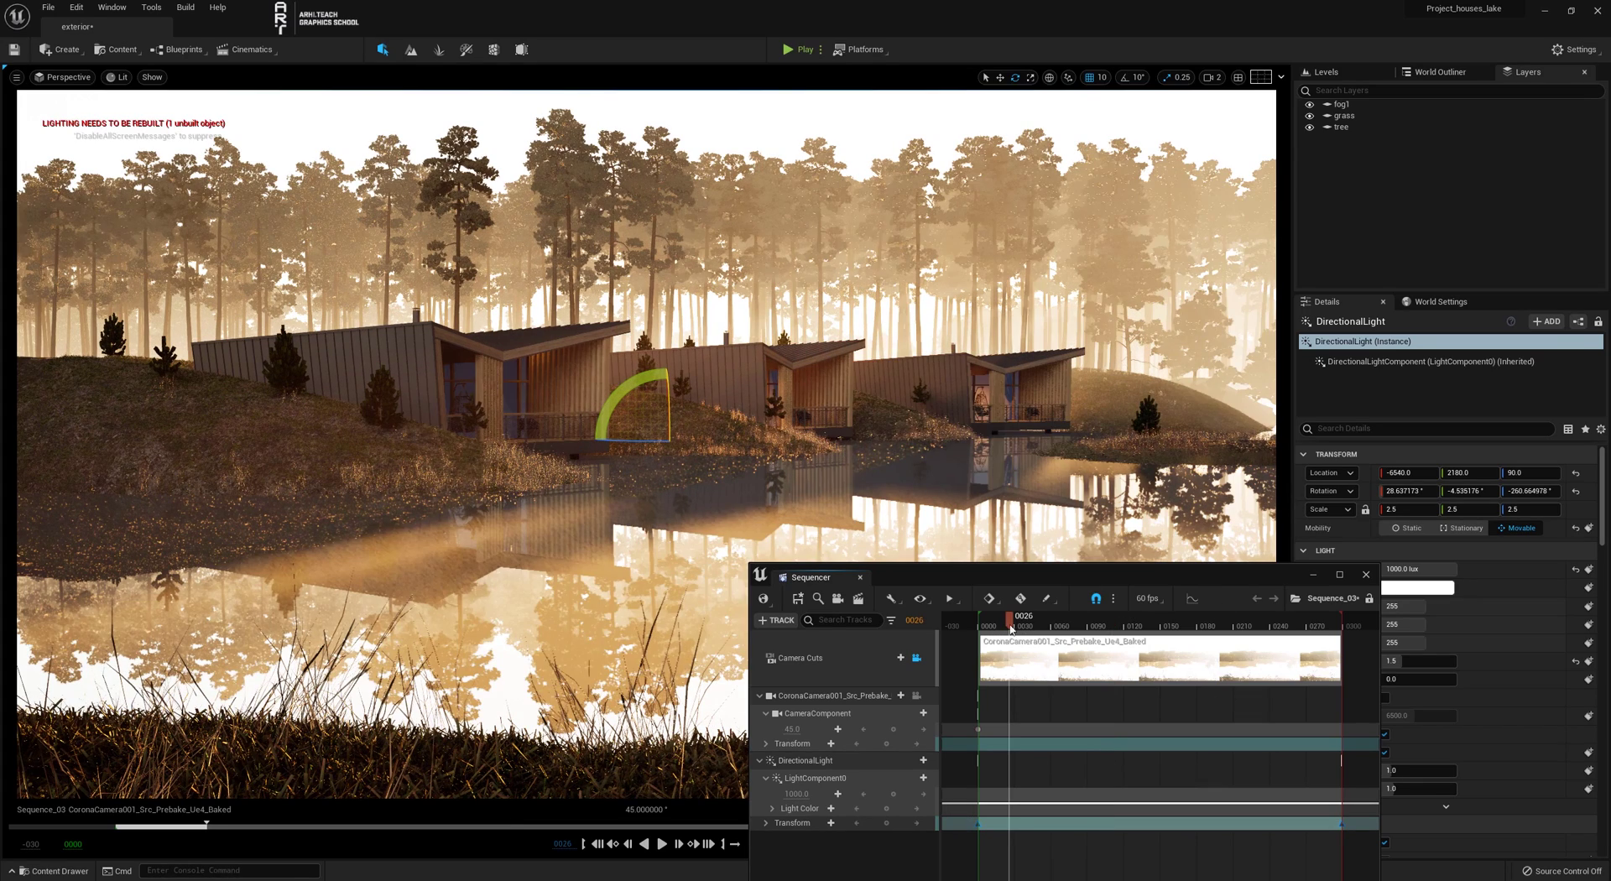
{"action": "left_click_drag", "start_coordinate": [1011, 629], "coordinate": [1037, 629]}
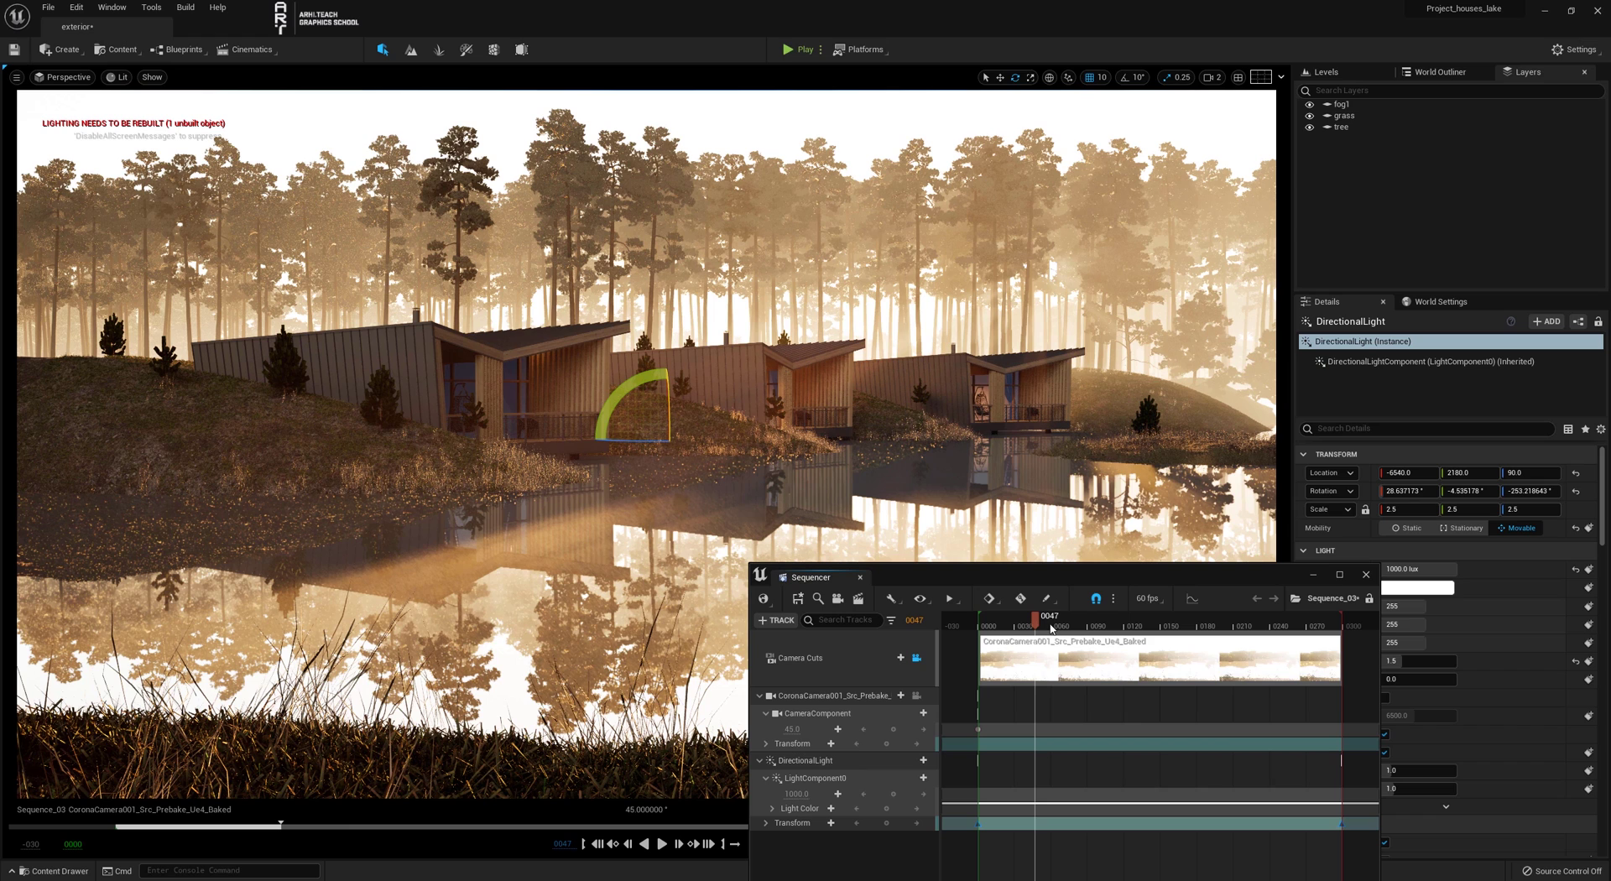
{"action": "left_click", "coordinate": [1058, 628]}
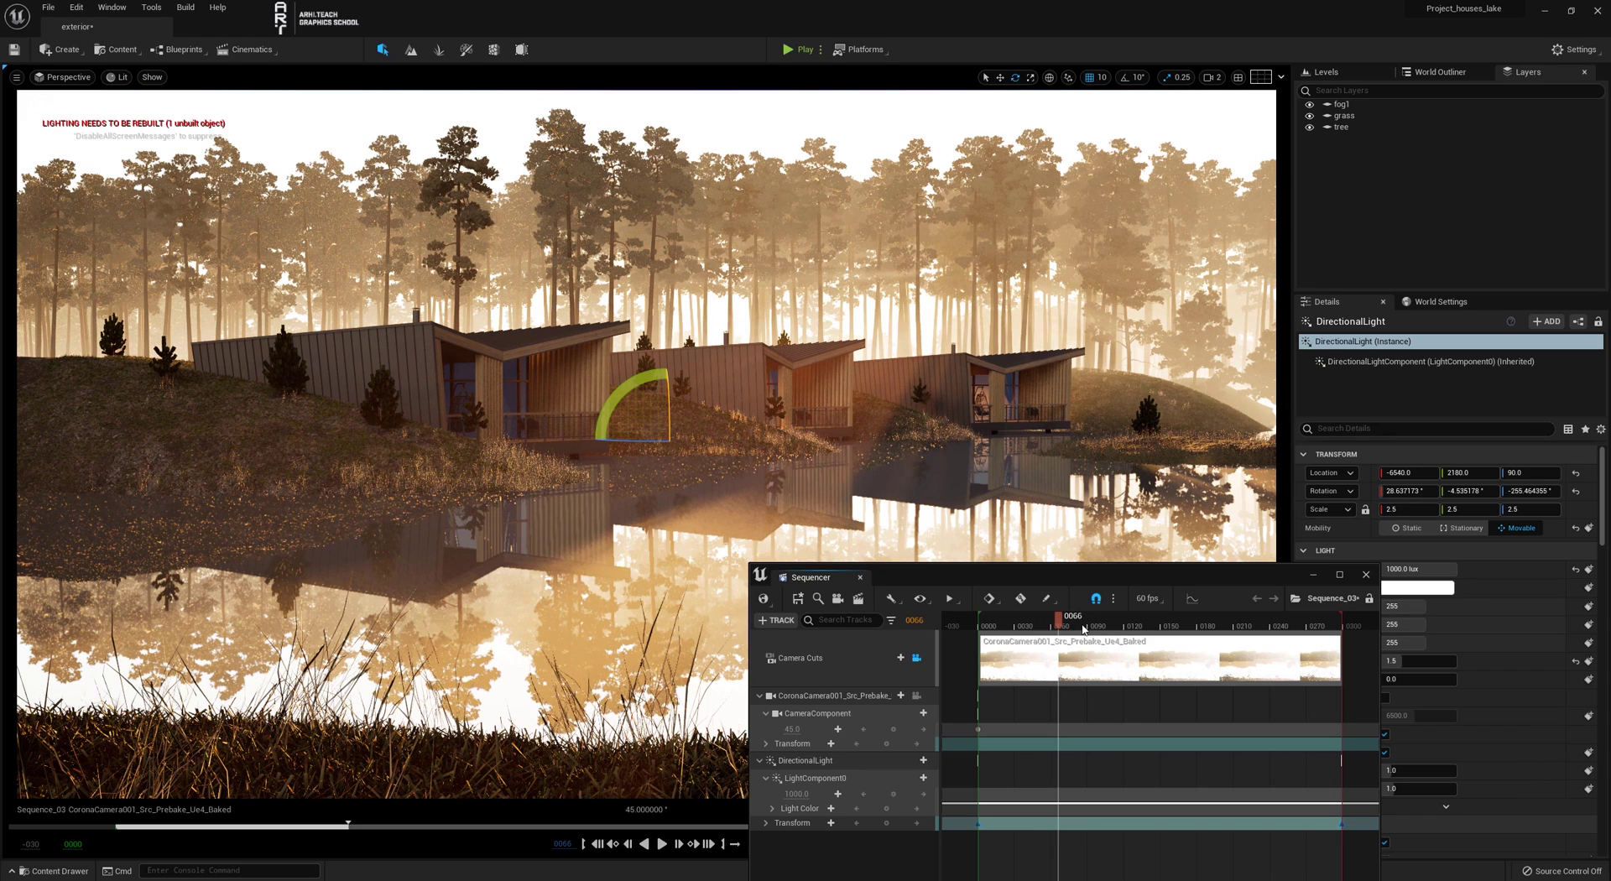
{"action": "left_click", "coordinate": [1089, 628]}
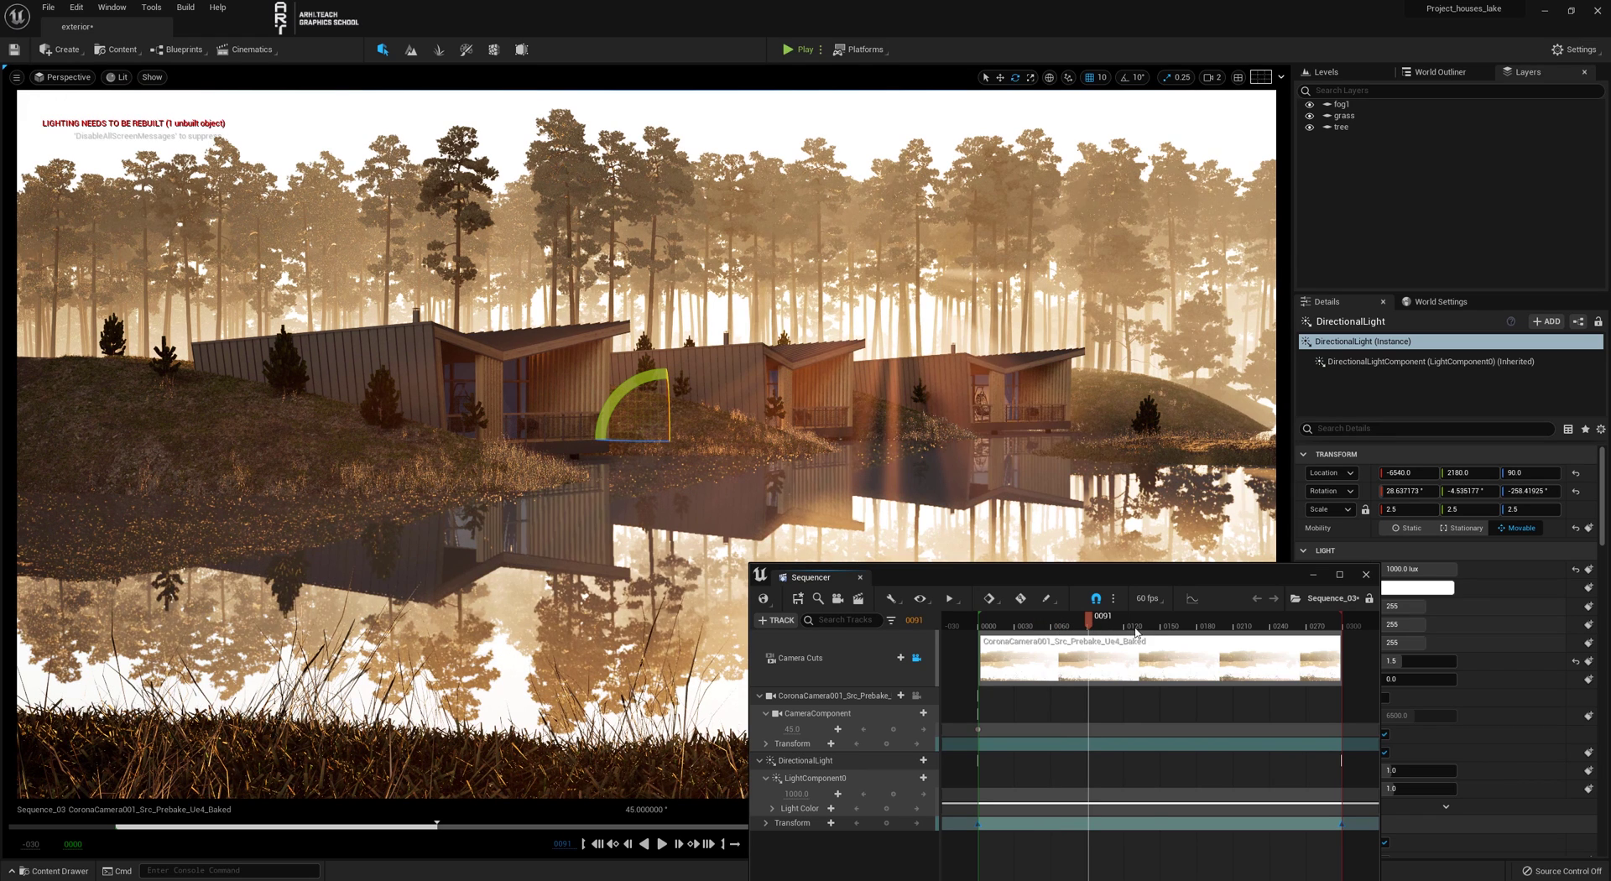
{"action": "left_click", "coordinate": [1155, 628]}
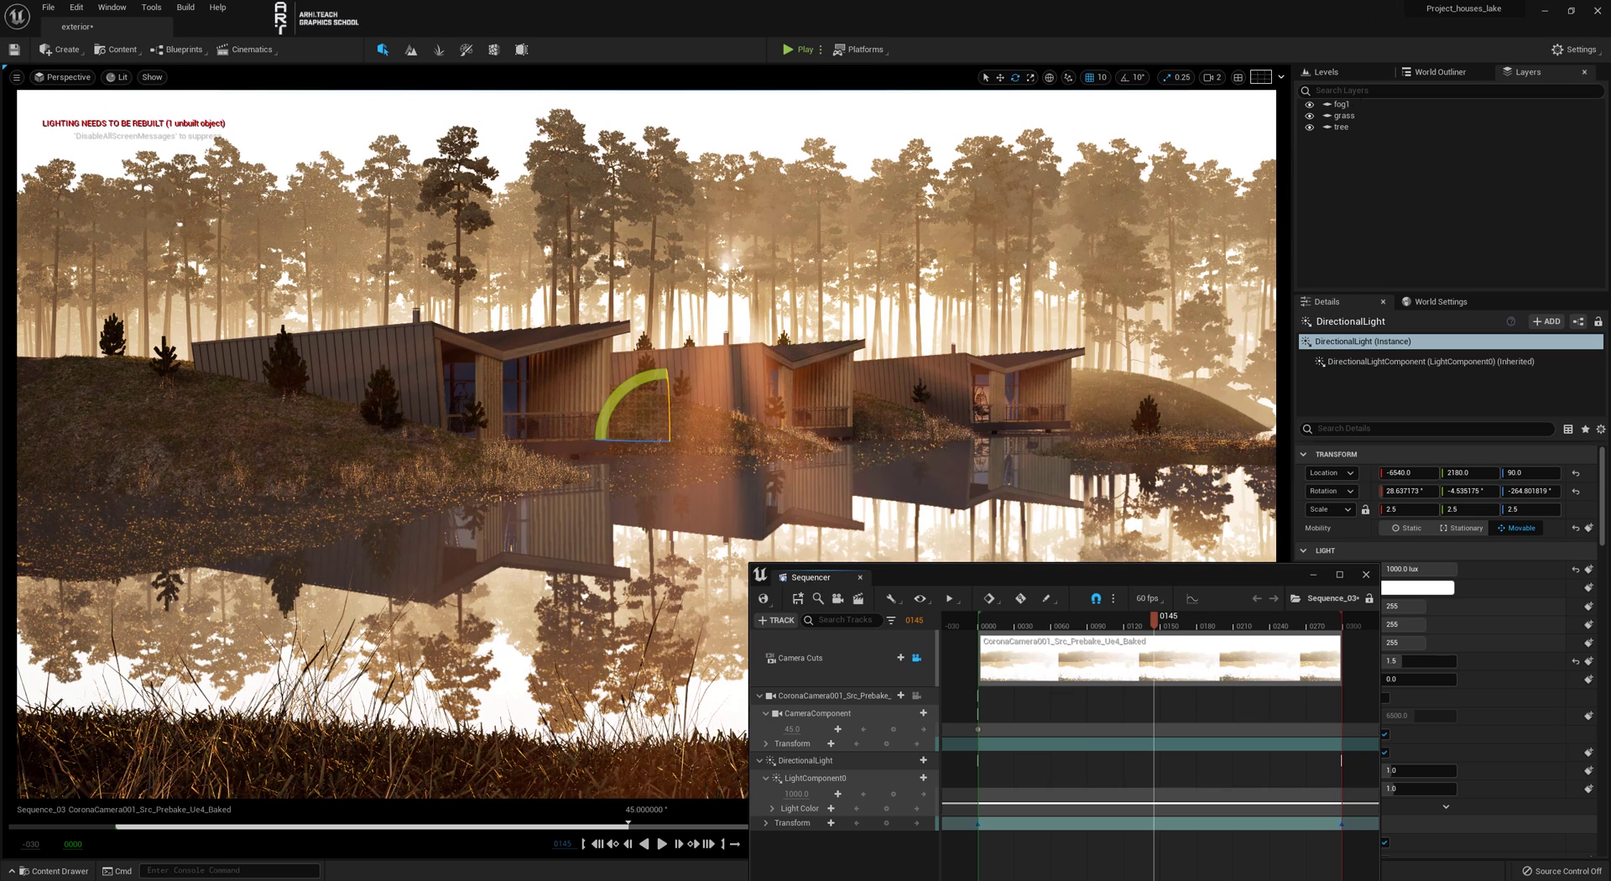
{"action": "left_click_drag", "start_coordinate": [1154, 622], "coordinate": [1158, 622]}
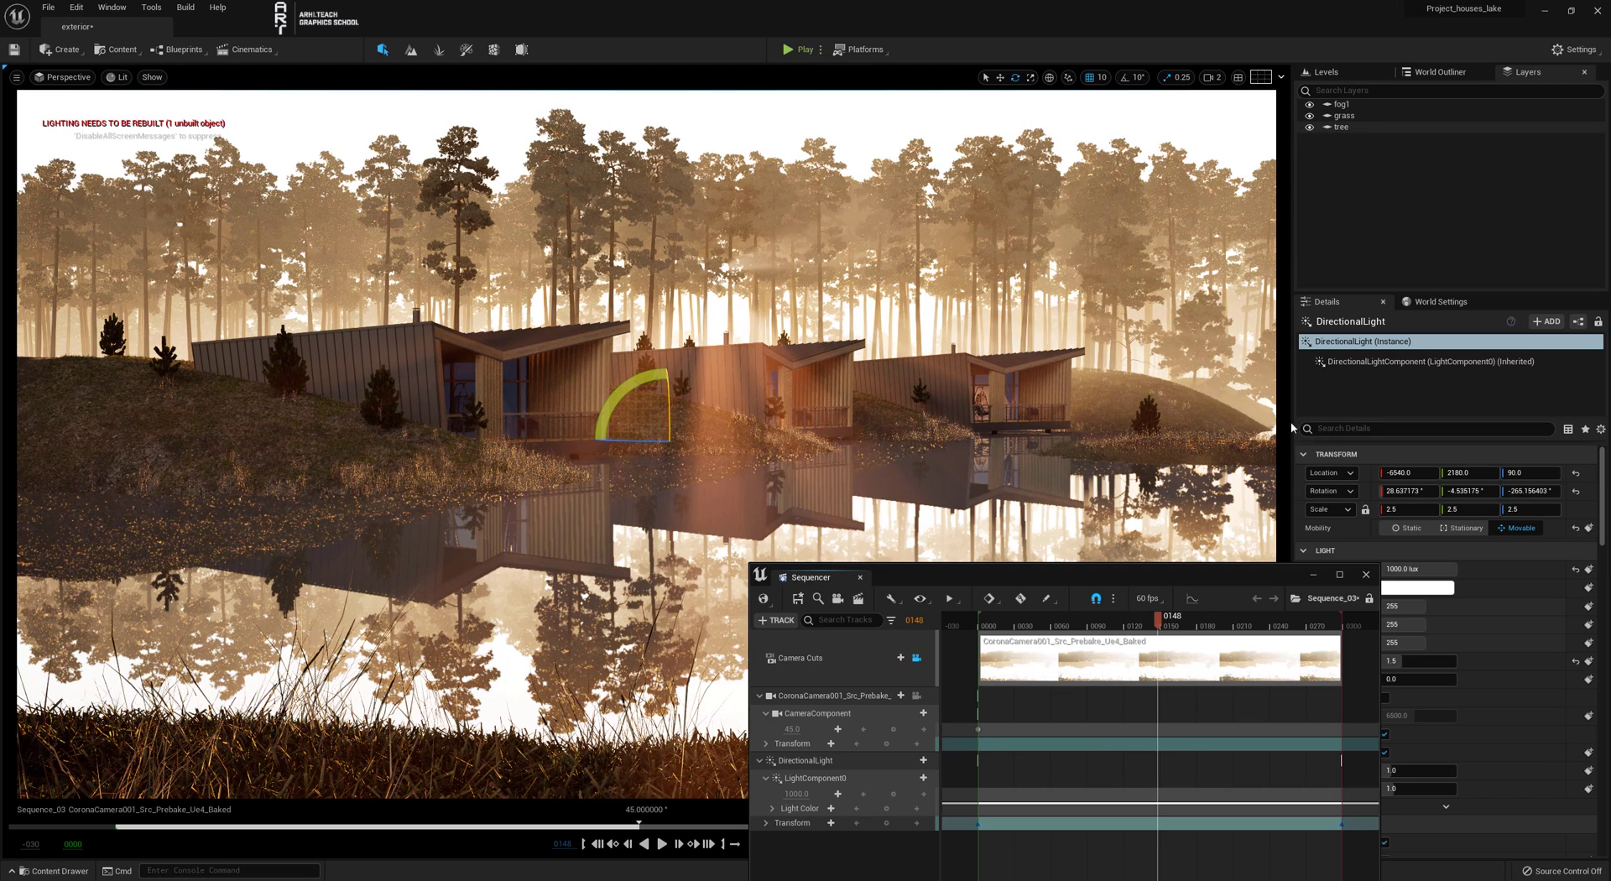
Hide the tree layer and play Sequence_03 from near its start to check the light's motion.
{"action": "left_click", "coordinate": [1309, 127]}
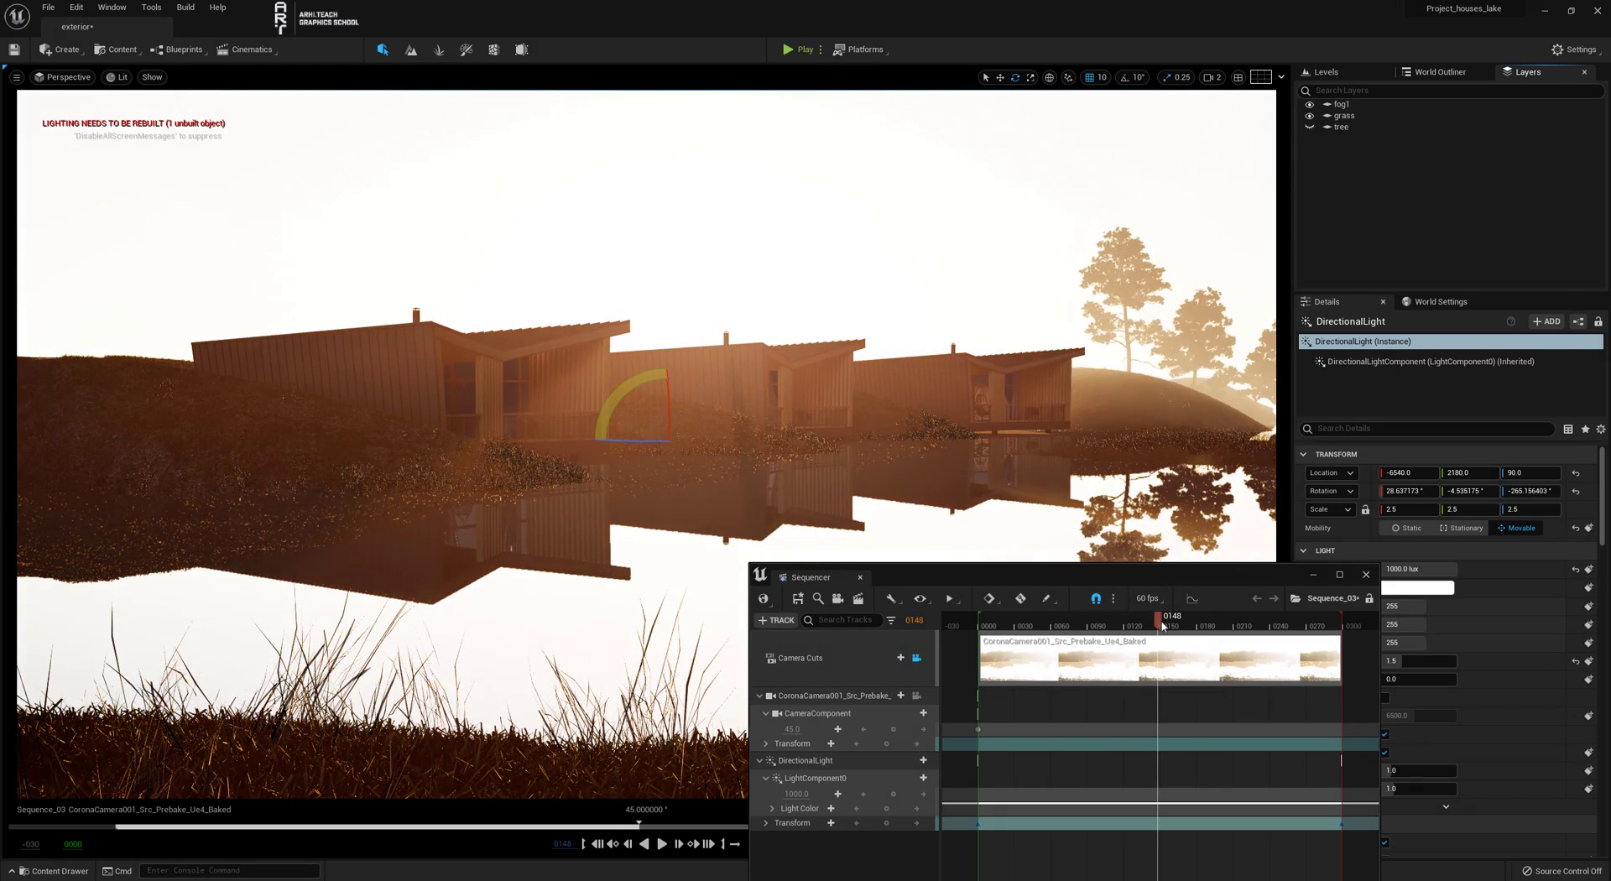
{"action": "left_click_drag", "start_coordinate": [1048, 621], "coordinate": [978, 622]}
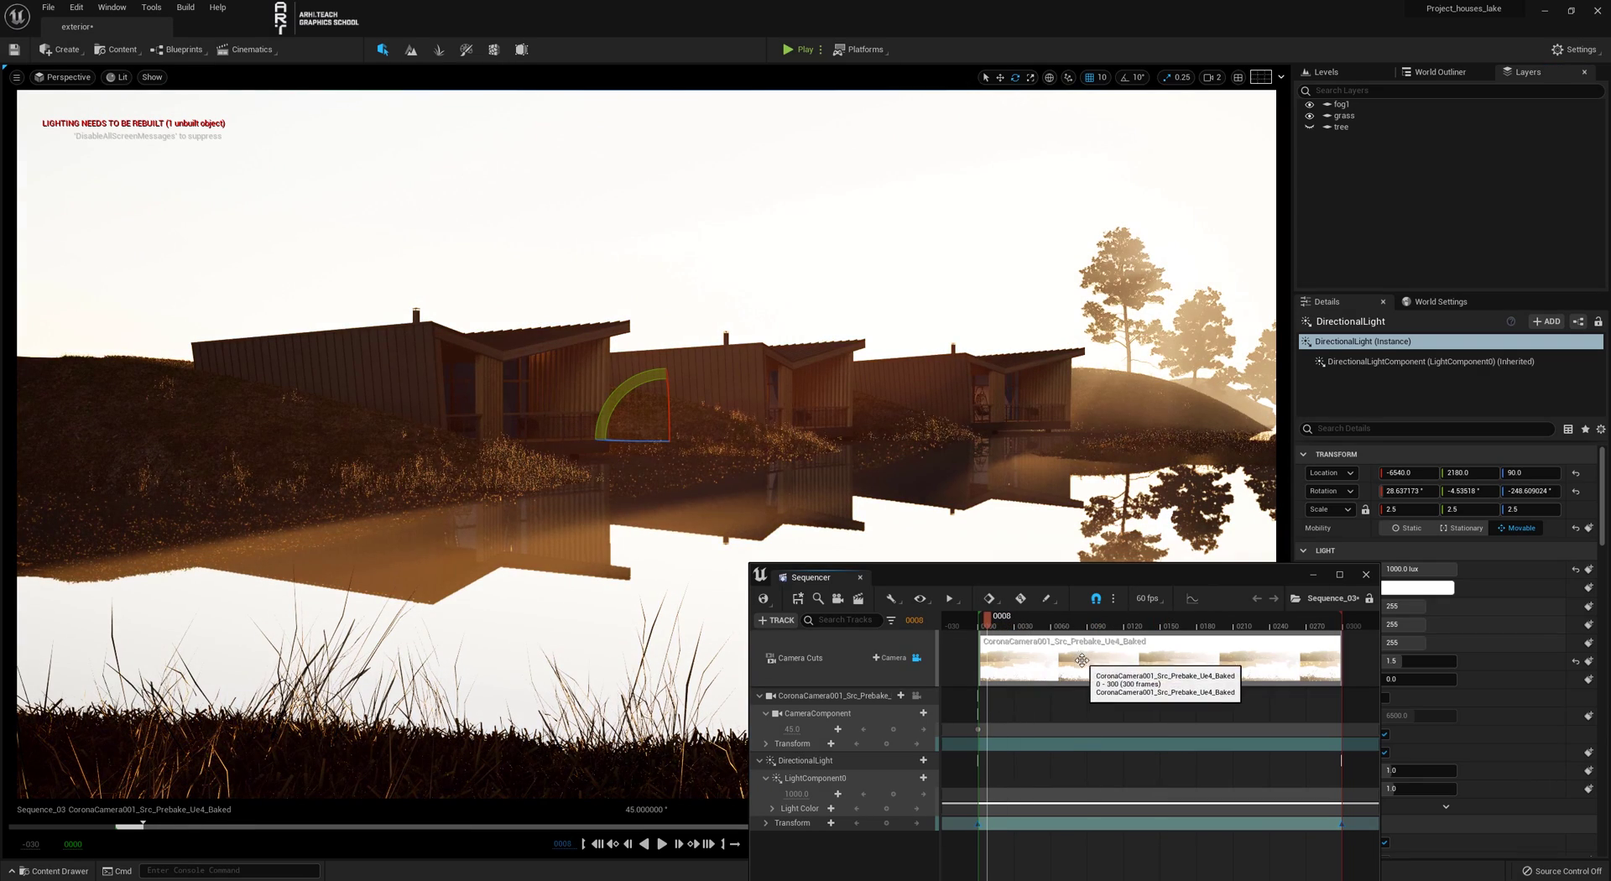
{"action": "key", "text": "space"}
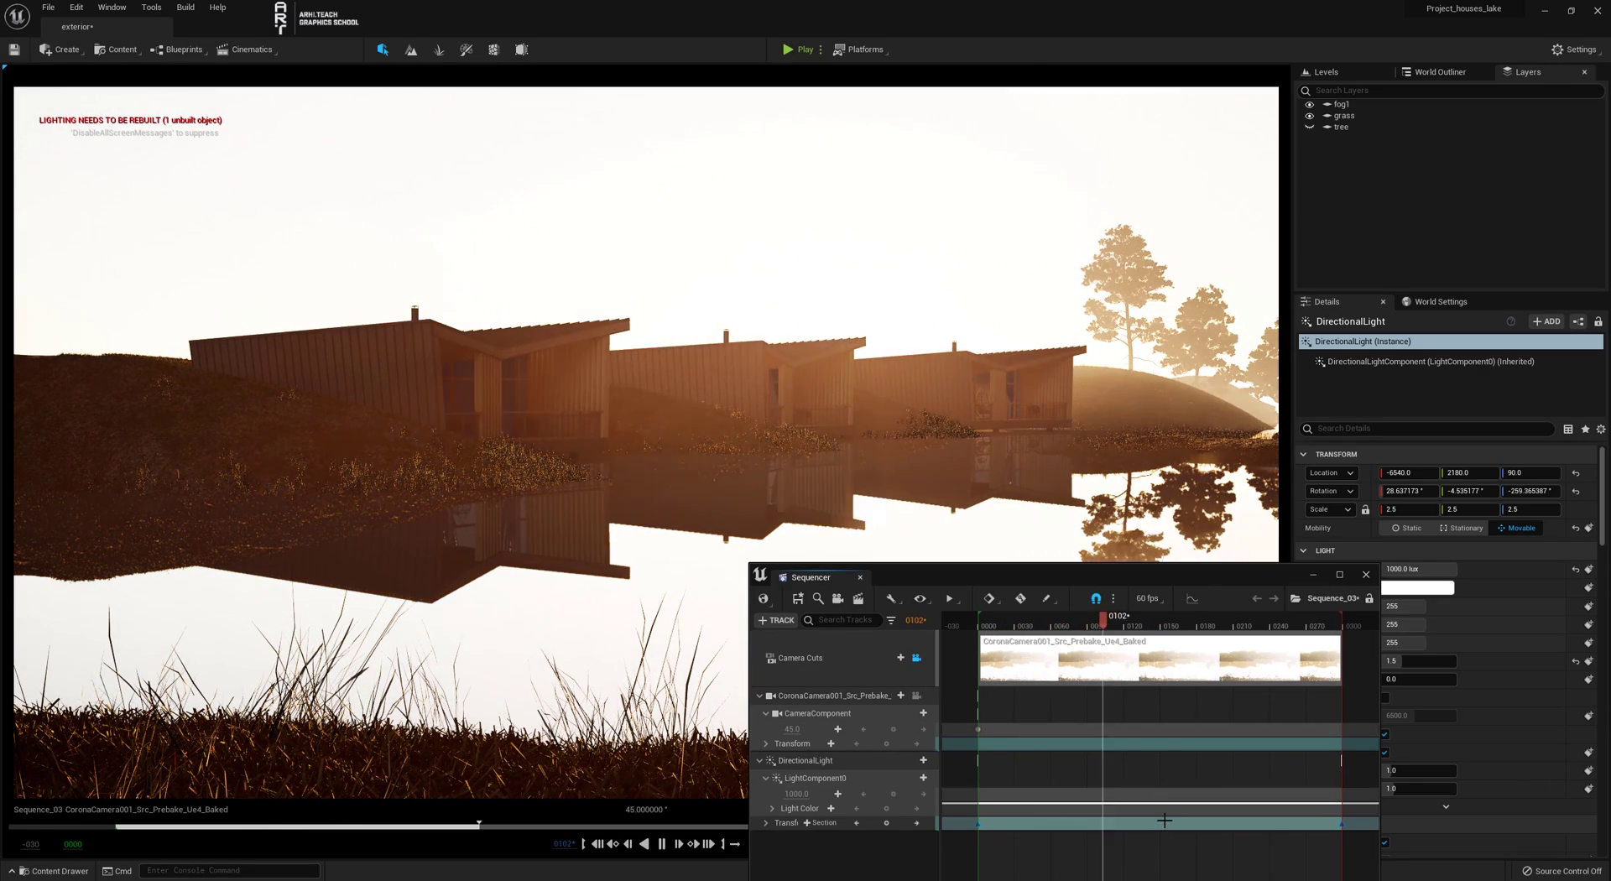
{"action": "key", "text": "space"}
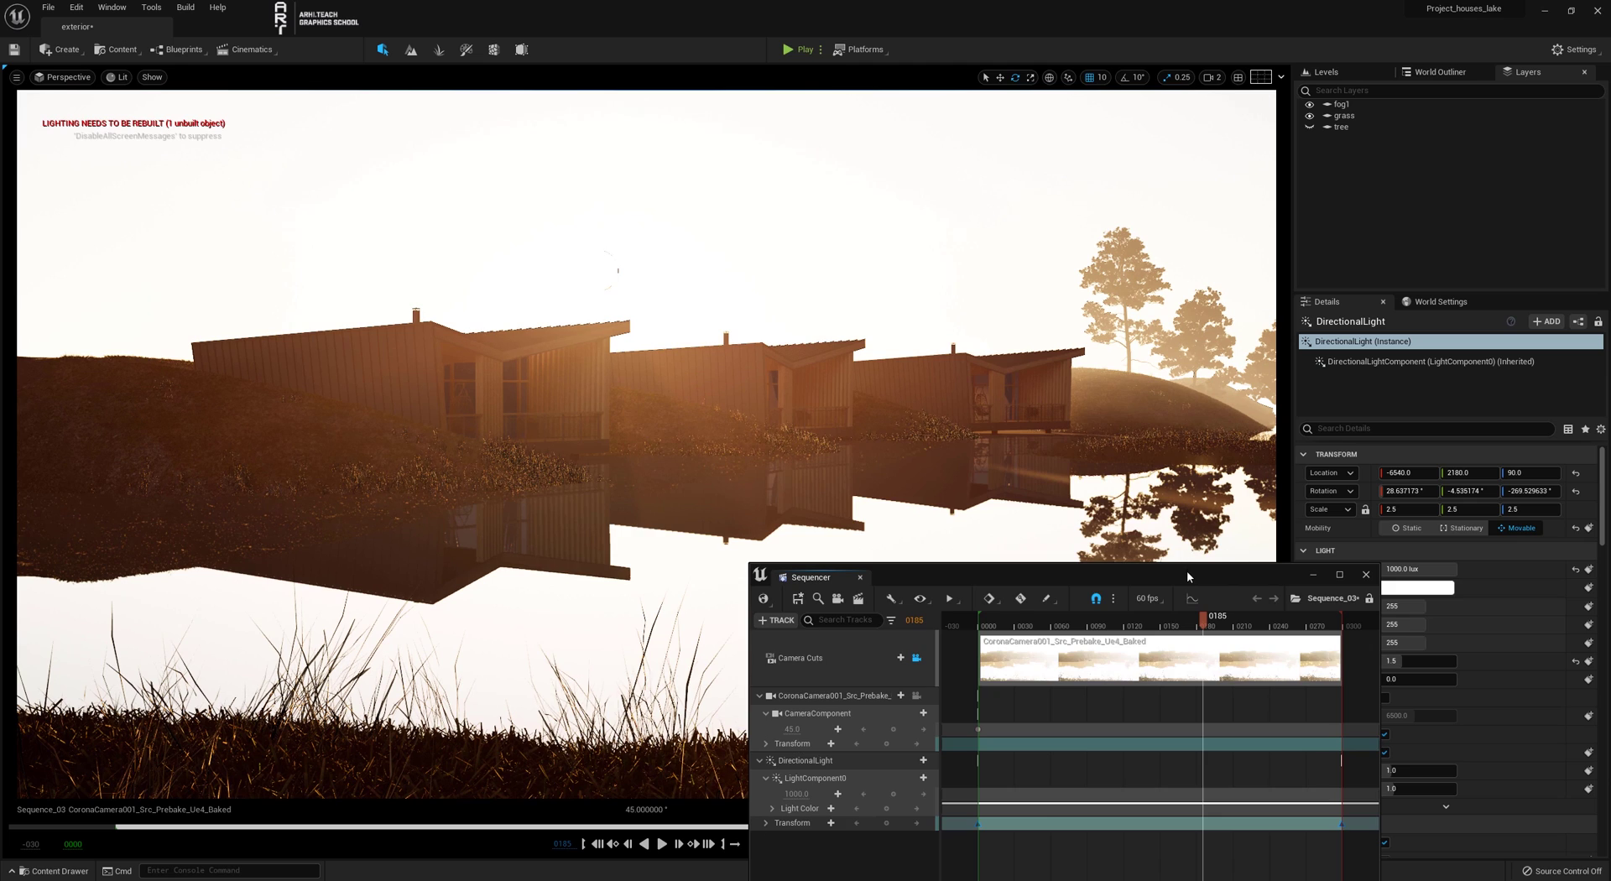
Extend the end of Sequence_03 to about frame 600 and move the DirectionalLight's last Transform key there.
{"action": "left_click_drag", "start_coordinate": [1187, 575], "coordinate": [973, 501]}
{"action": "scroll", "coordinate": [1005, 664], "scroll_direction": "down", "scroll_amount": 3, "text": "ctrl"}
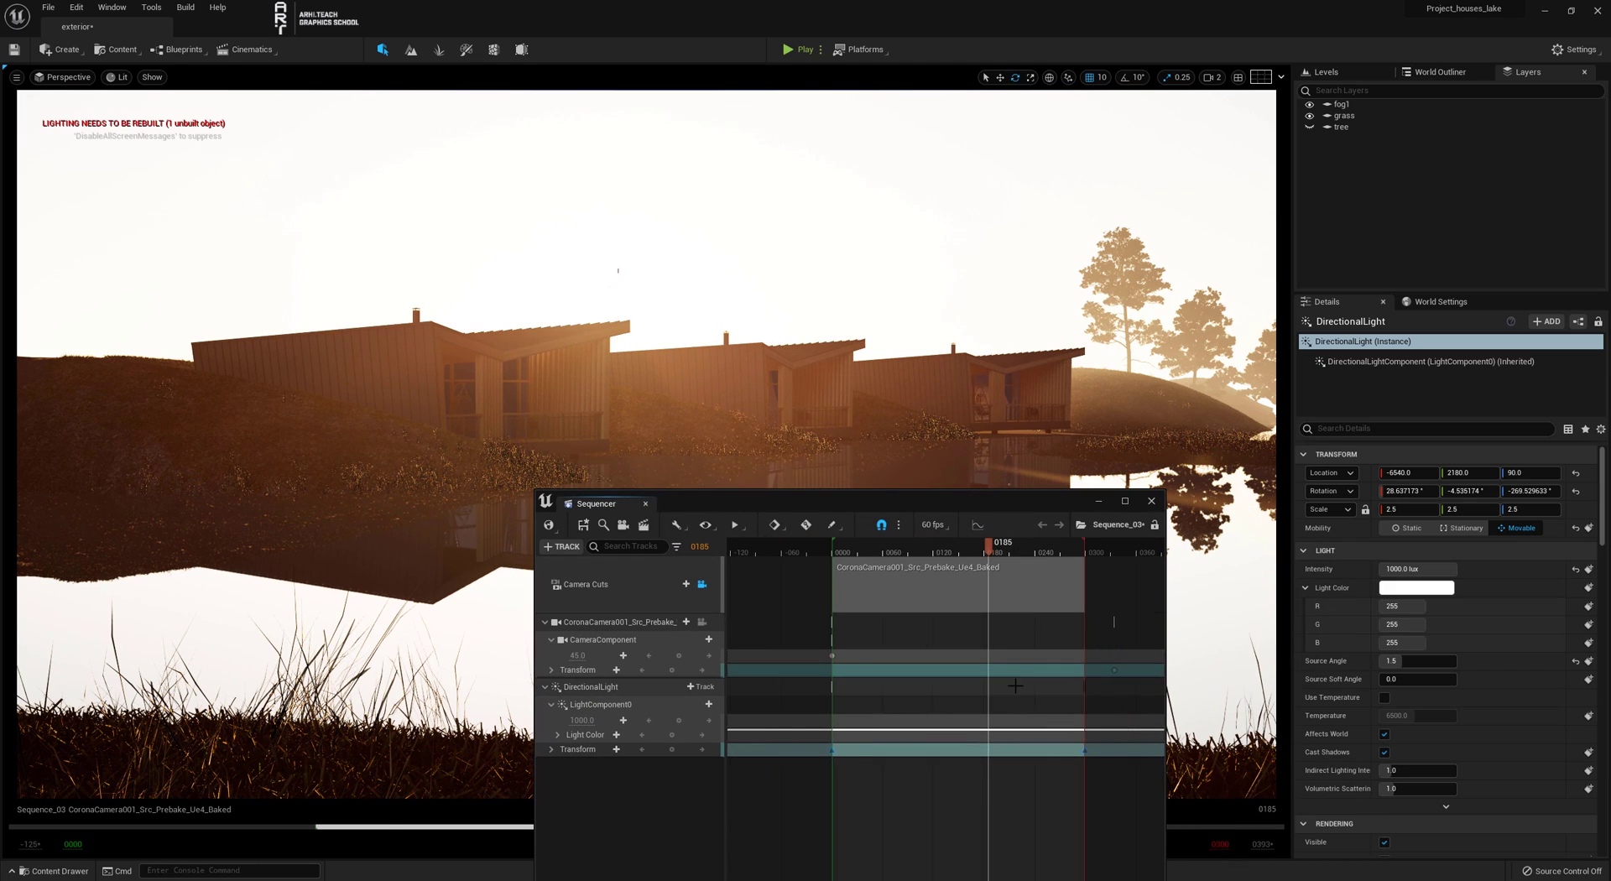
{"action": "right_click_drag", "start_coordinate": [1153, 794], "coordinate": [898, 783]}
{"action": "left_click_drag", "start_coordinate": [818, 544], "coordinate": [1040, 598]}
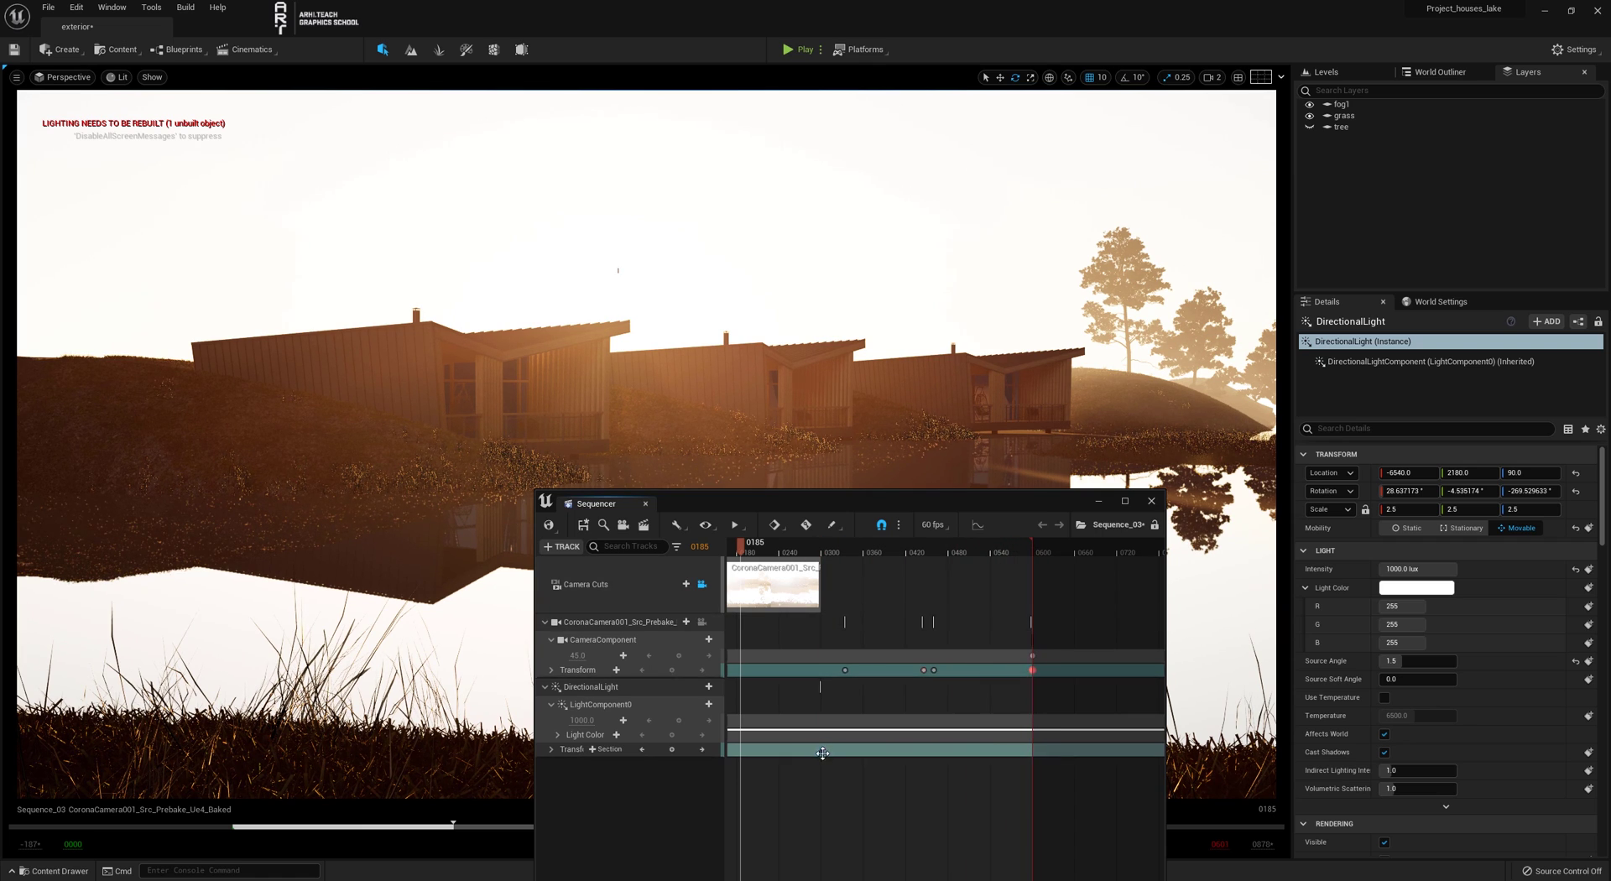
{"action": "left_click_drag", "start_coordinate": [819, 751], "coordinate": [1032, 760]}
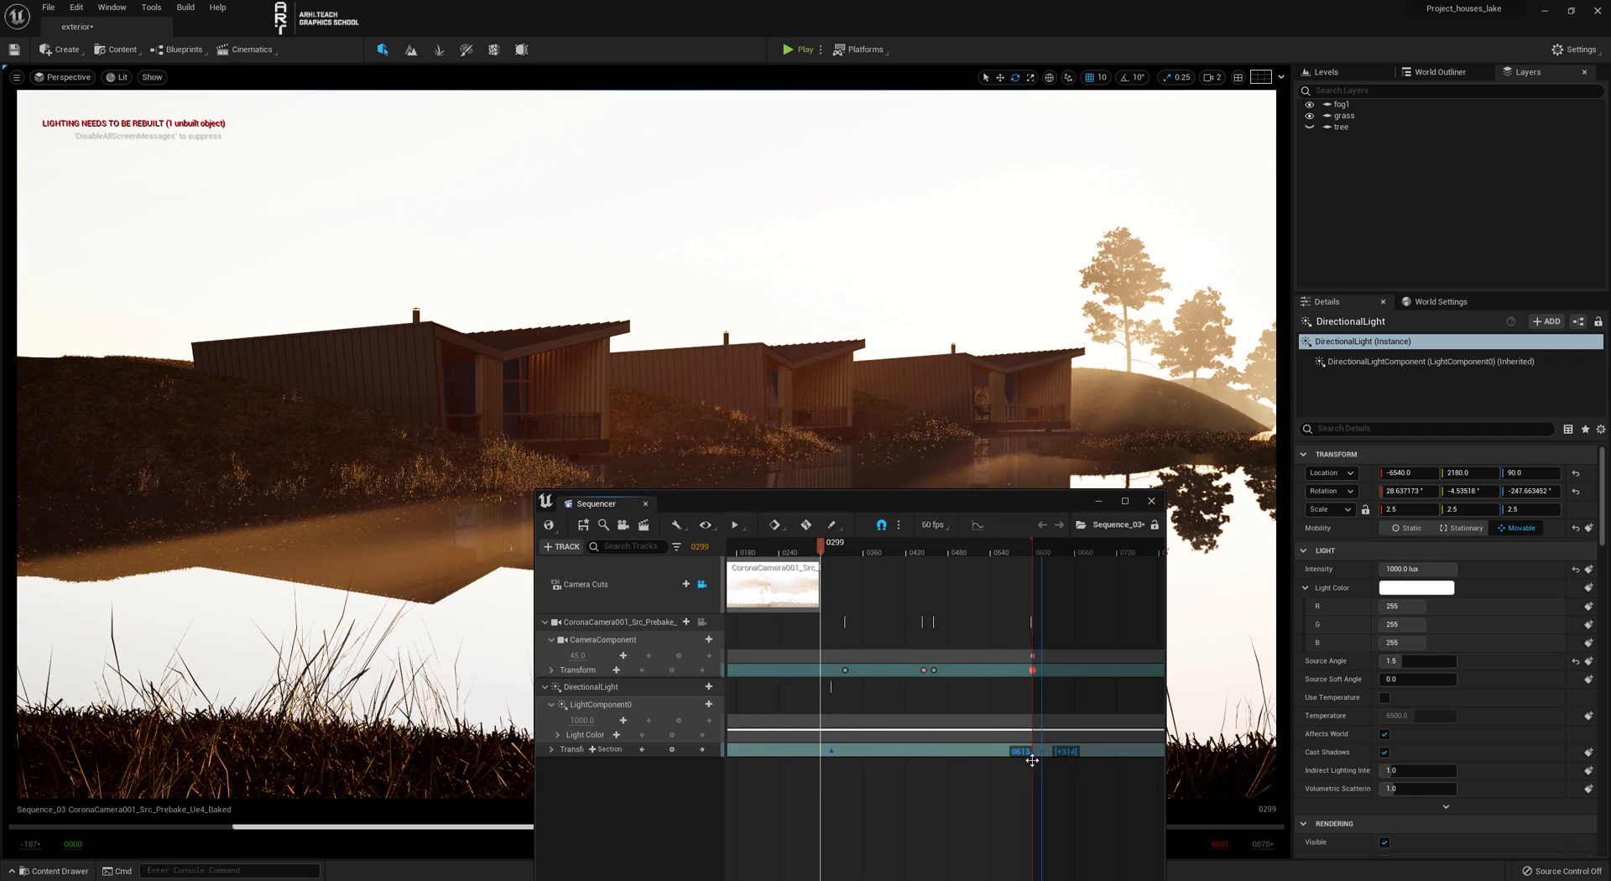
Move the DirectionalLight's first Transform key back to frame 0.
{"action": "right_click_drag", "start_coordinate": [914, 816], "coordinate": [1089, 819]}
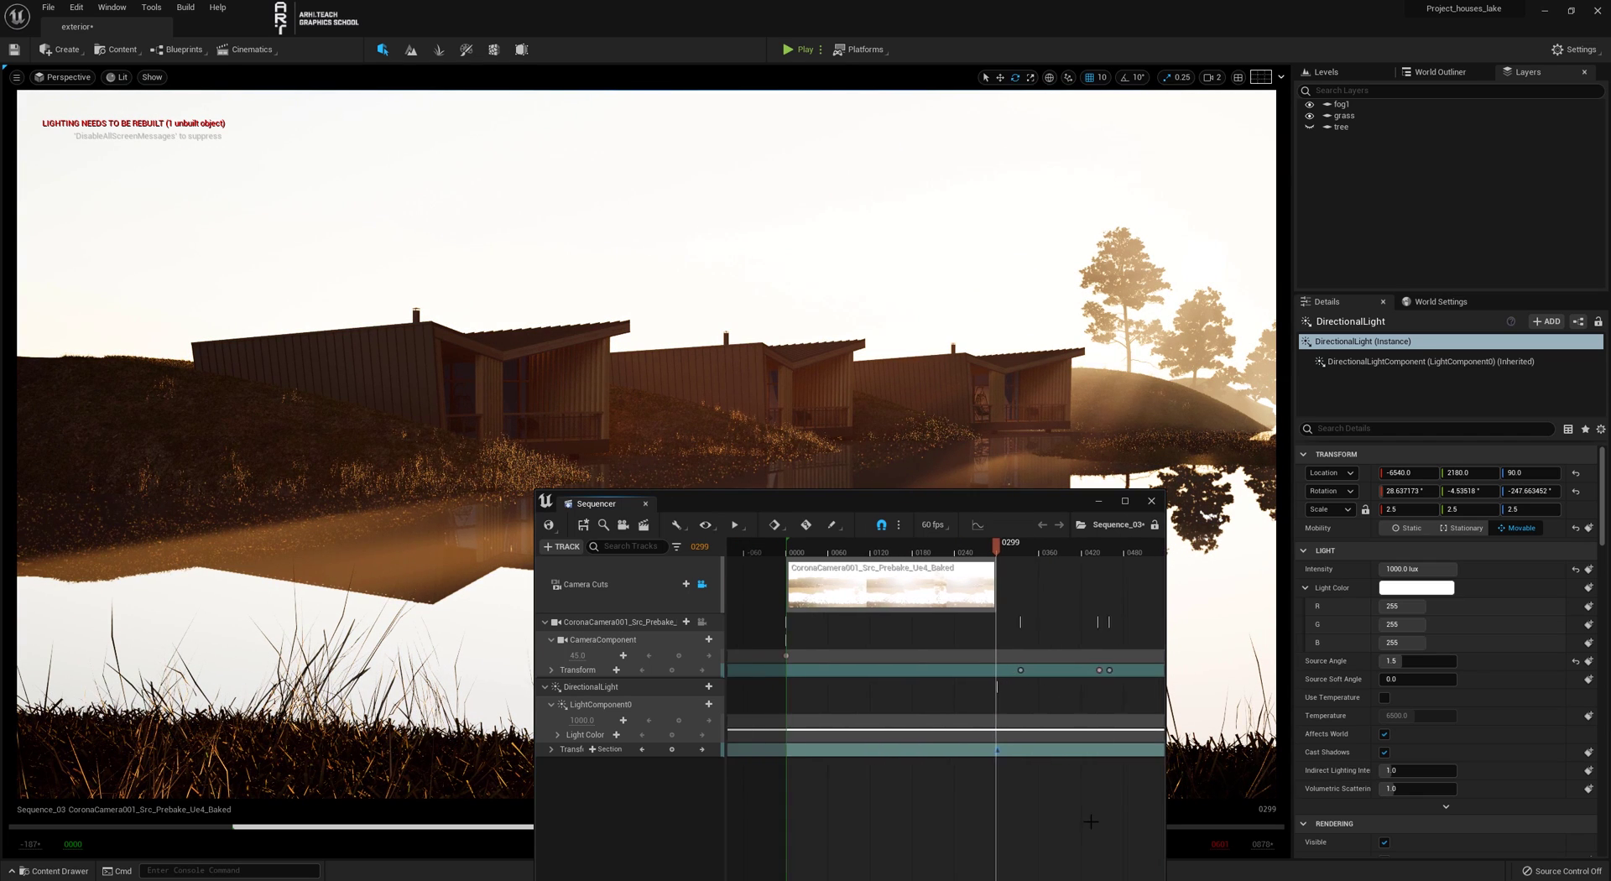
{"action": "left_click", "coordinate": [1078, 816]}
{"action": "left_click_drag", "start_coordinate": [990, 750], "coordinate": [806, 769]}
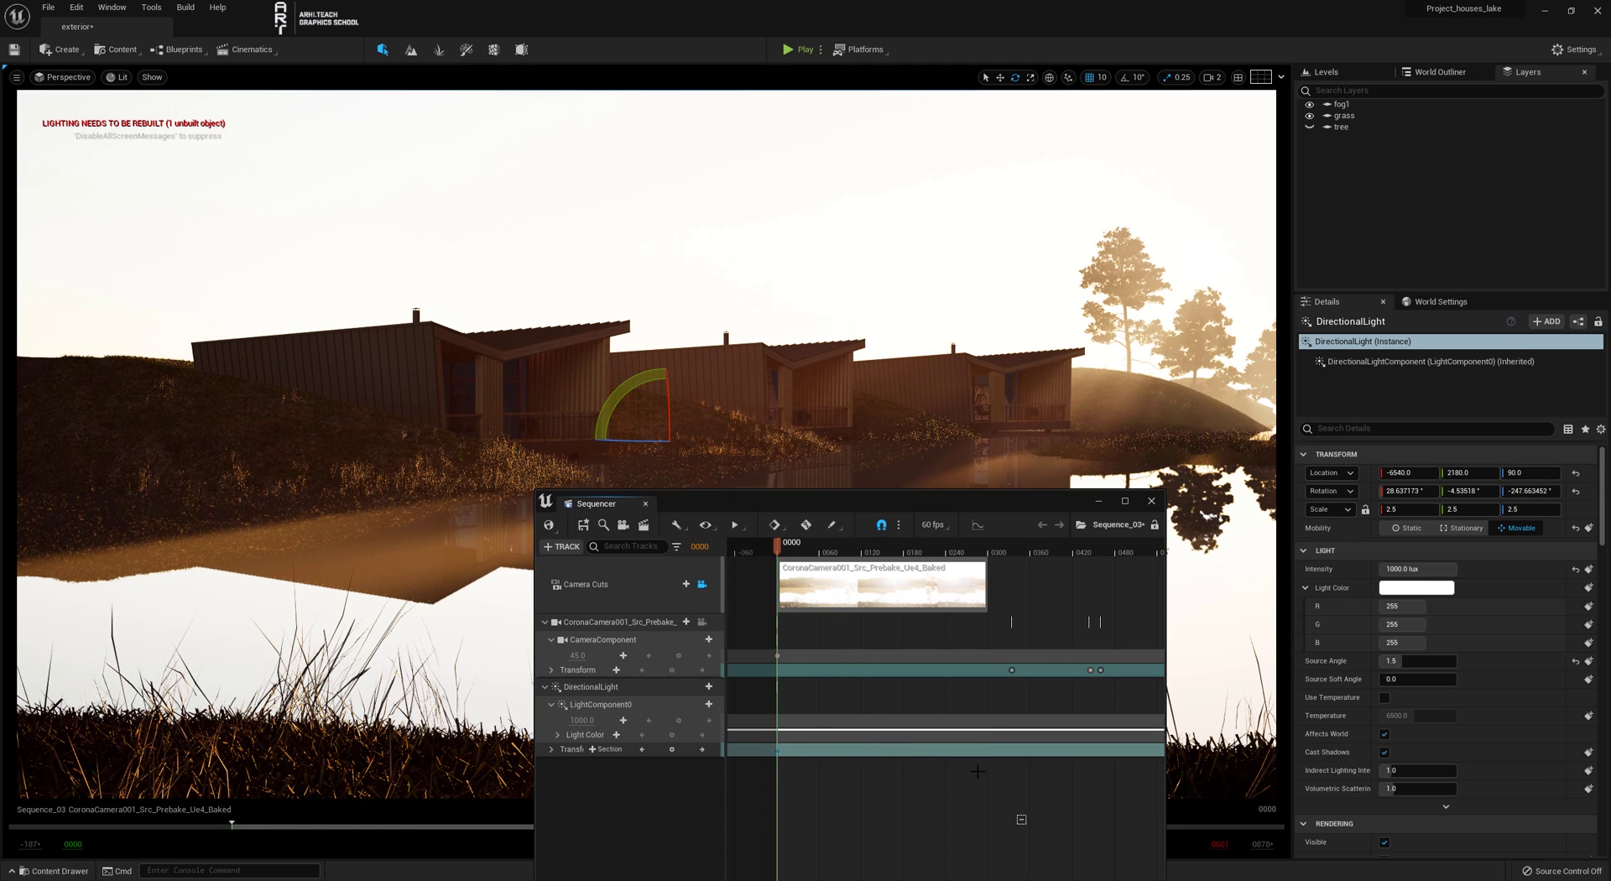
Lengthen the Camera Cuts section to frame 623 and play the extended sequence from frame 48.
{"action": "scroll", "coordinate": [1018, 784], "scroll_direction": "down", "scroll_amount": 2, "text": "ctrl"}
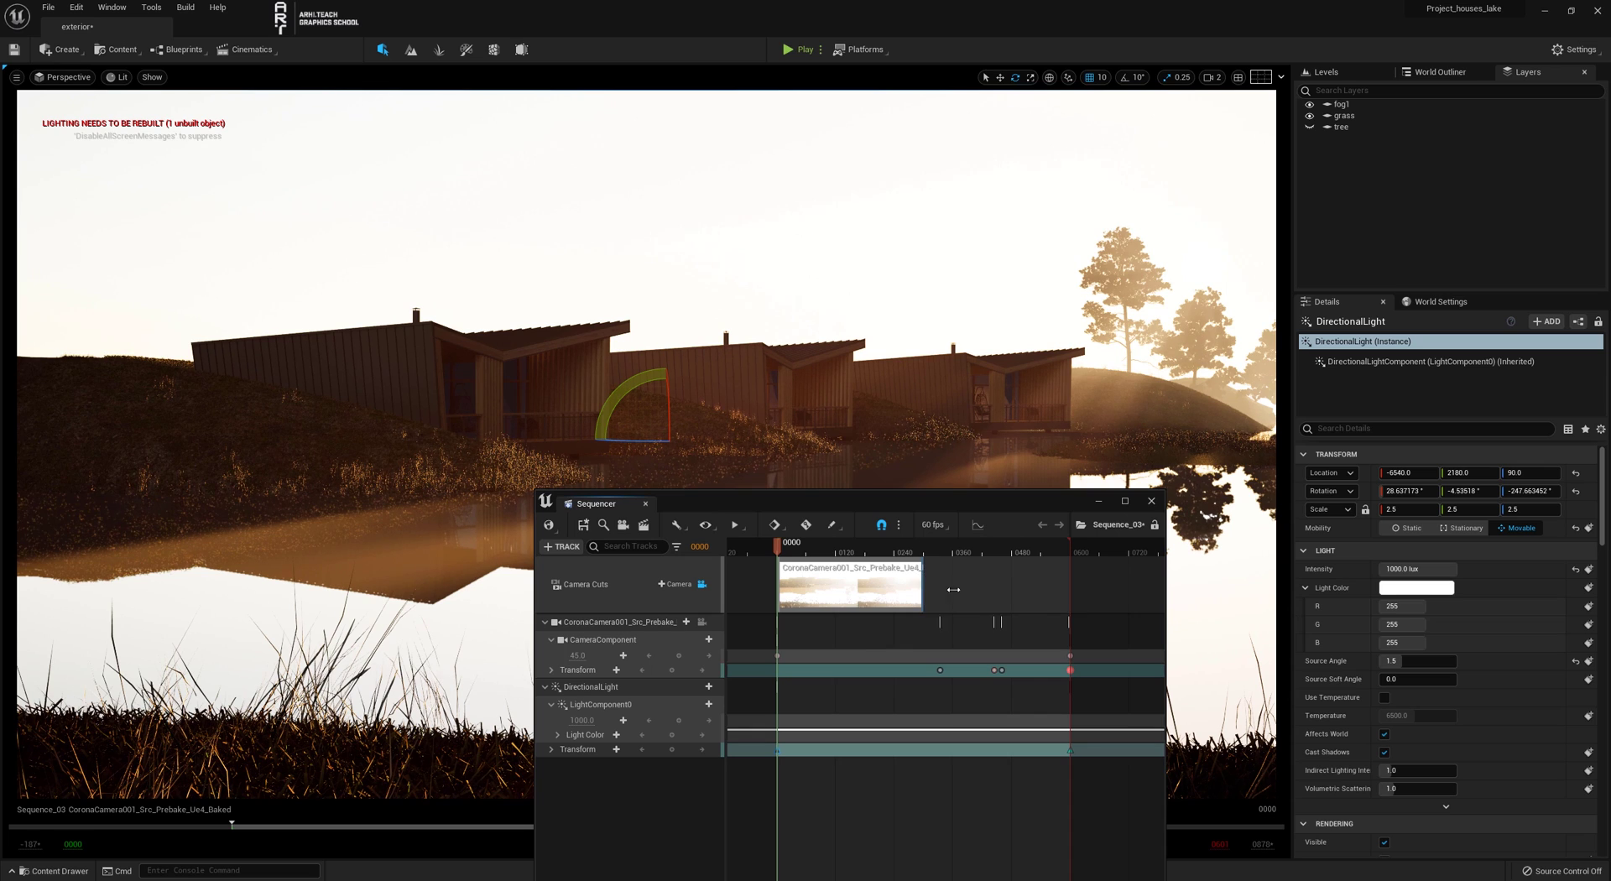
{"action": "left_click_drag", "start_coordinate": [921, 580], "coordinate": [1078, 600]}
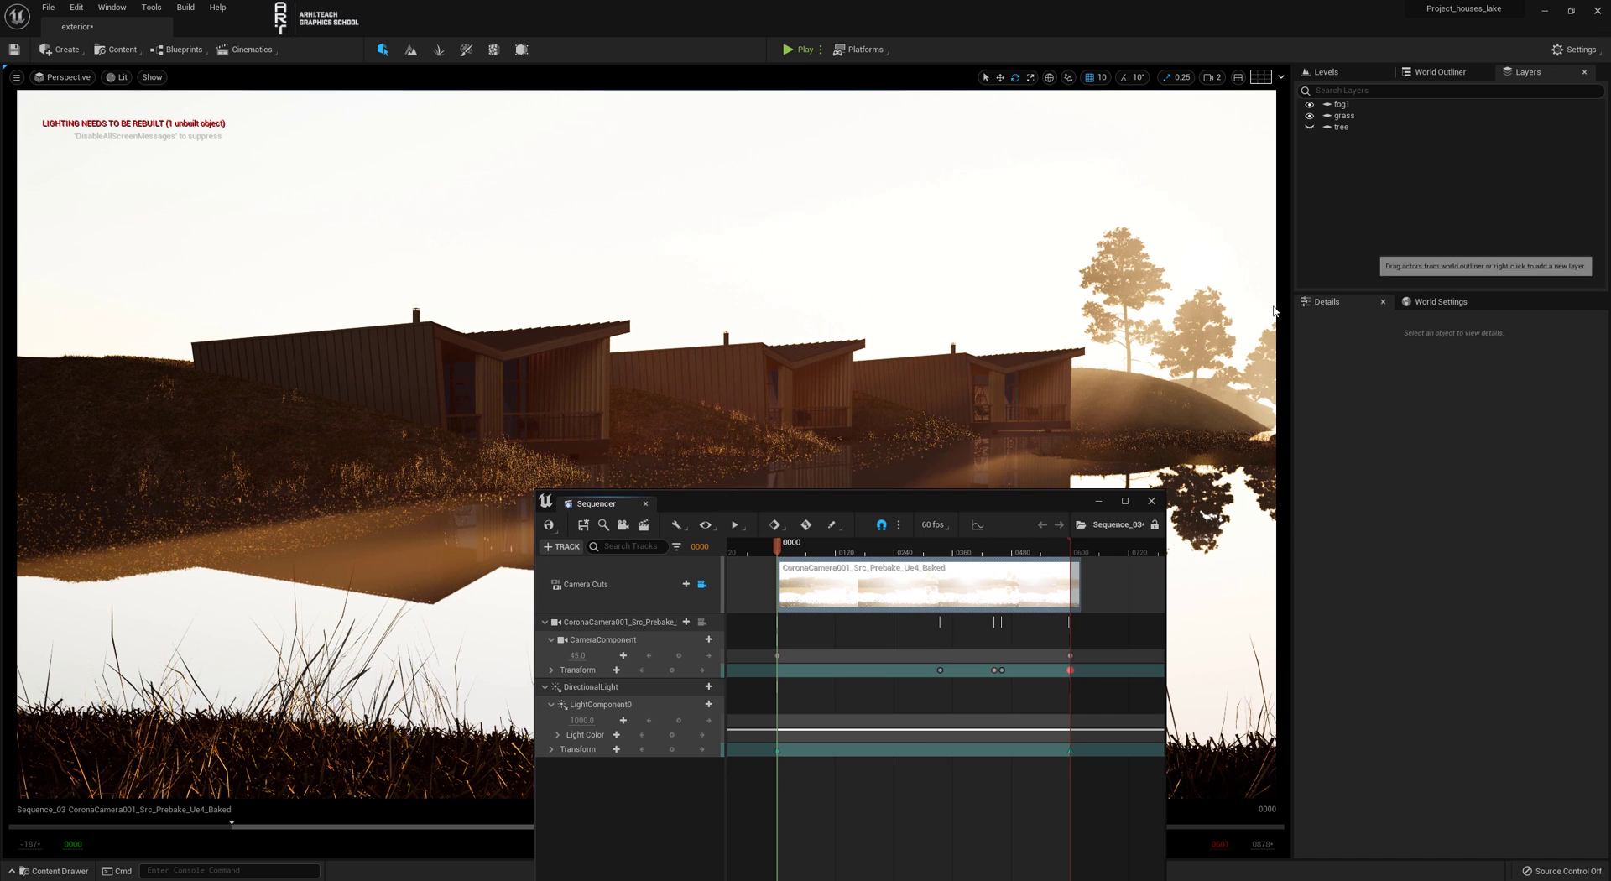
{"action": "left_click_drag", "start_coordinate": [827, 553], "coordinate": [801, 553]}
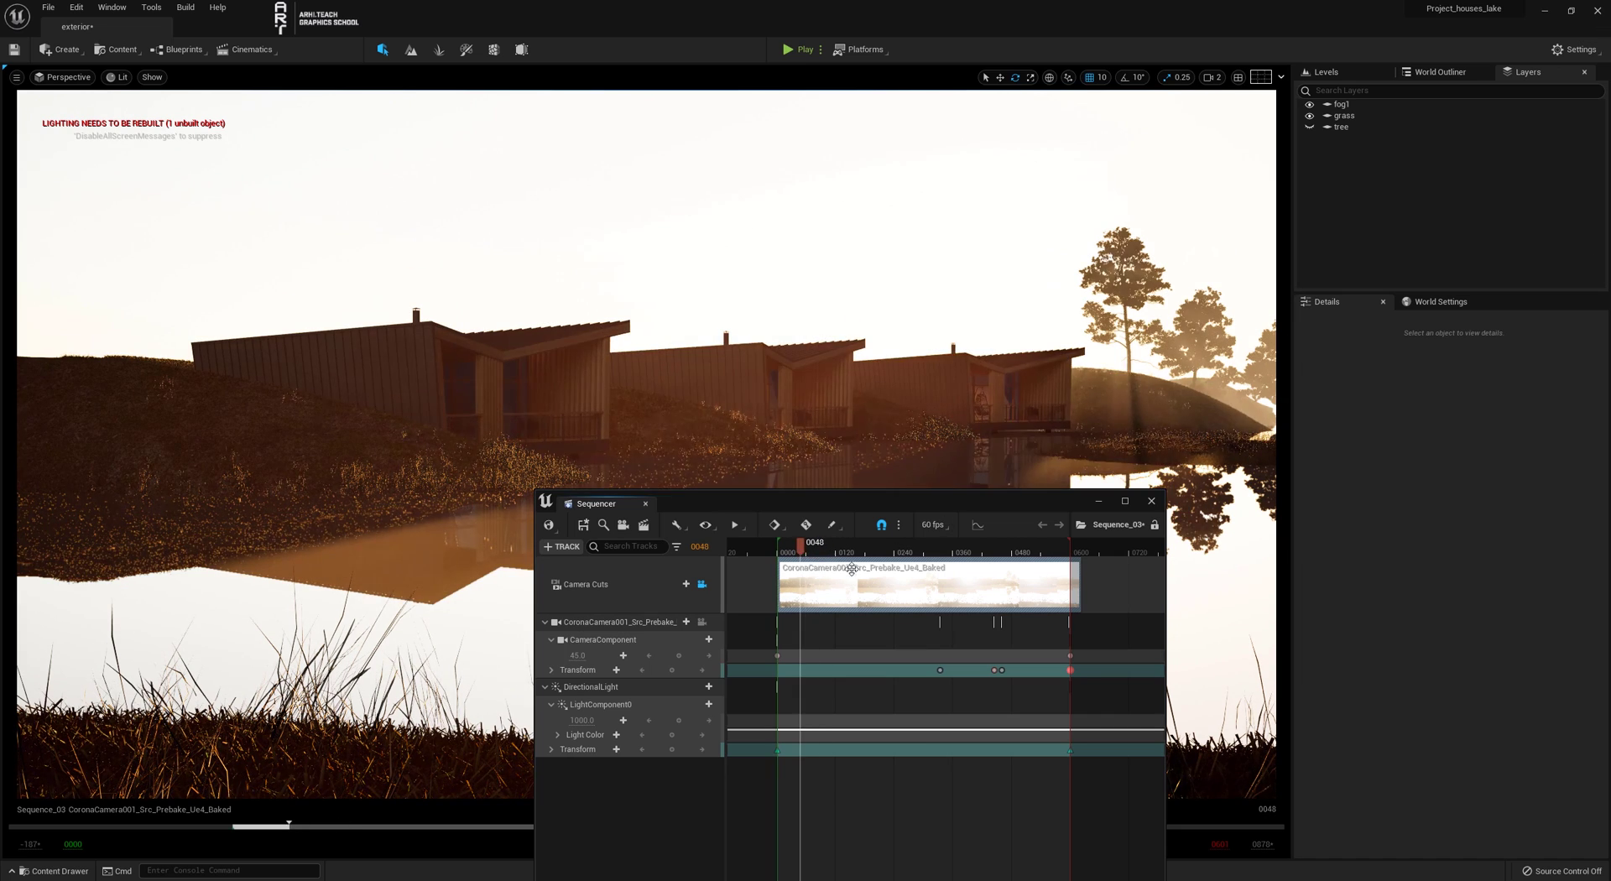
{"action": "key", "text": "space"}
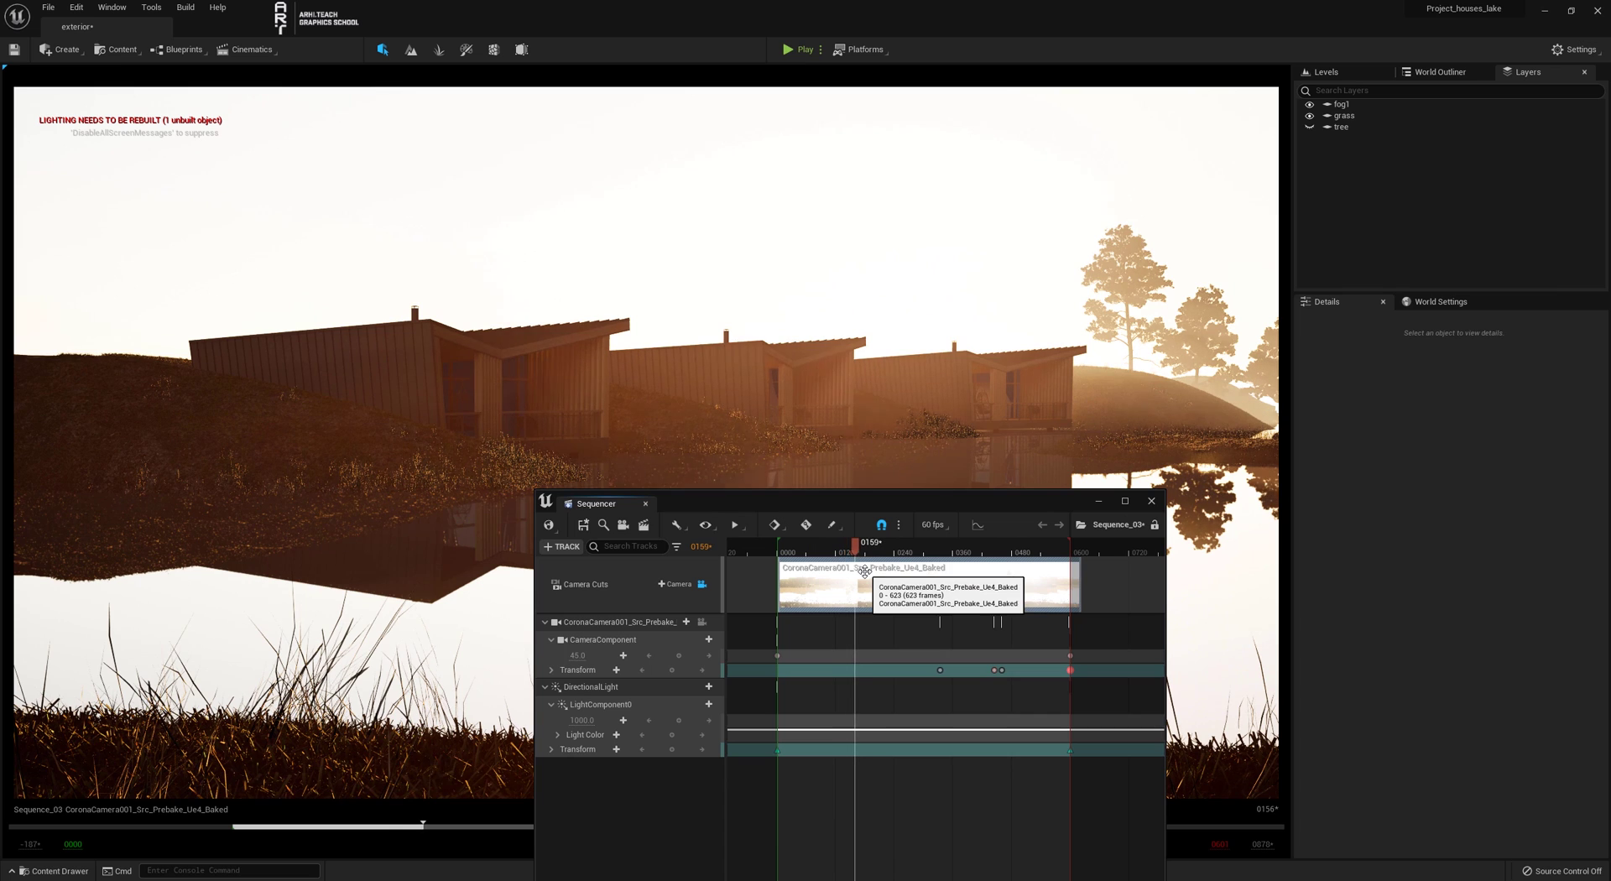
{"action": "key", "text": "space"}
{"action": "key", "text": "space"}
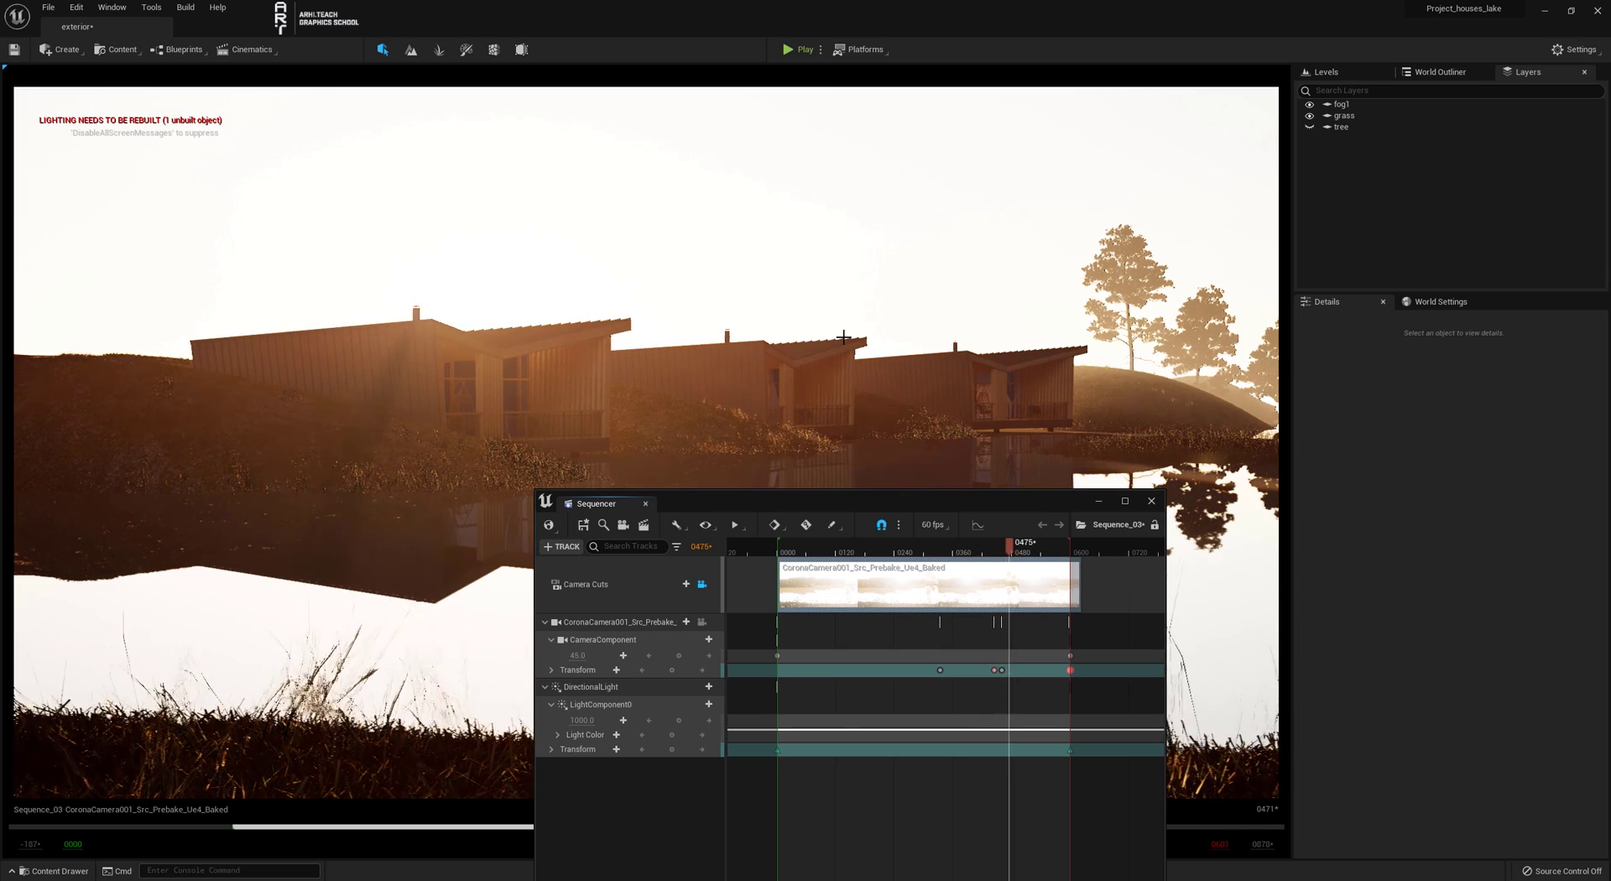
Stop the playback and delete all of the camera's Transform keys in Sequence_03.
{"action": "key", "text": "space"}
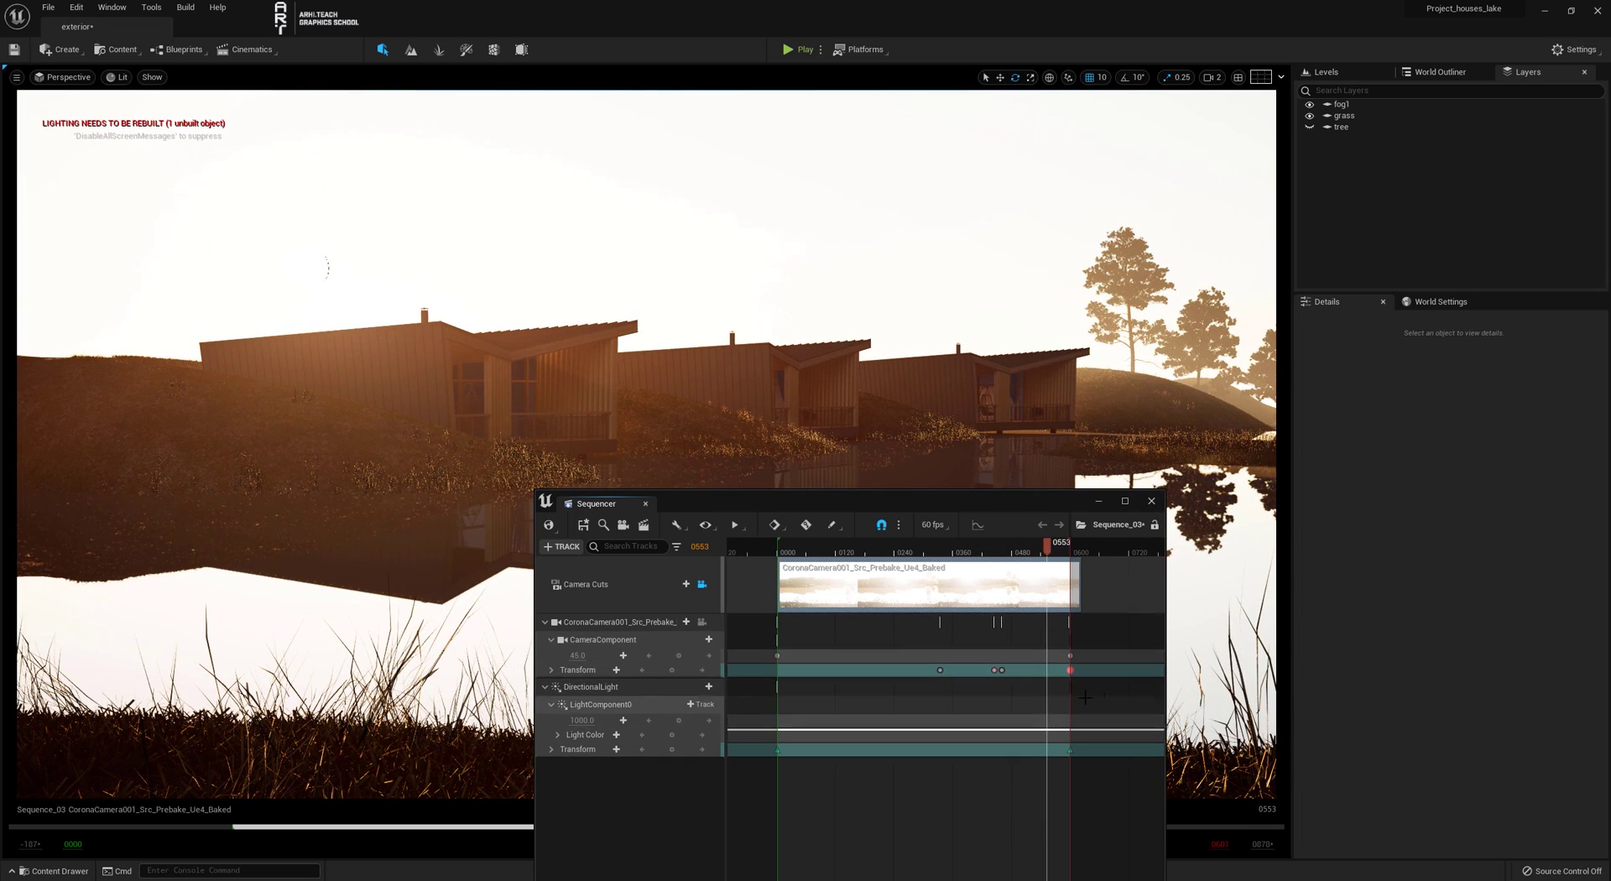
{"action": "left_click_drag", "start_coordinate": [1107, 698], "coordinate": [912, 668]}
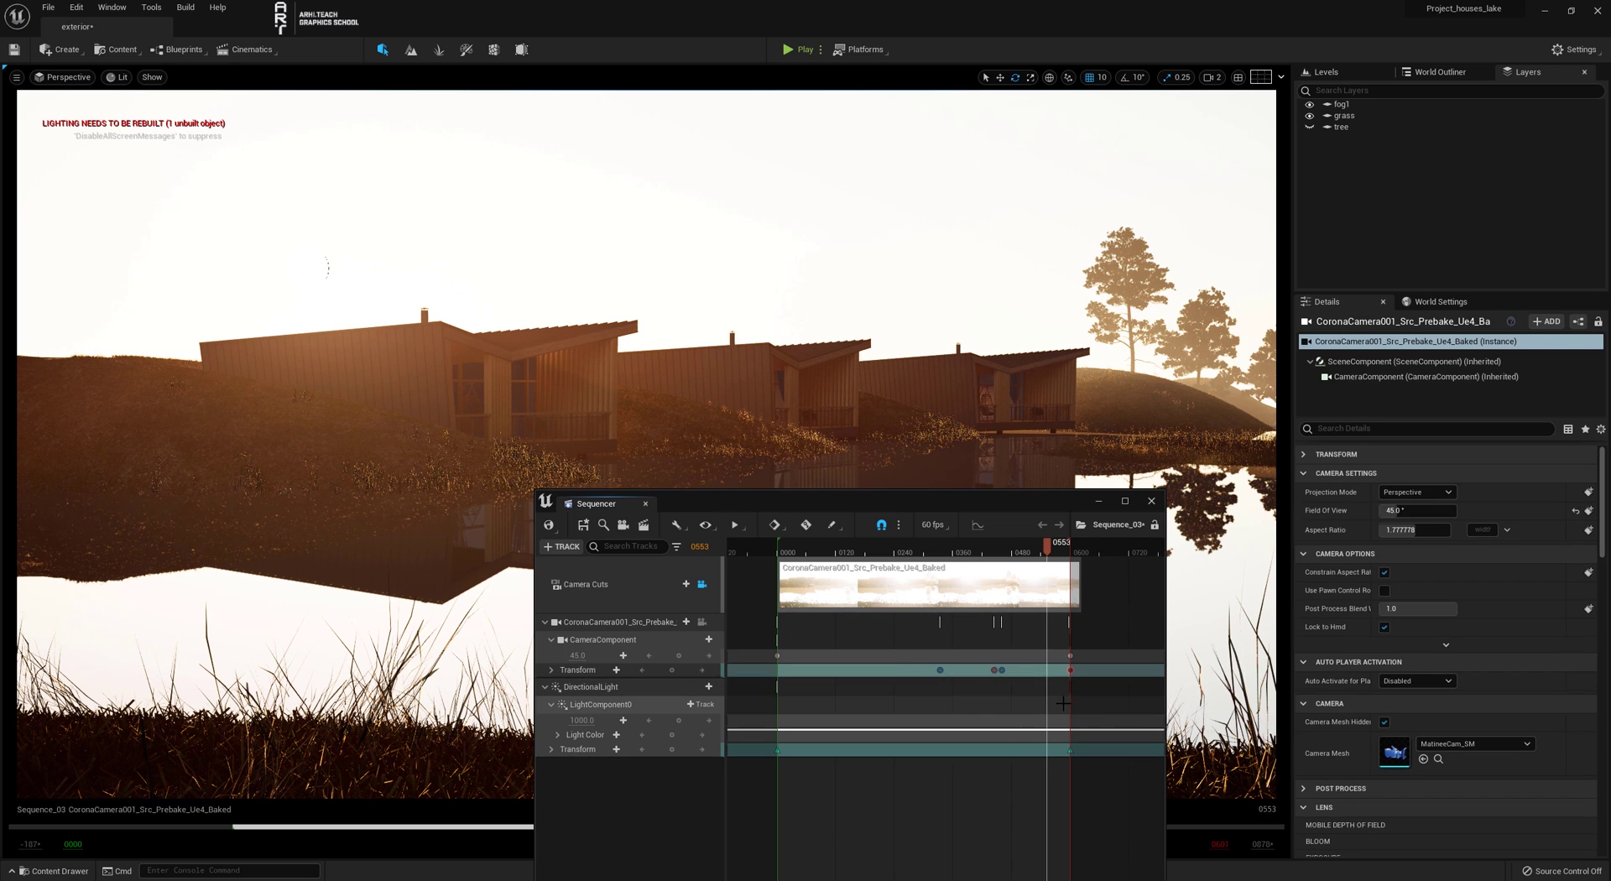
{"action": "key", "text": "Delete"}
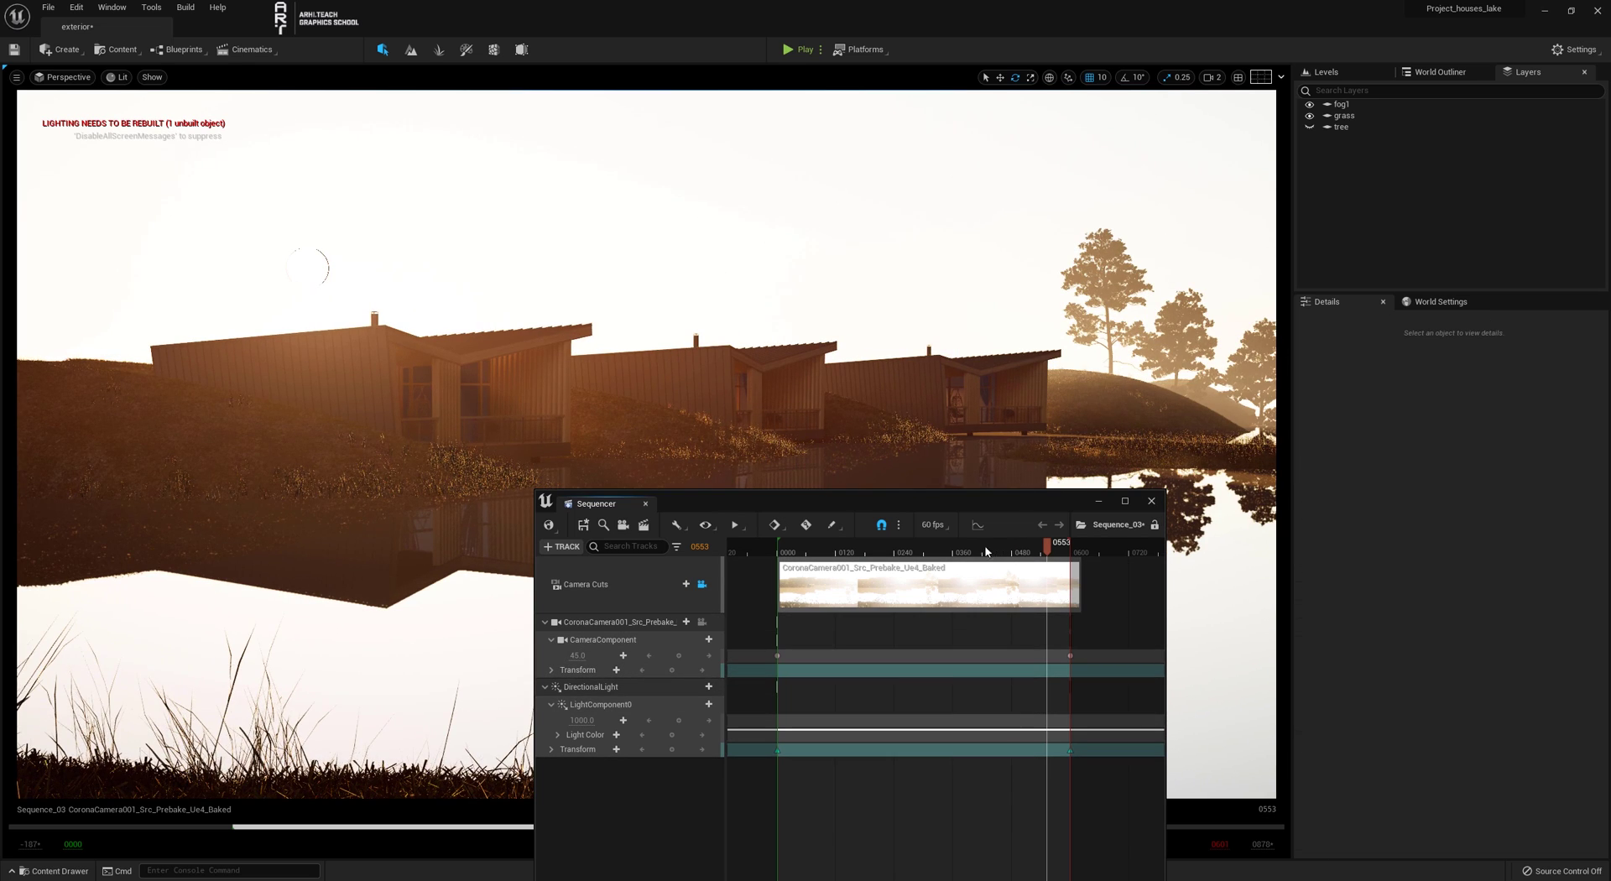
Add a camera Transform key at frame 117 and move it to frame 0.
{"action": "left_click", "coordinate": [957, 550]}
{"action": "left_click_drag", "start_coordinate": [927, 560], "coordinate": [834, 613]}
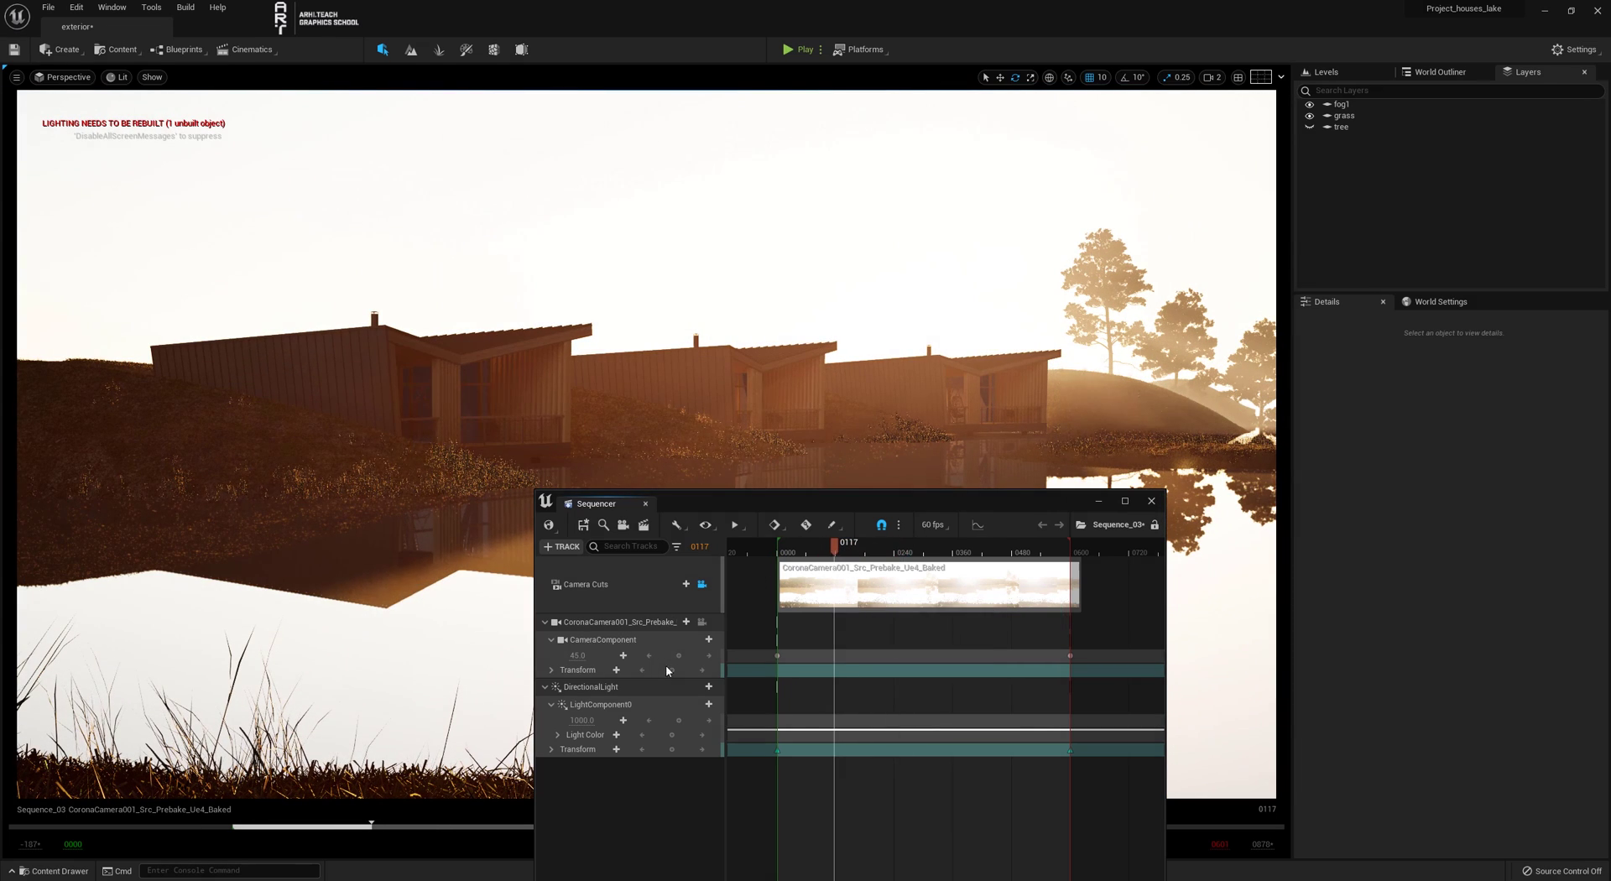
{"action": "left_click", "coordinate": [671, 669]}
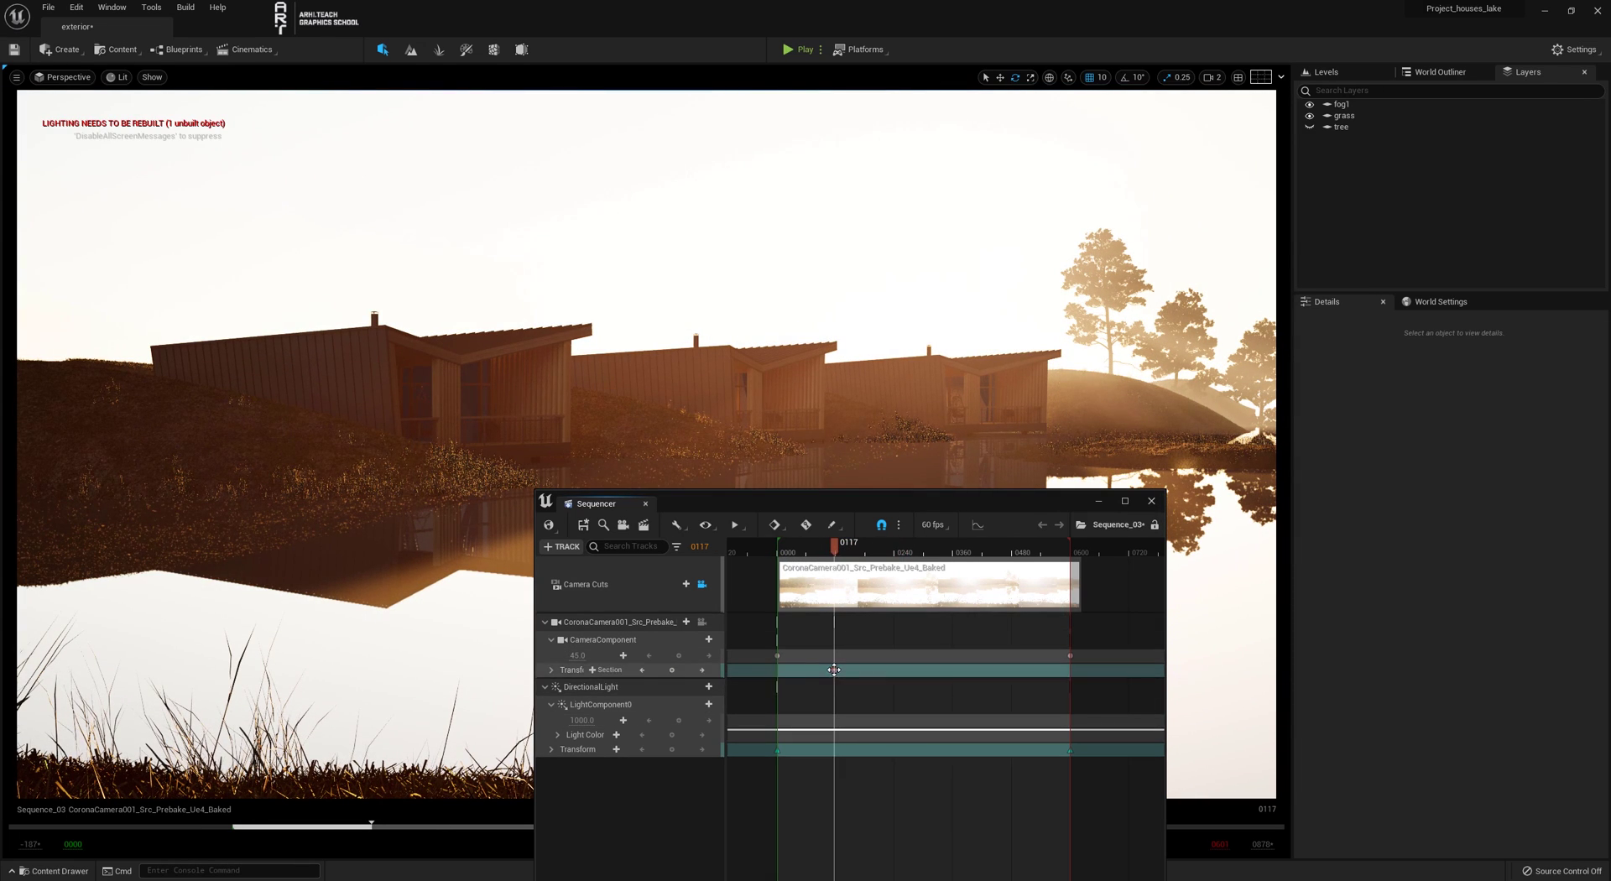
{"action": "left_click_drag", "start_coordinate": [833, 669], "coordinate": [780, 671]}
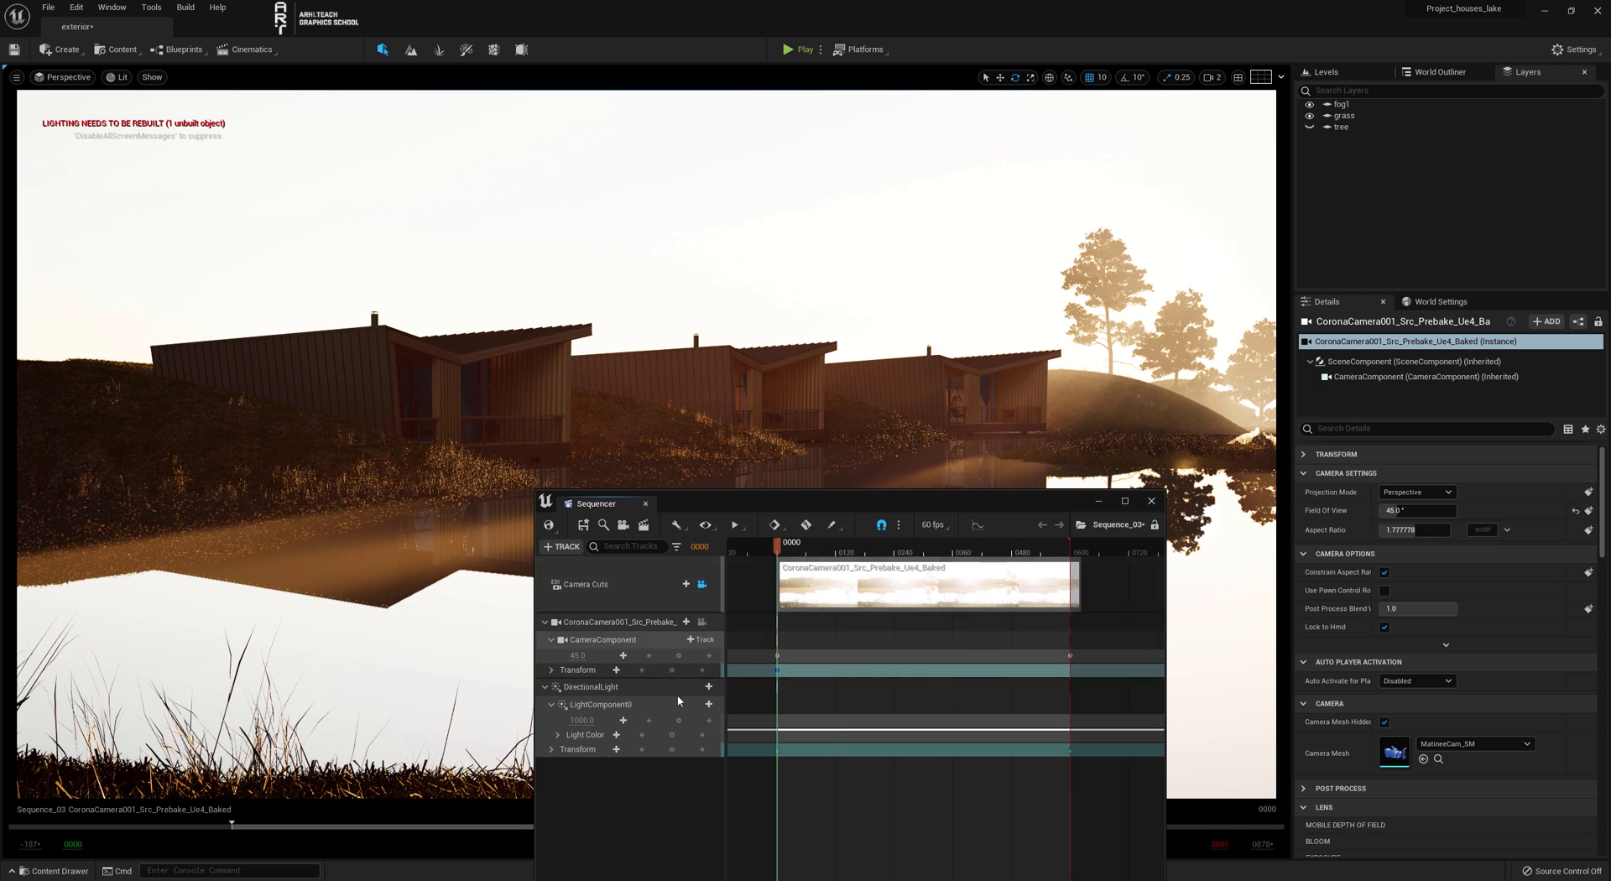
Move the current frame of Sequence_03 to 599.
{"action": "left_click_drag", "start_coordinate": [746, 499], "coordinate": [956, 447]}
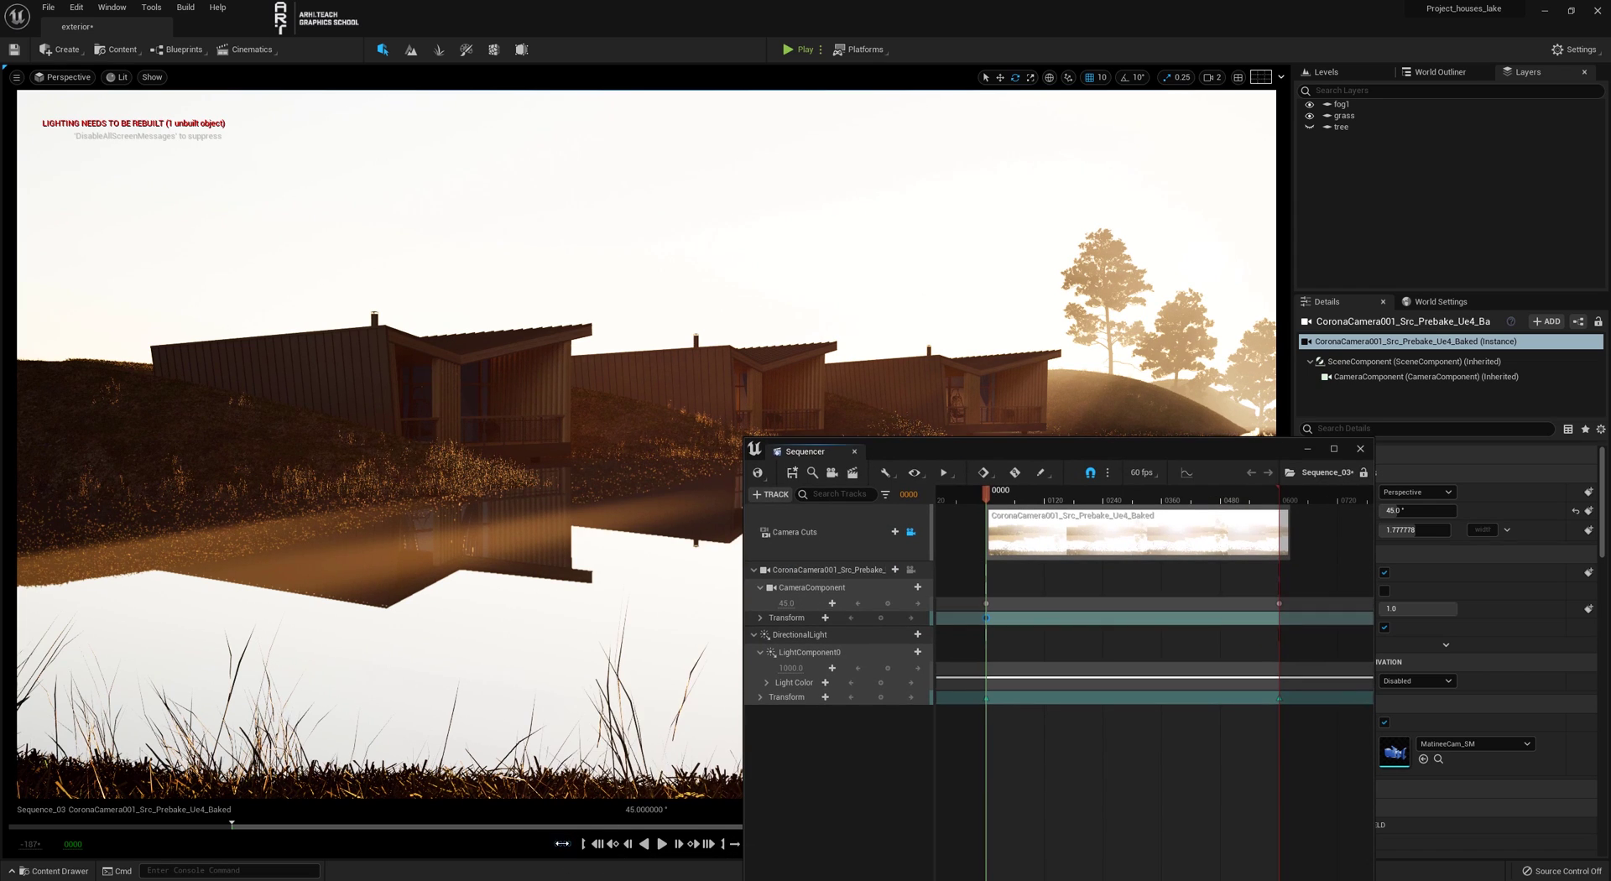
{"action": "key", "text": "Return"}
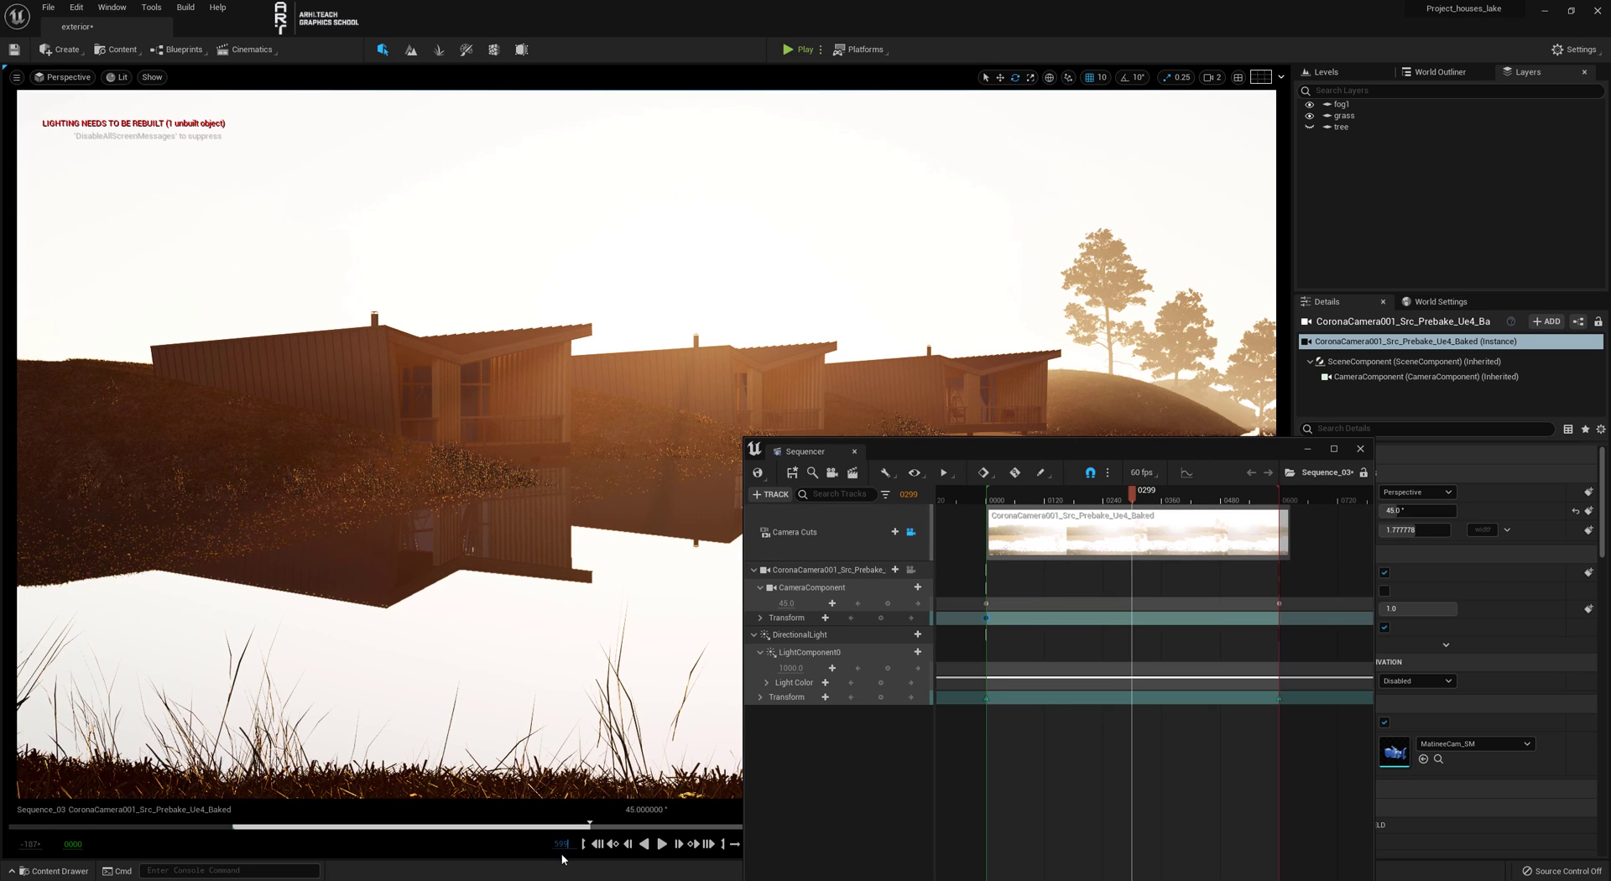
{"action": "key", "text": "Return"}
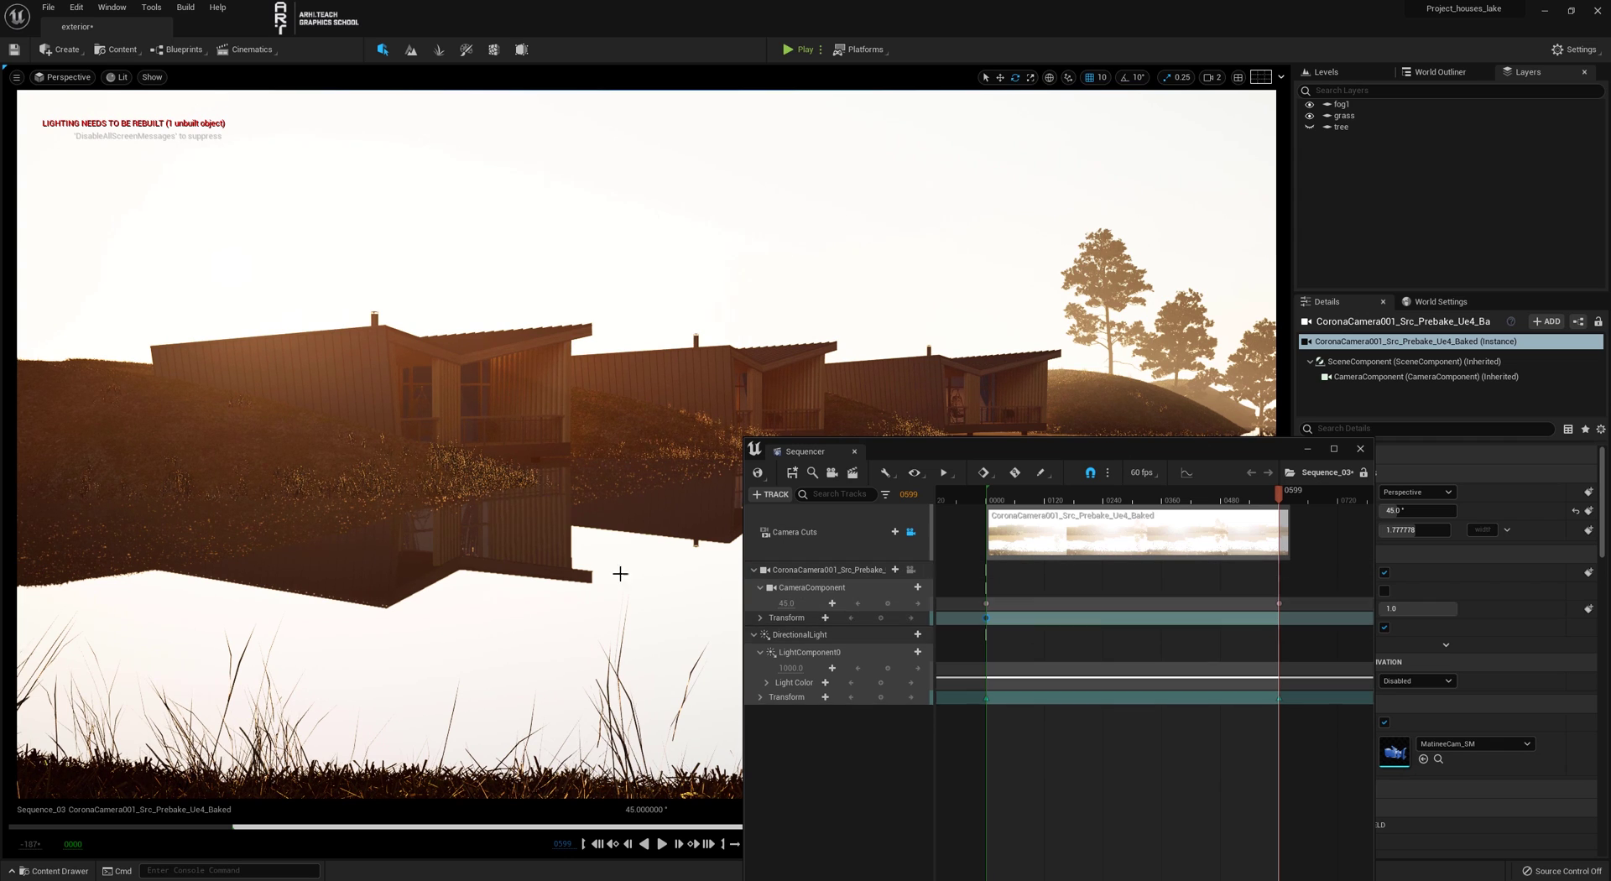
{"action": "left_click_drag", "start_coordinate": [953, 446], "coordinate": [864, 608]}
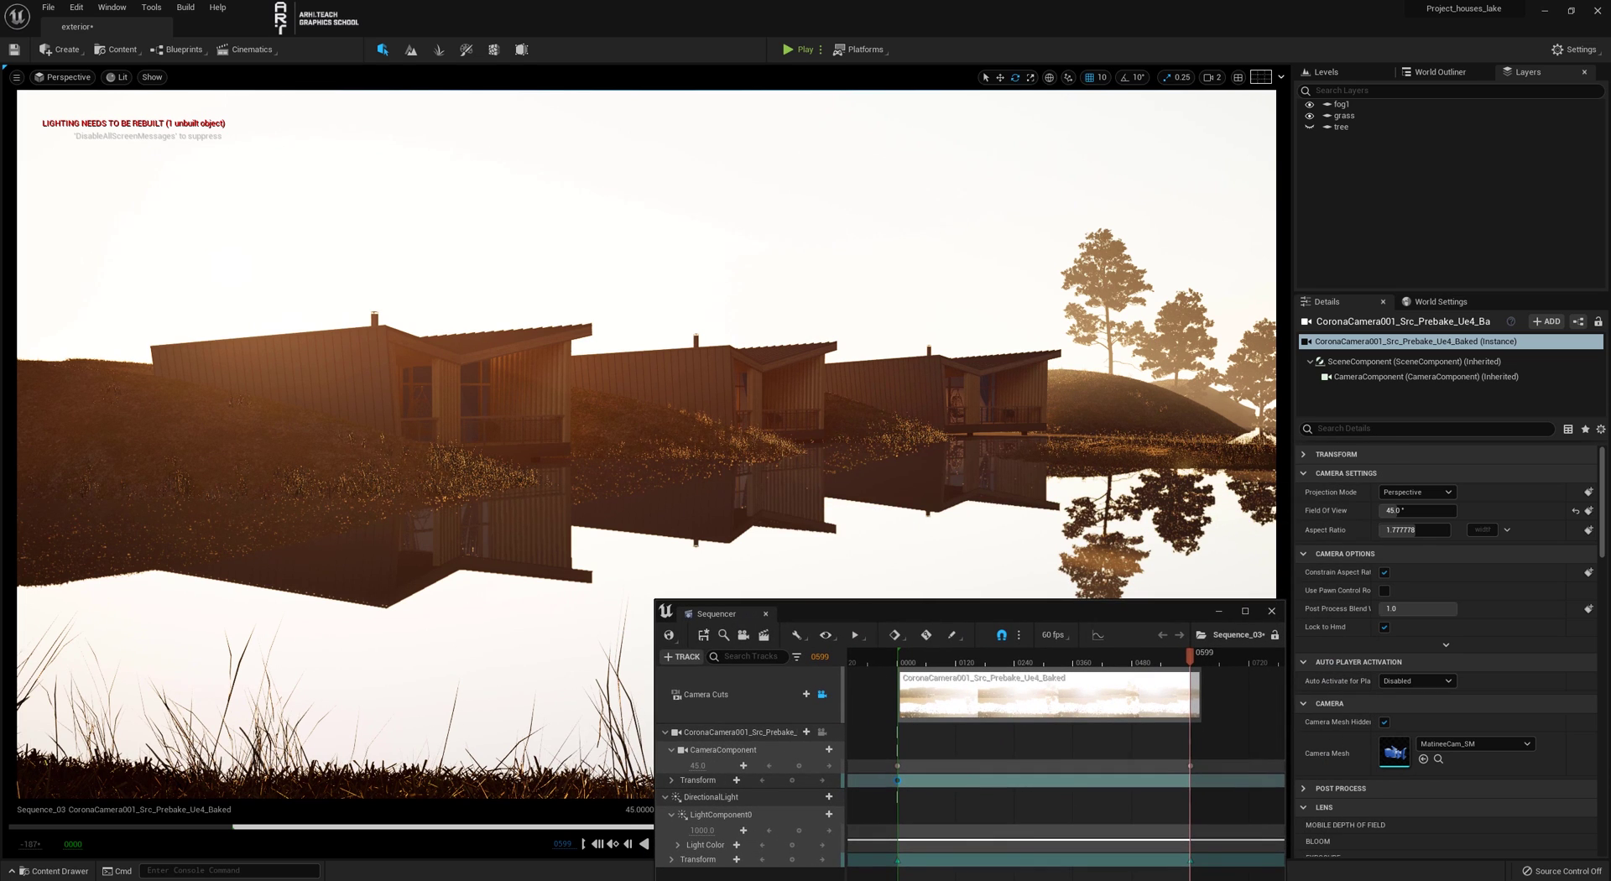
Release the viewport from the Camera Cuts, set the playhead to frame 557 and pilot CoronaCamera001_Src_Prebake_Ue4_Baked.
{"action": "left_click", "coordinate": [788, 731]}
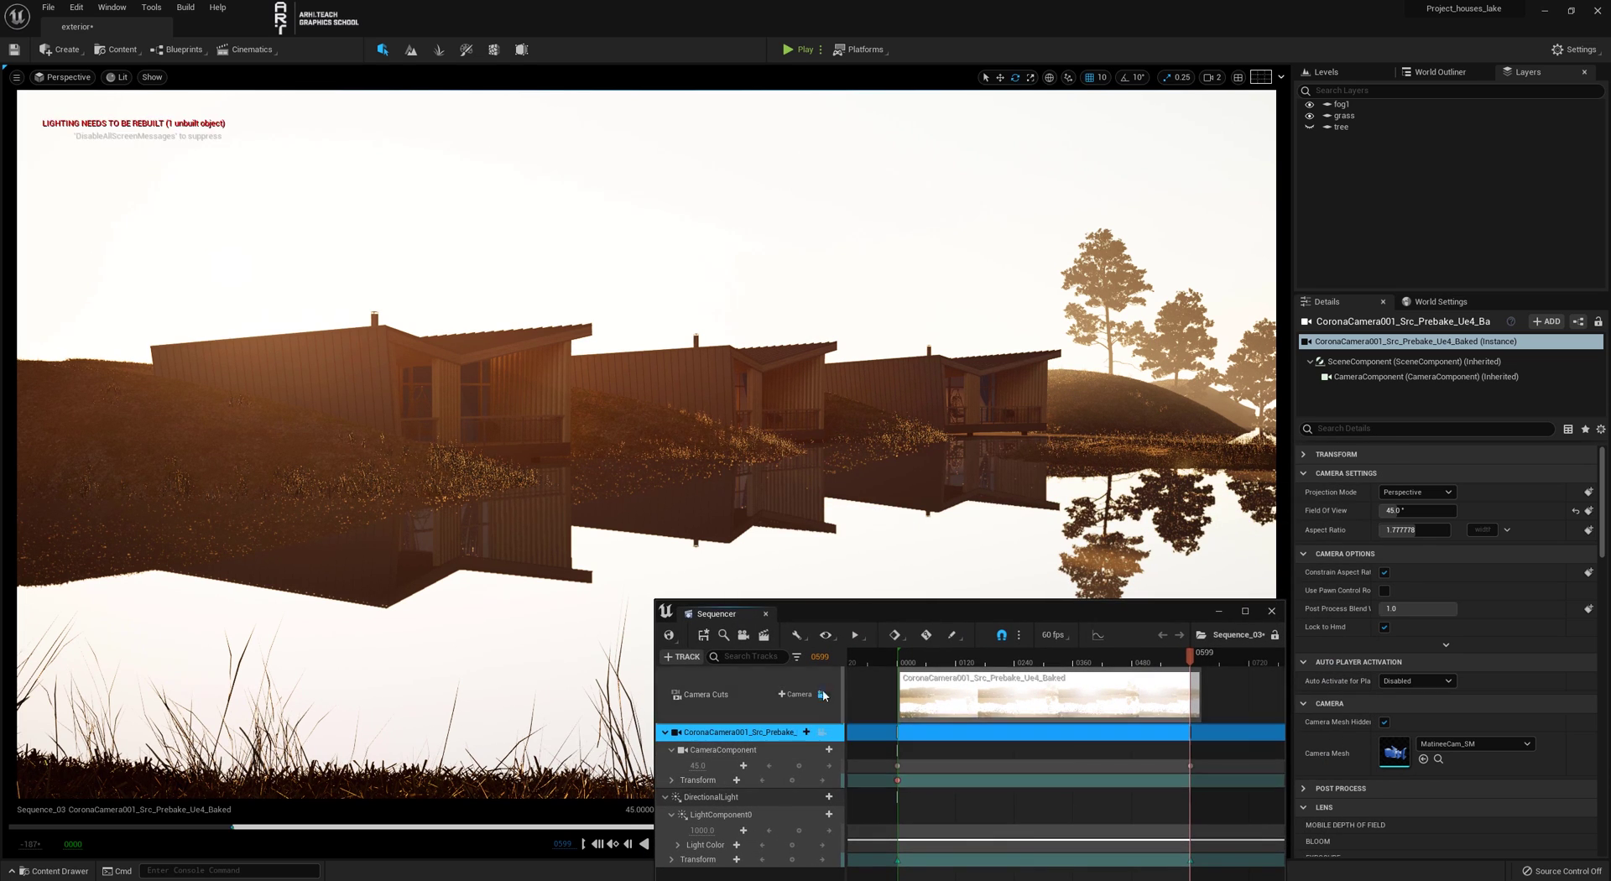
{"action": "left_click", "coordinate": [822, 695]}
{"action": "left_click", "coordinate": [822, 696]}
{"action": "right_click", "coordinate": [1057, 461]}
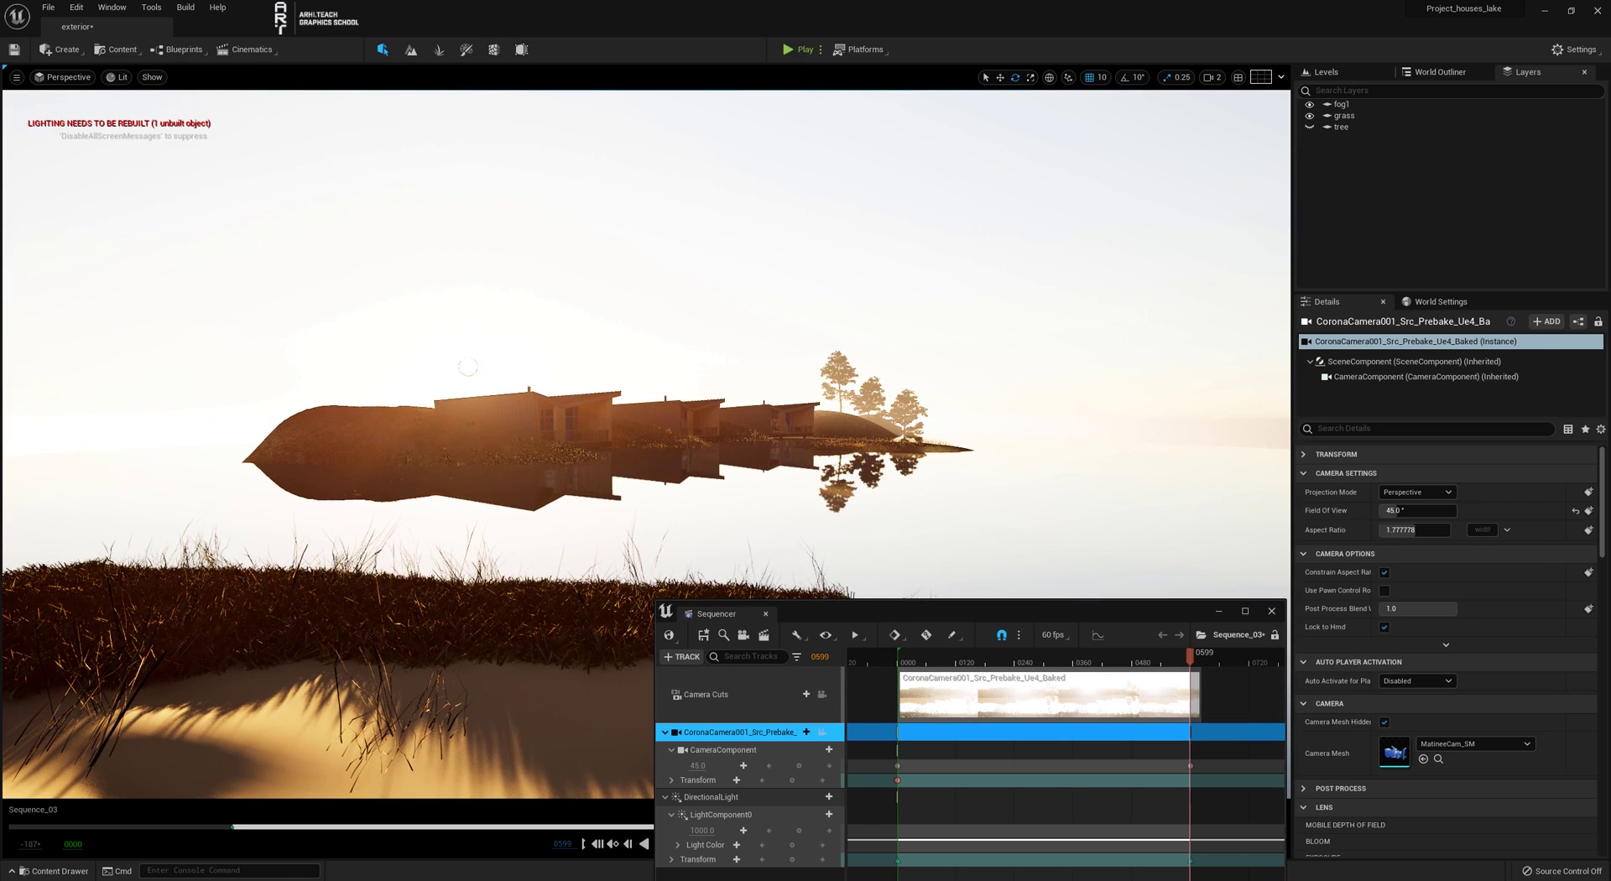
{"action": "left_click_drag", "start_coordinate": [1191, 654], "coordinate": [1169, 657]}
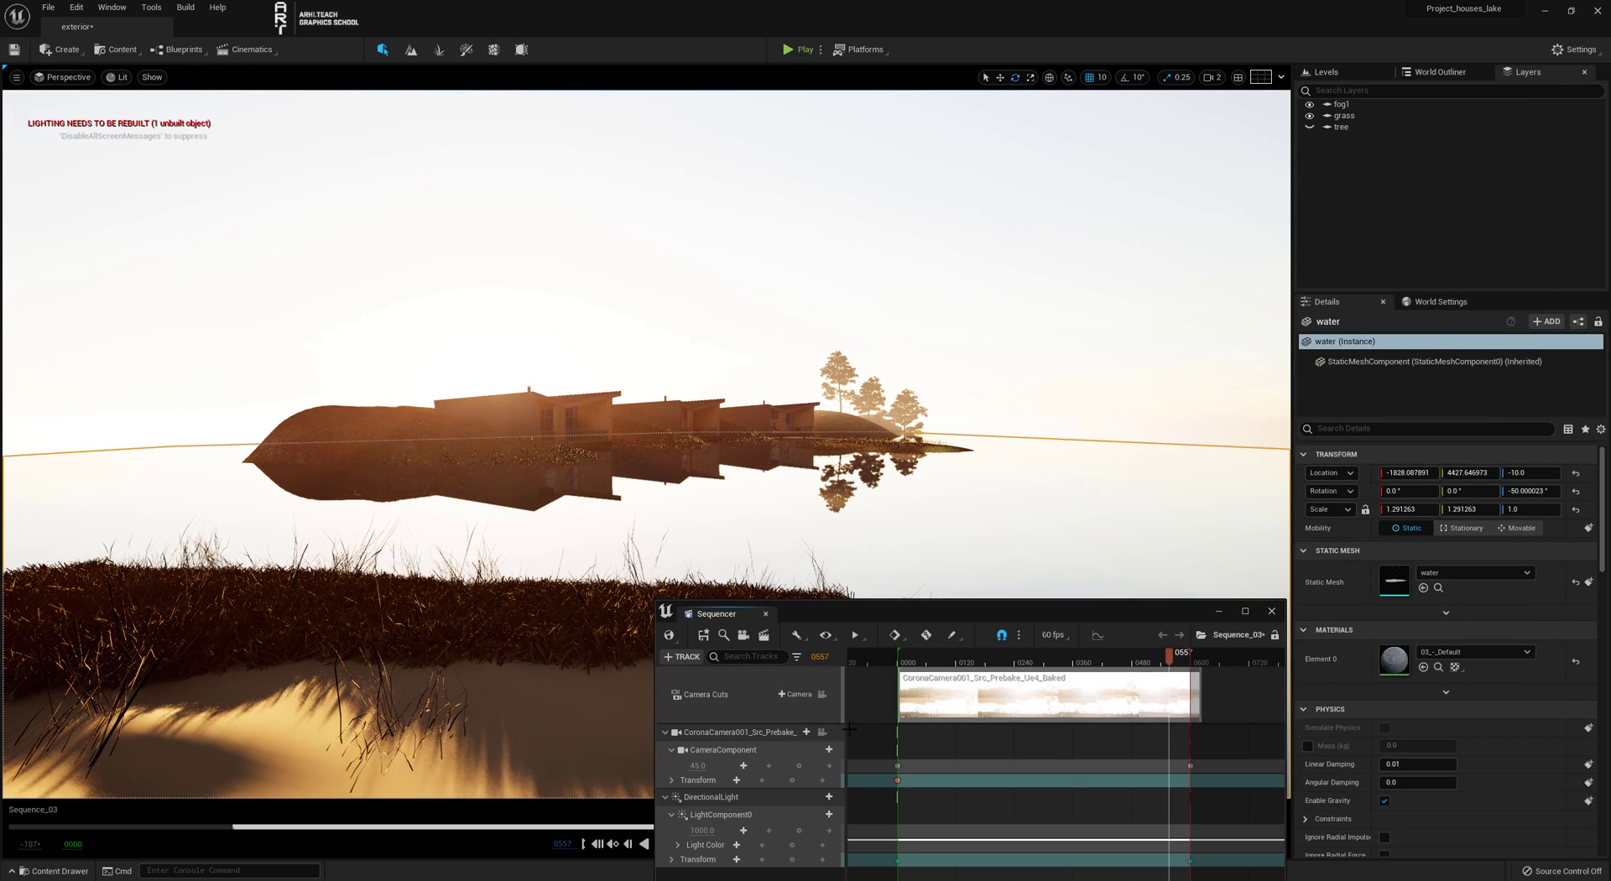
{"action": "left_click", "coordinate": [822, 732]}
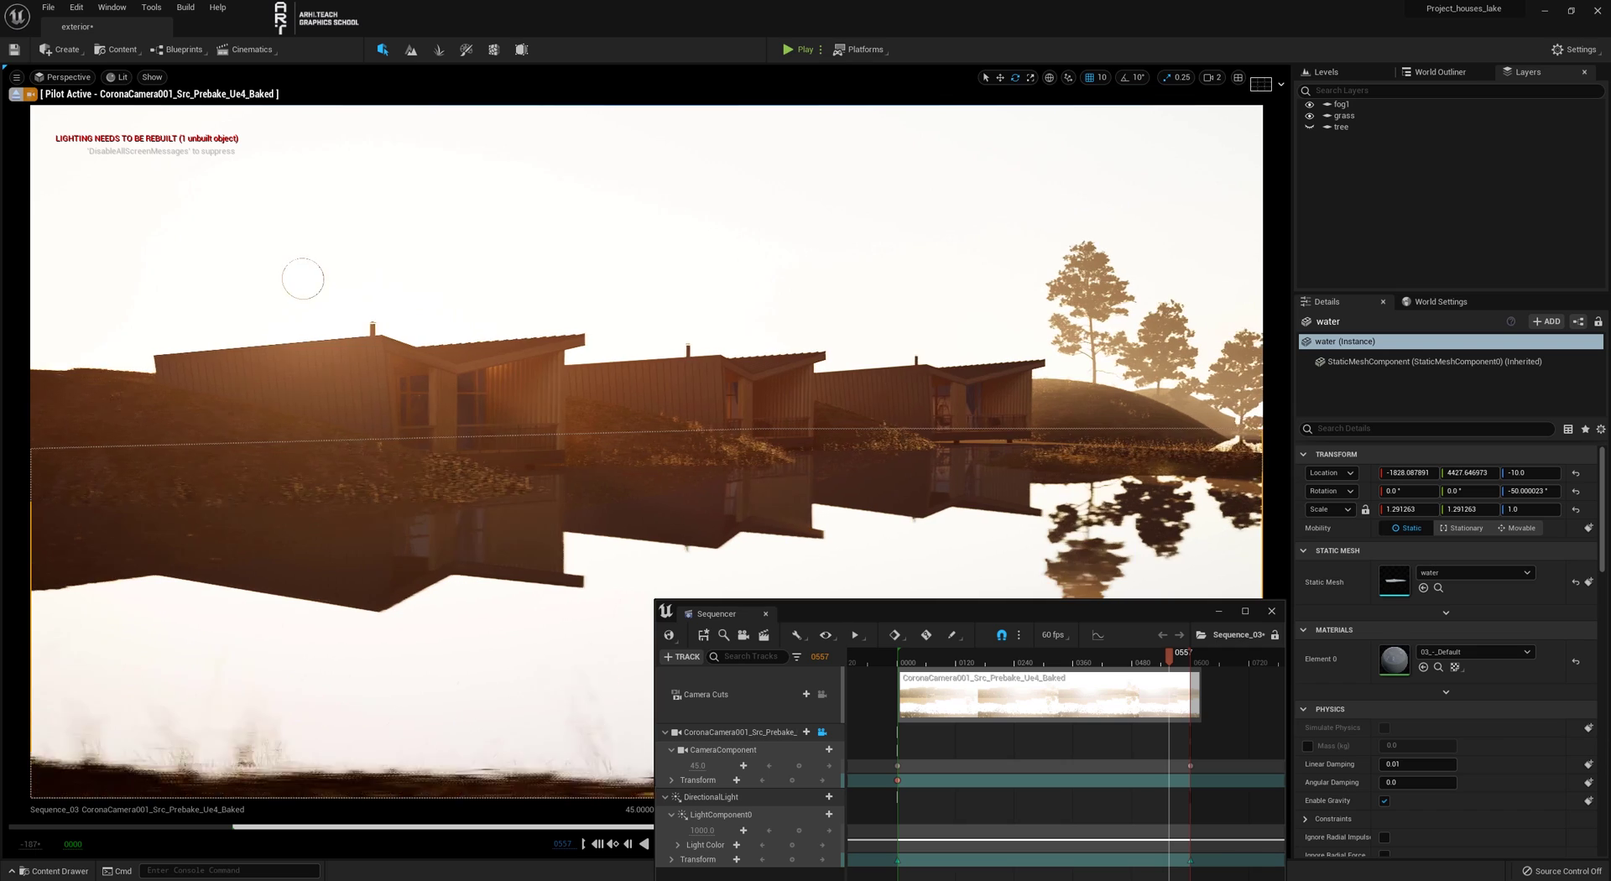
Shift the piloted camera slightly, and key its Transform with the key moved to frame 600.
{"action": "middle_click_drag", "start_coordinate": [646, 451], "coordinate": [680, 477]}
{"action": "middle_click_drag", "start_coordinate": [1063, 509], "coordinate": [1063, 534]}
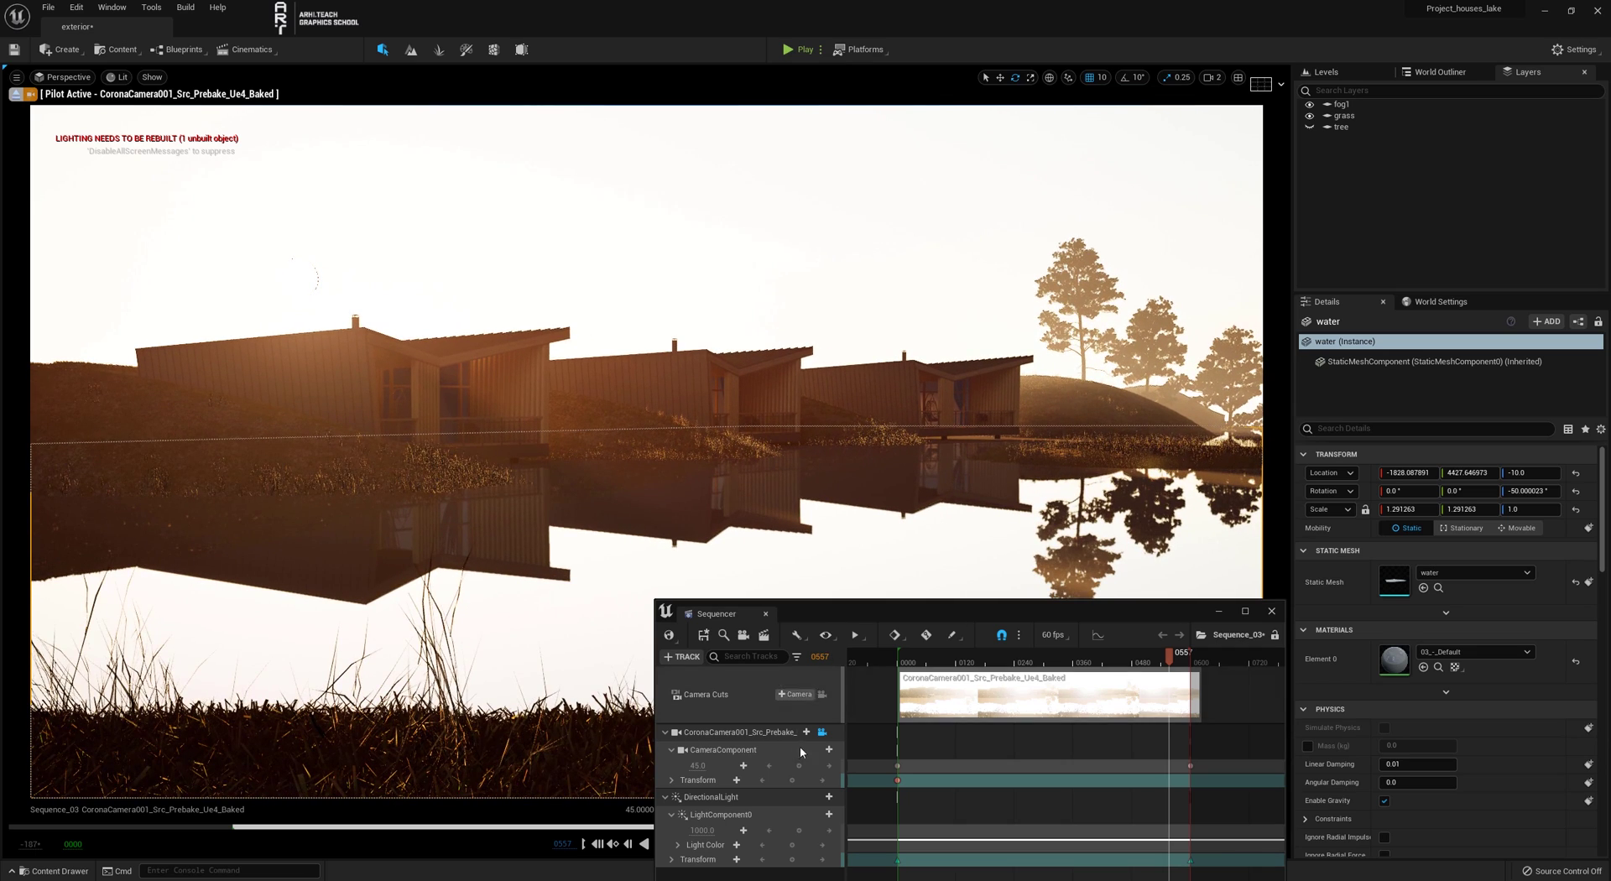
{"action": "left_click", "coordinate": [792, 780]}
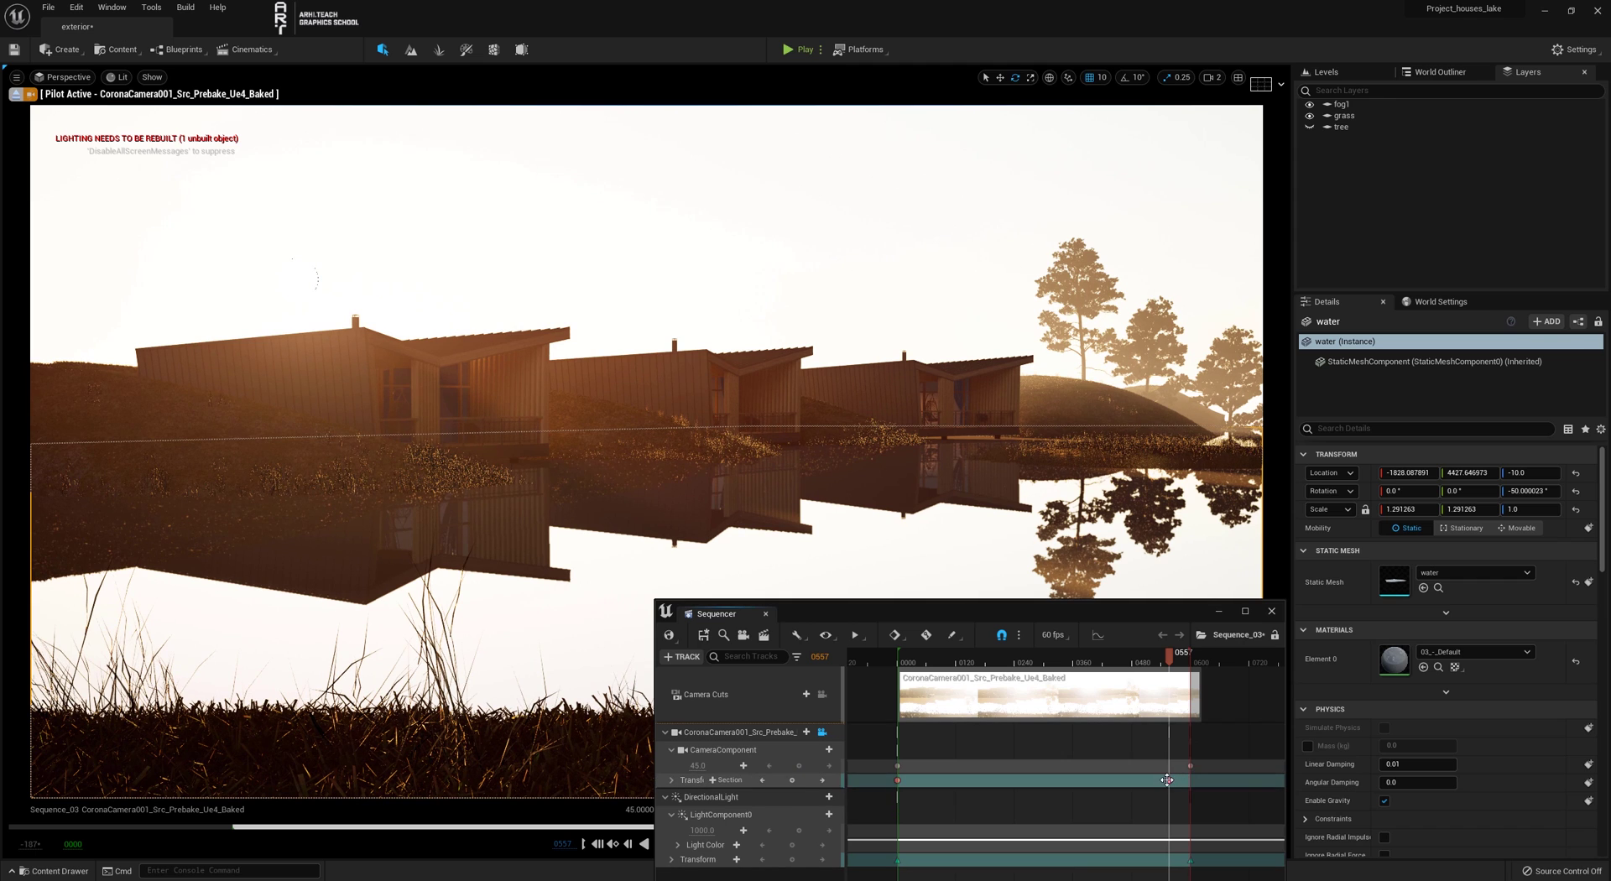
{"action": "left_click_drag", "start_coordinate": [1177, 782], "coordinate": [1190, 780]}
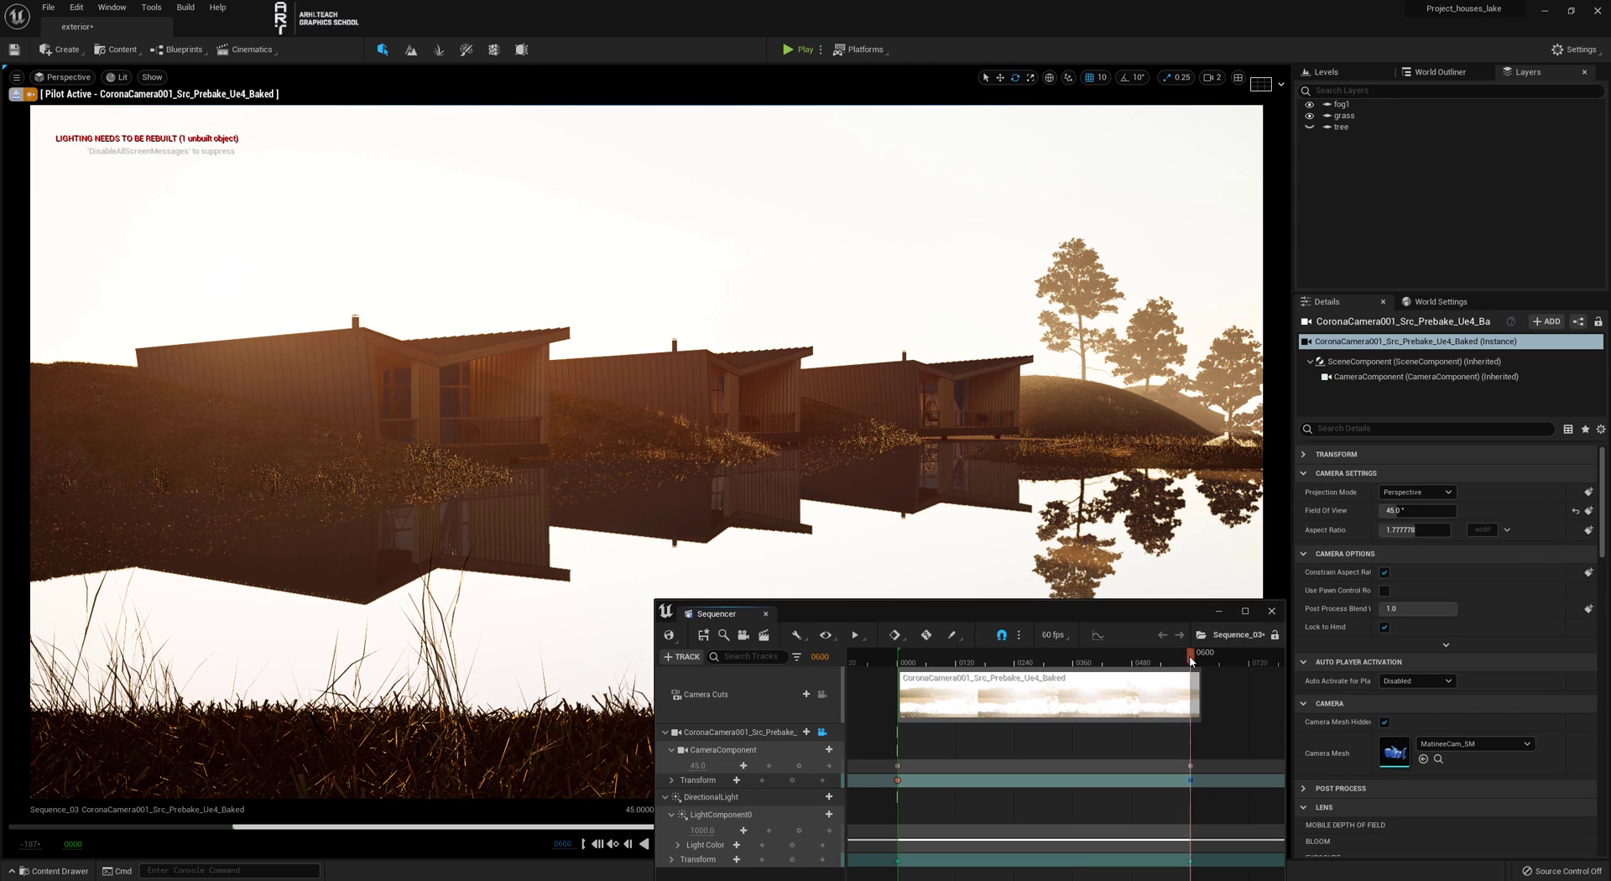
Show the tree layer again while playing Sequence_03 from its start, and close the Sequencer.
{"action": "left_click_drag", "start_coordinate": [1098, 668], "coordinate": [896, 660]}
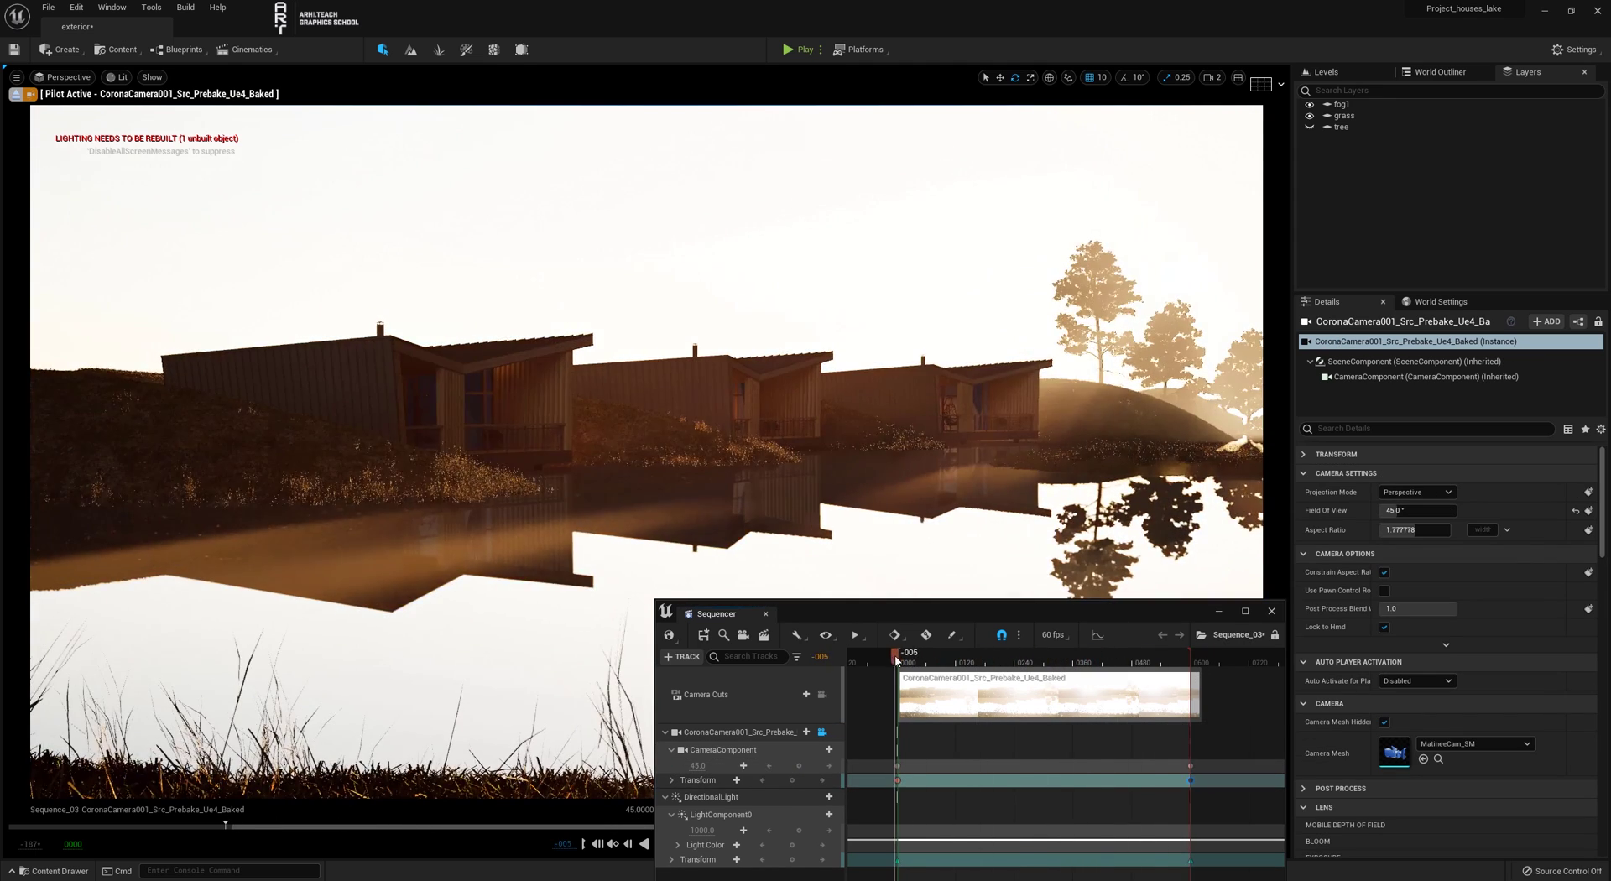
{"action": "key", "text": "space"}
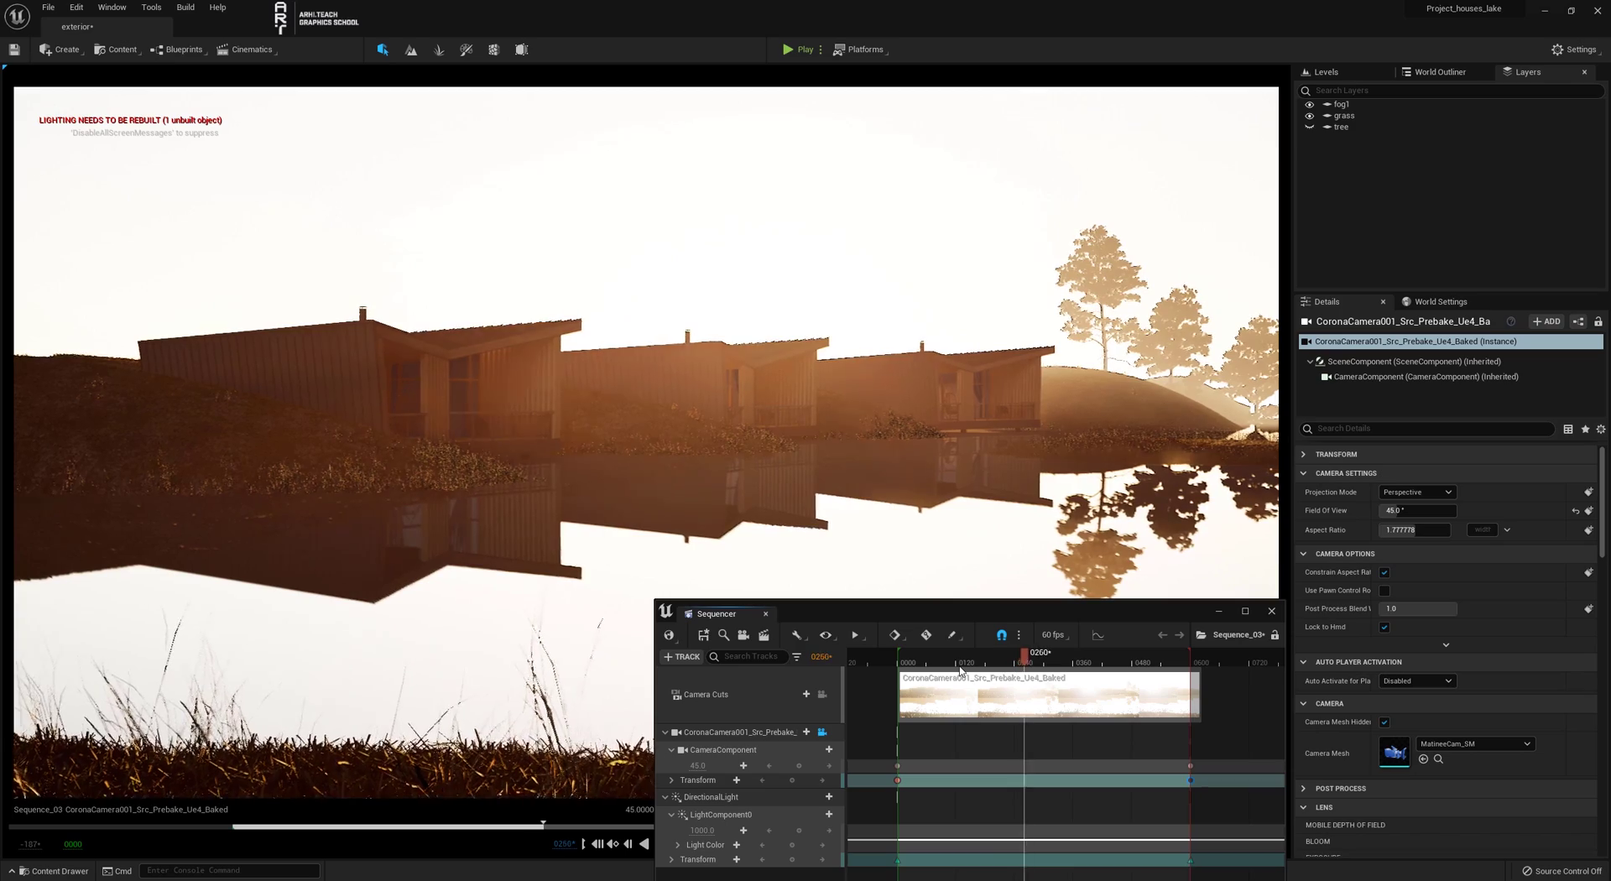
{"action": "left_click", "coordinate": [1308, 127]}
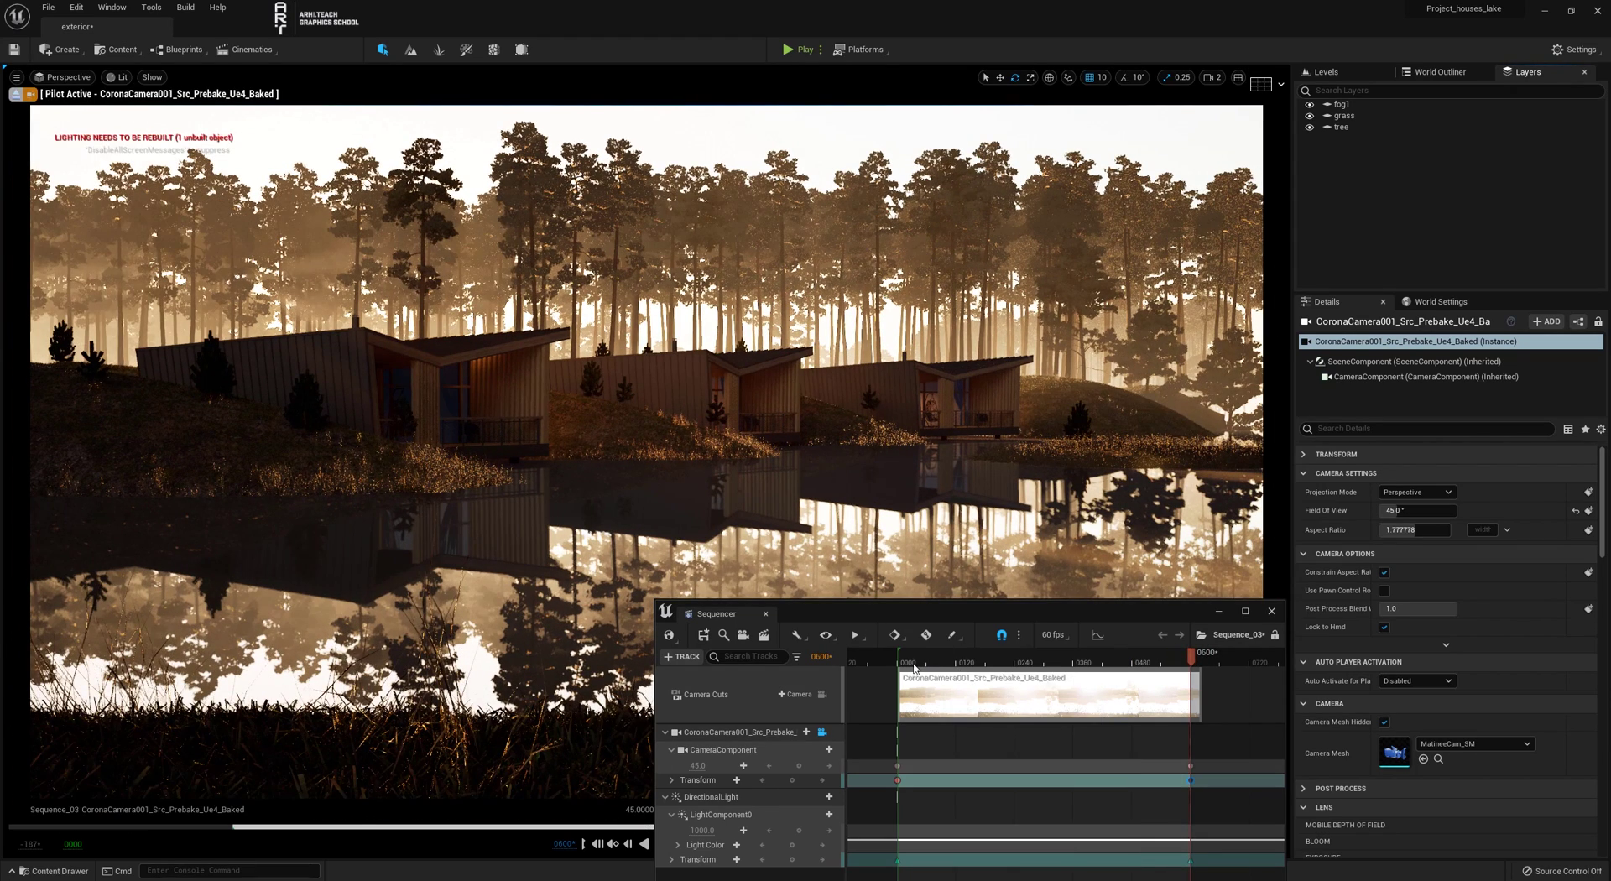
{"action": "left_click", "coordinate": [1271, 612]}
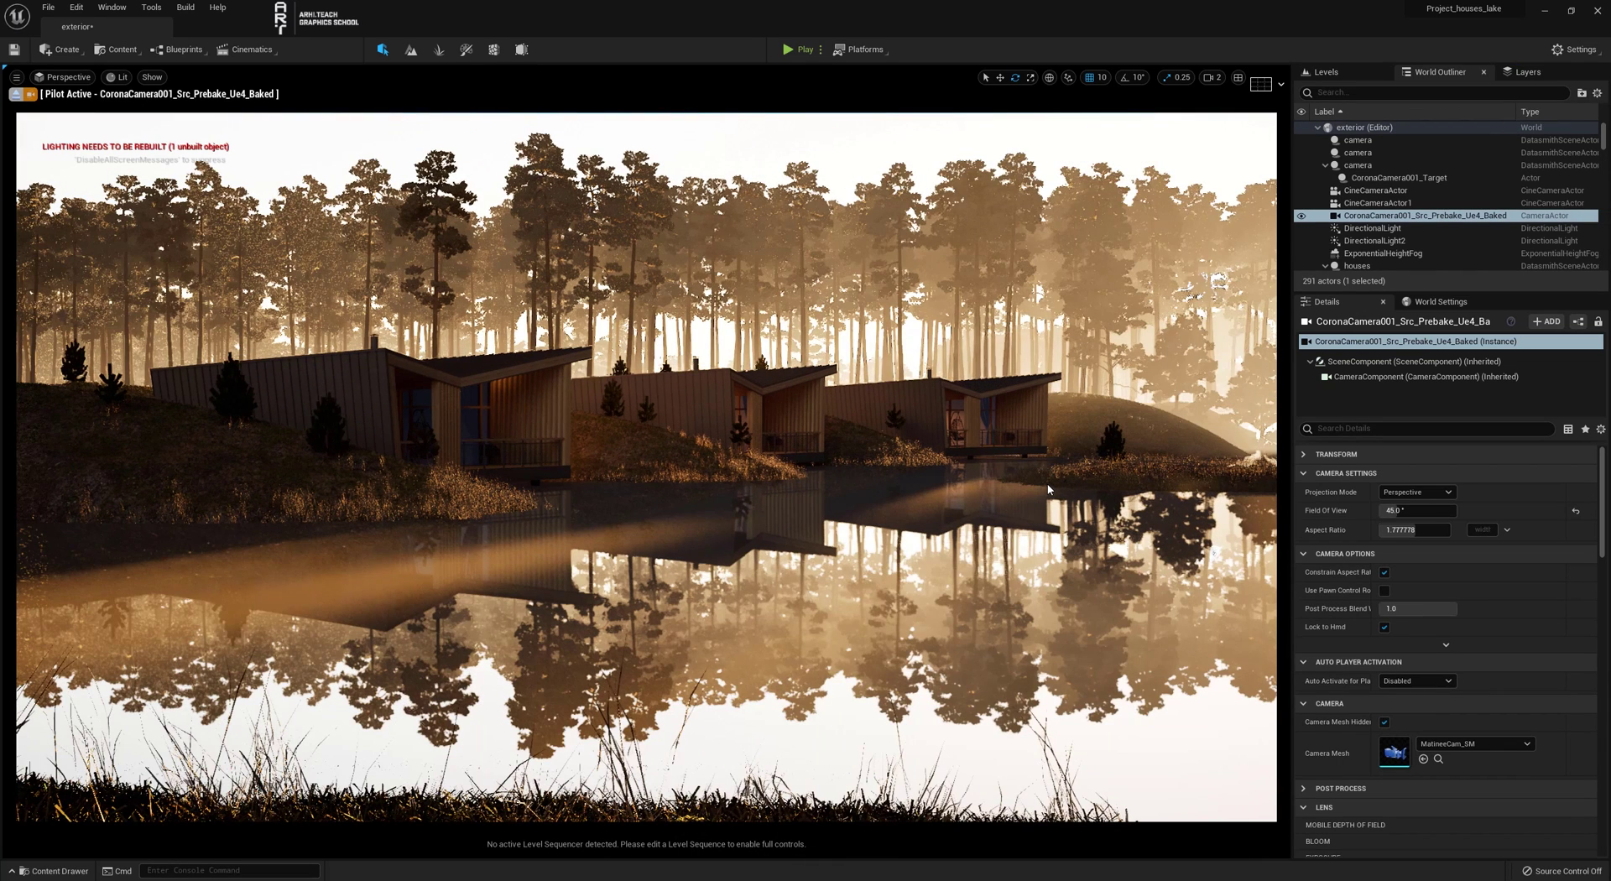